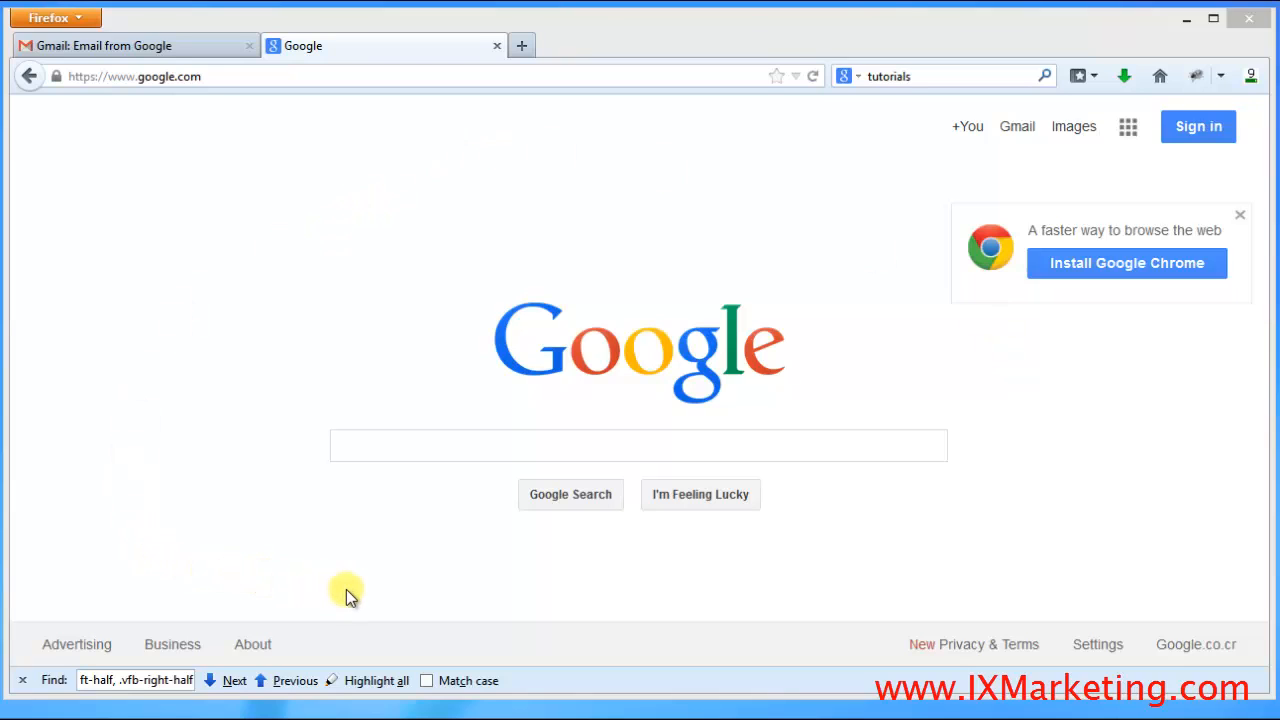
Search Google for analytics and open the official Google Analytics website
{"action": "left_click", "coordinate": [427, 445]}
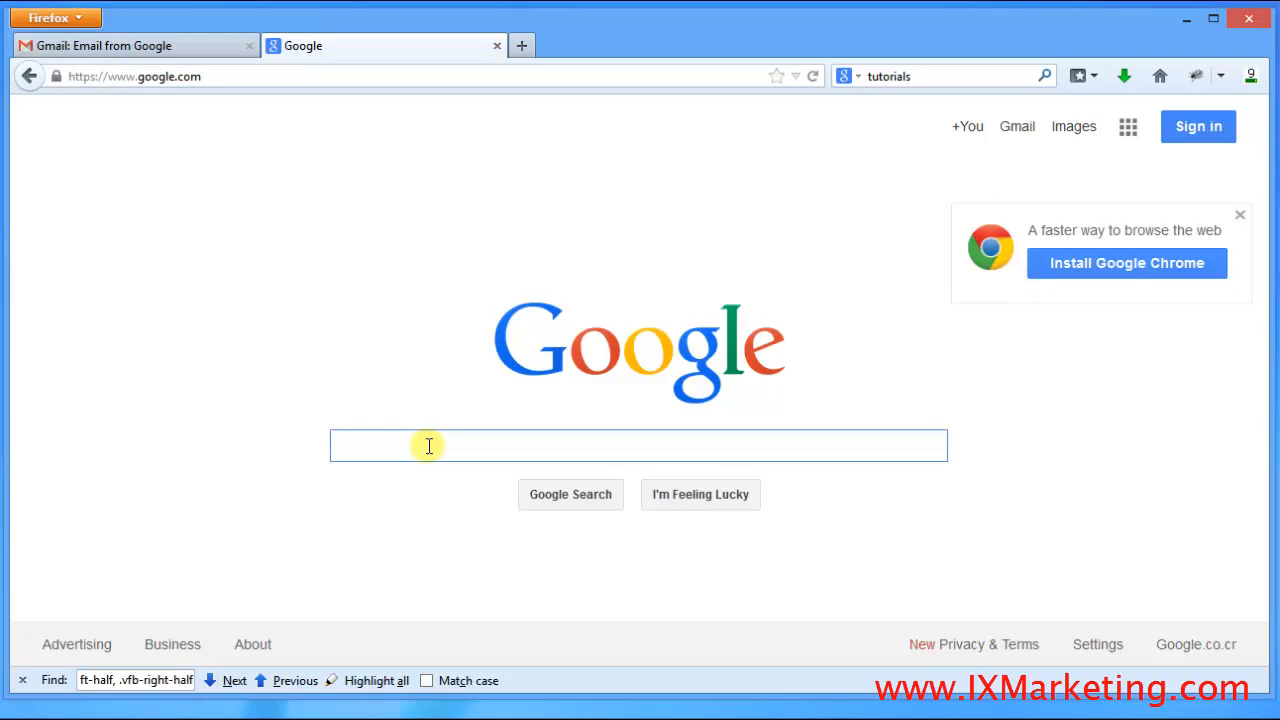
{"action": "type", "text": "analy"}
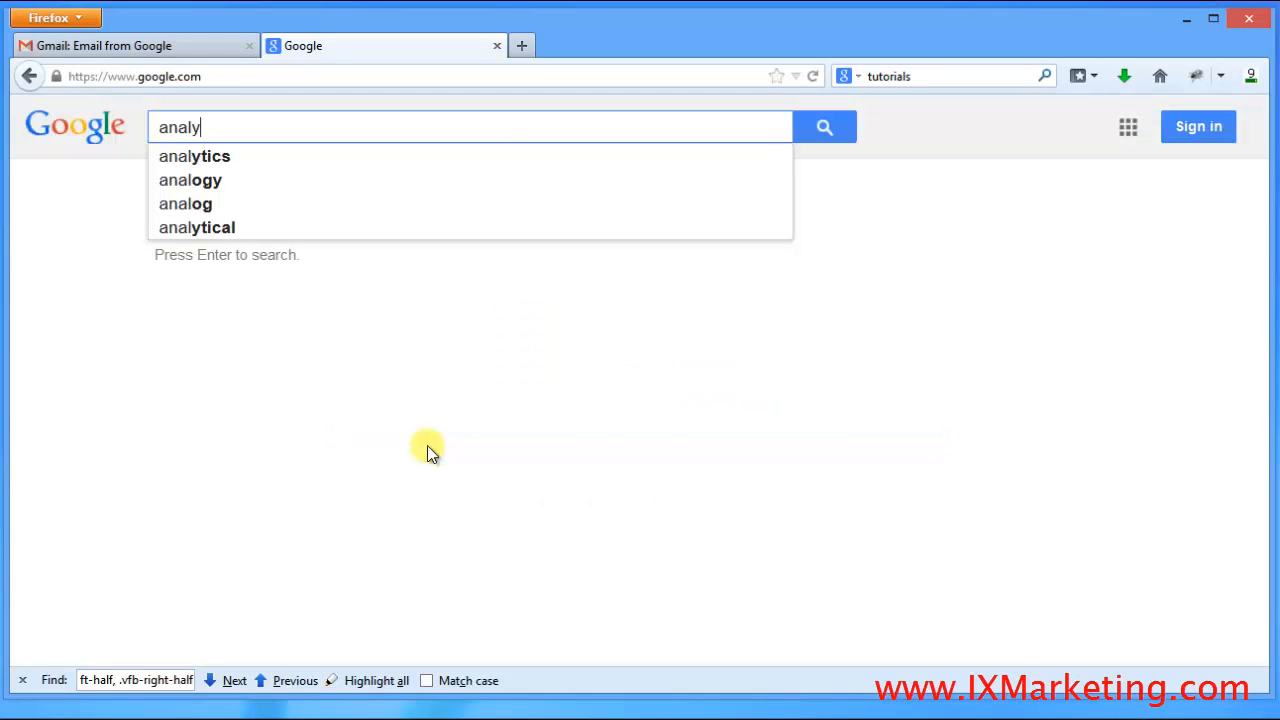
{"action": "left_click", "coordinate": [257, 159]}
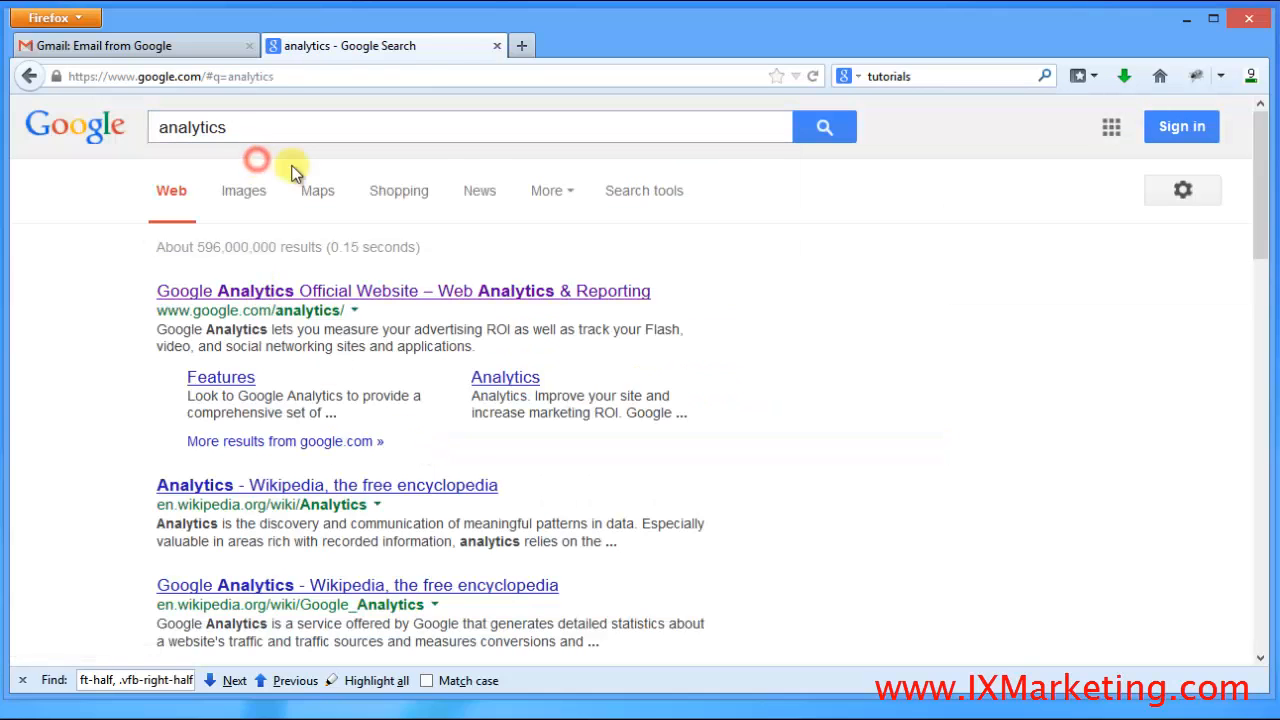
{"action": "left_click", "coordinate": [479, 296]}
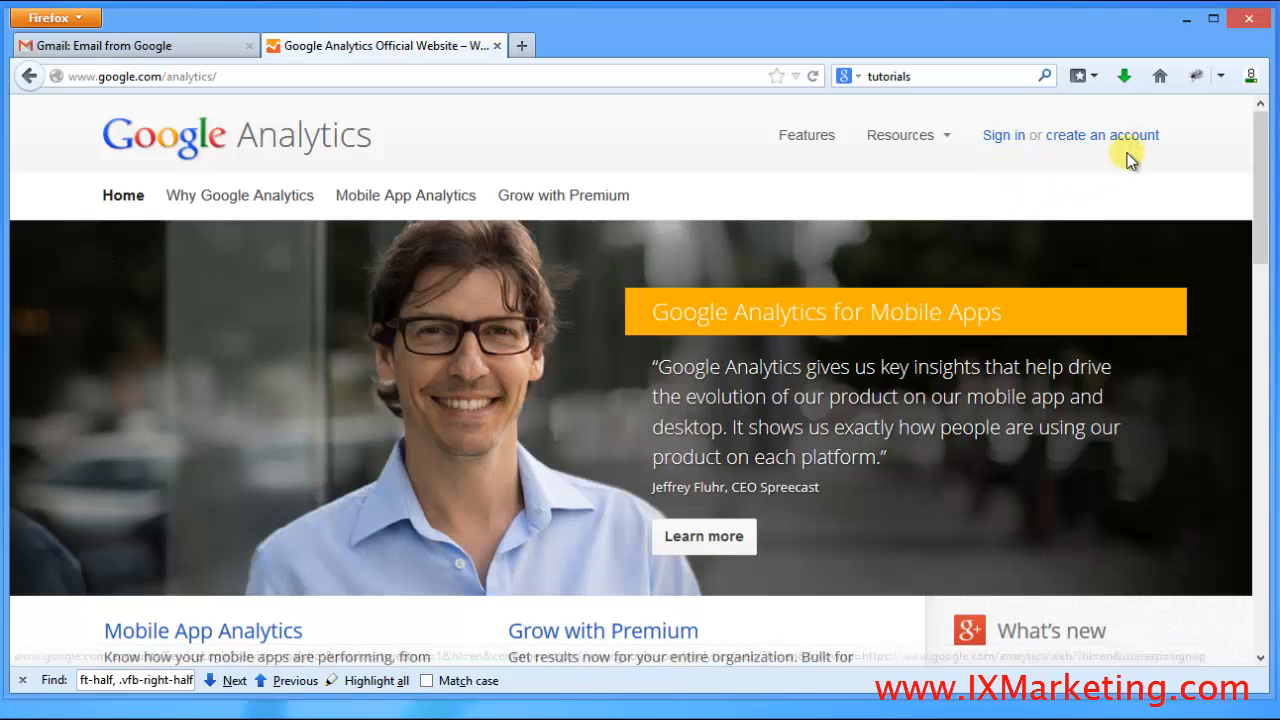
Sign in to Google Analytics with the account password and dismiss the browser's offer to remember it
{"action": "left_click", "coordinate": [1000, 137]}
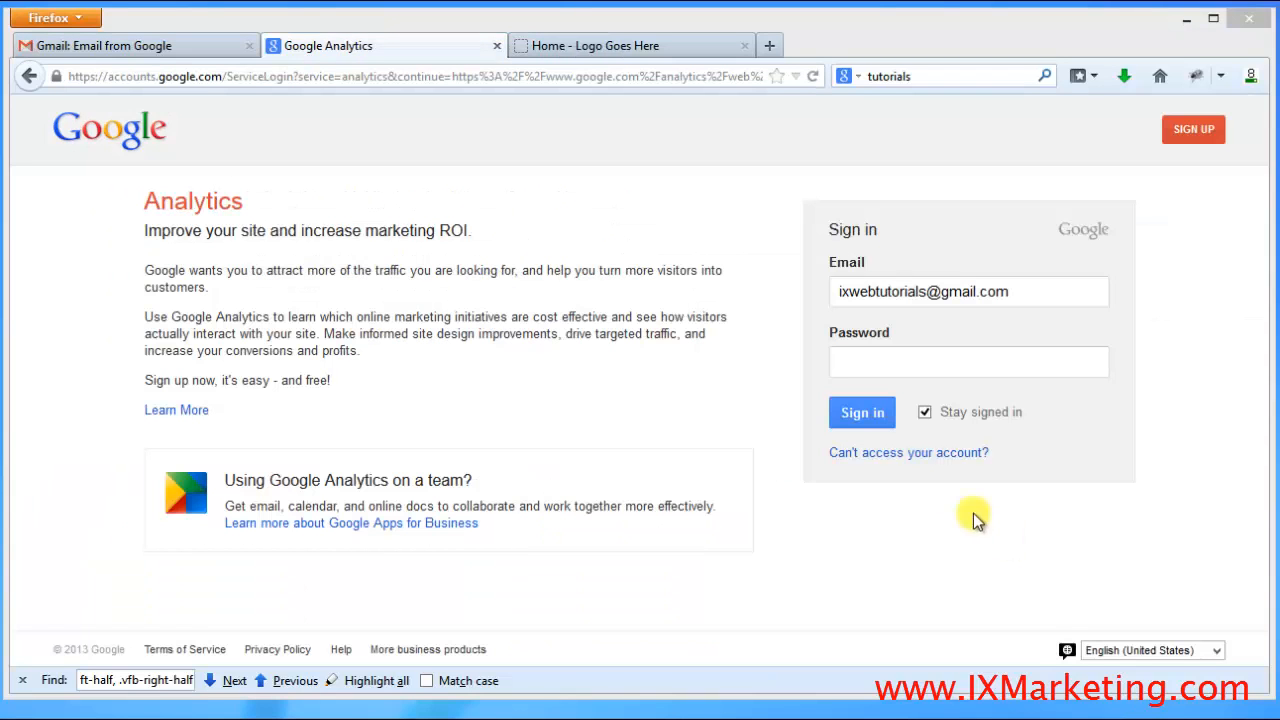
{"action": "left_click", "coordinate": [871, 372]}
{"action": "type", "text": "••"}
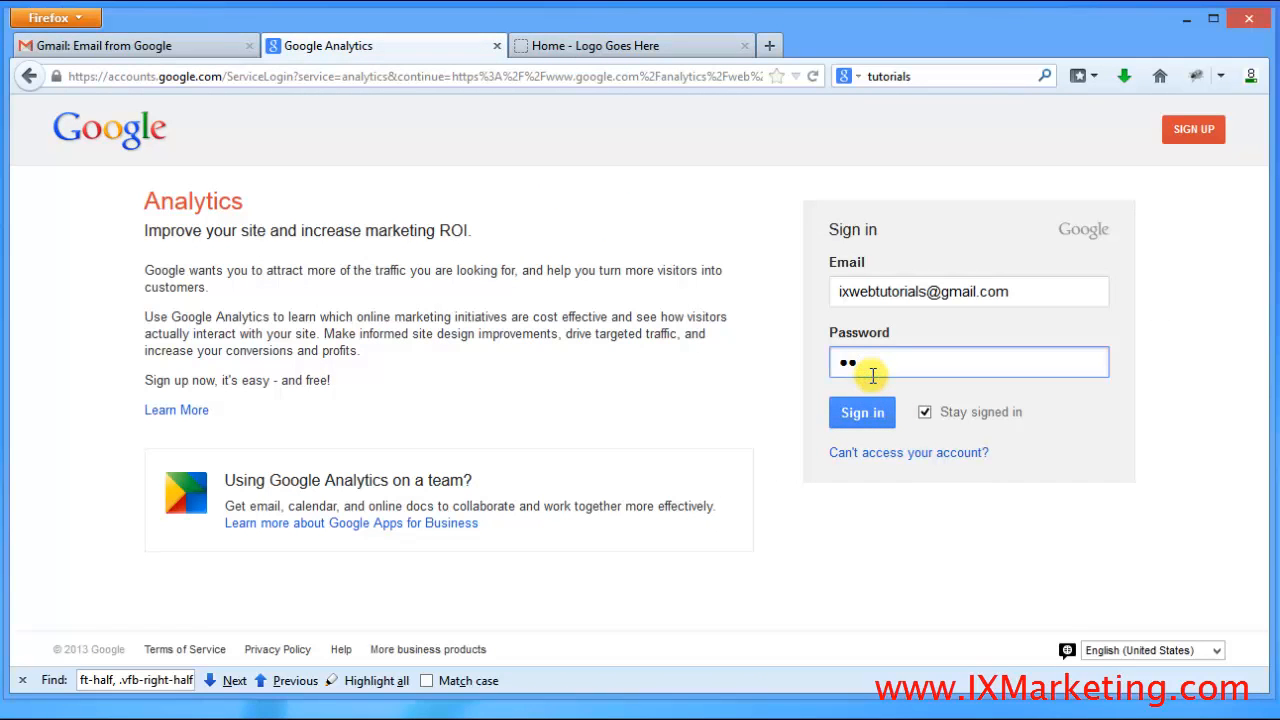
{"action": "type", "text": "••••••••"}
{"action": "left_click", "coordinate": [871, 412]}
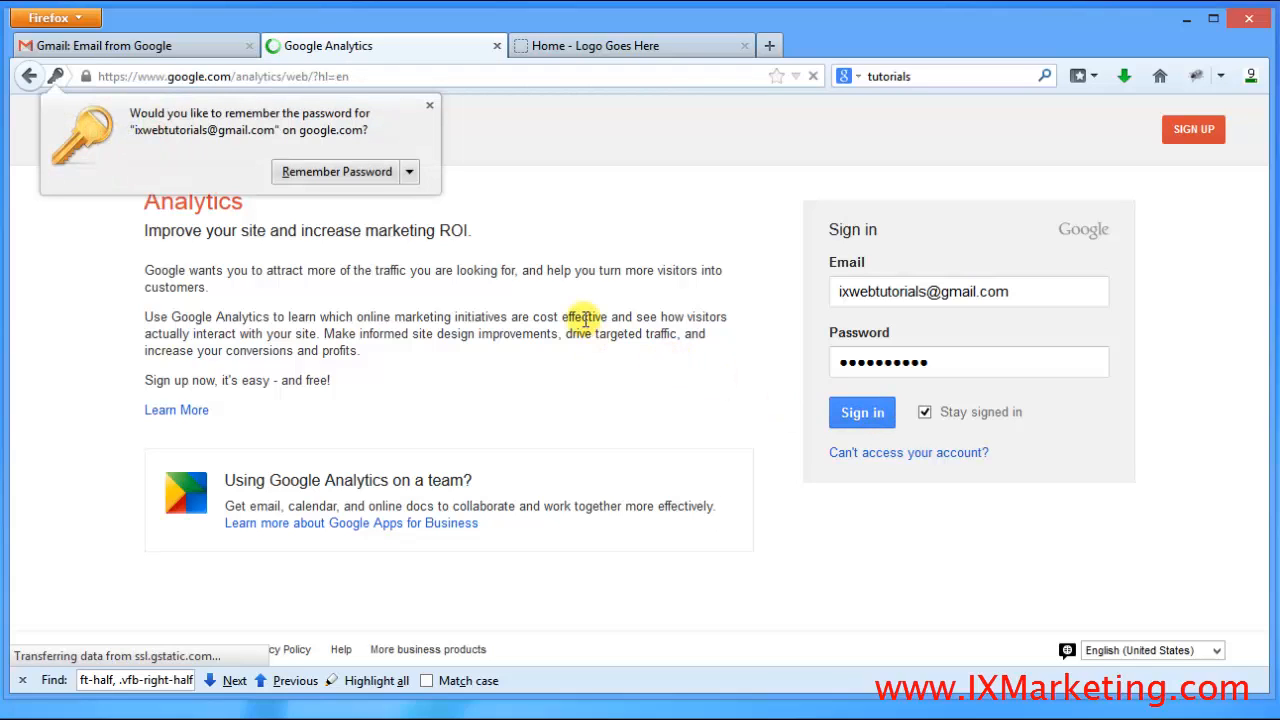
{"action": "left_click", "coordinate": [430, 106]}
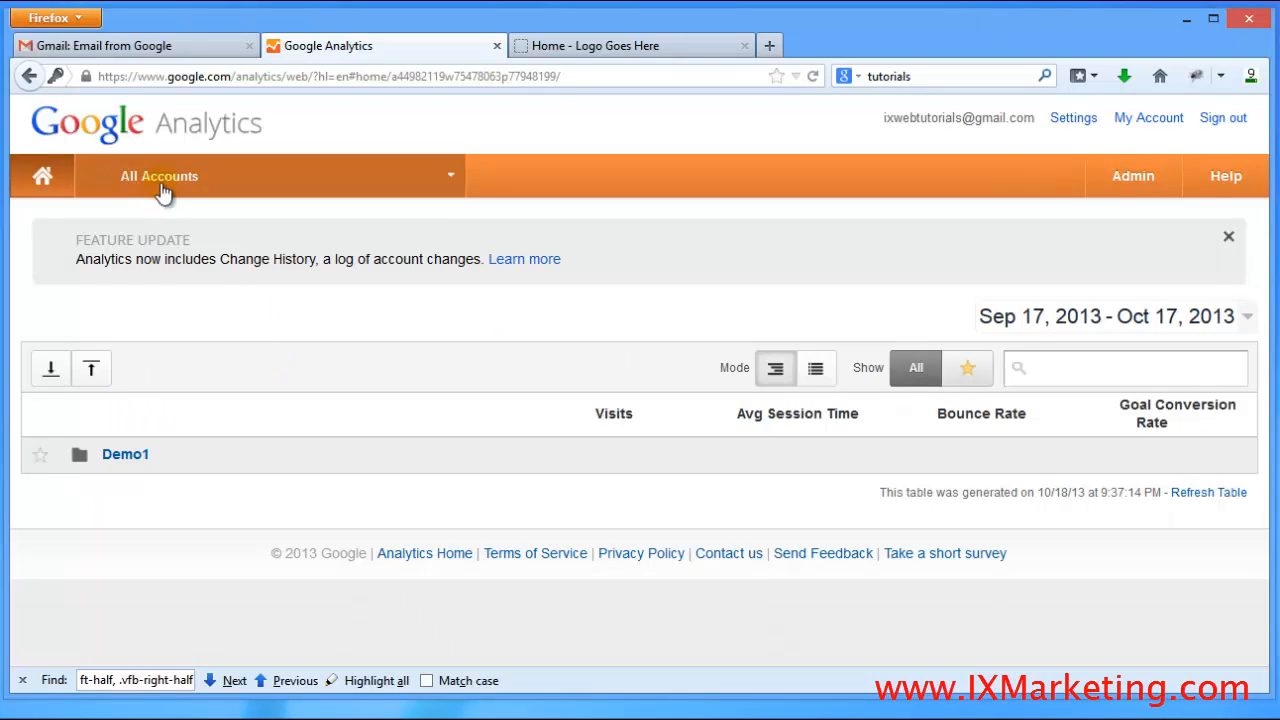
Review the available Analytics accounts and the property and view inside the Demo1 account
{"action": "left_click", "coordinate": [398, 183]}
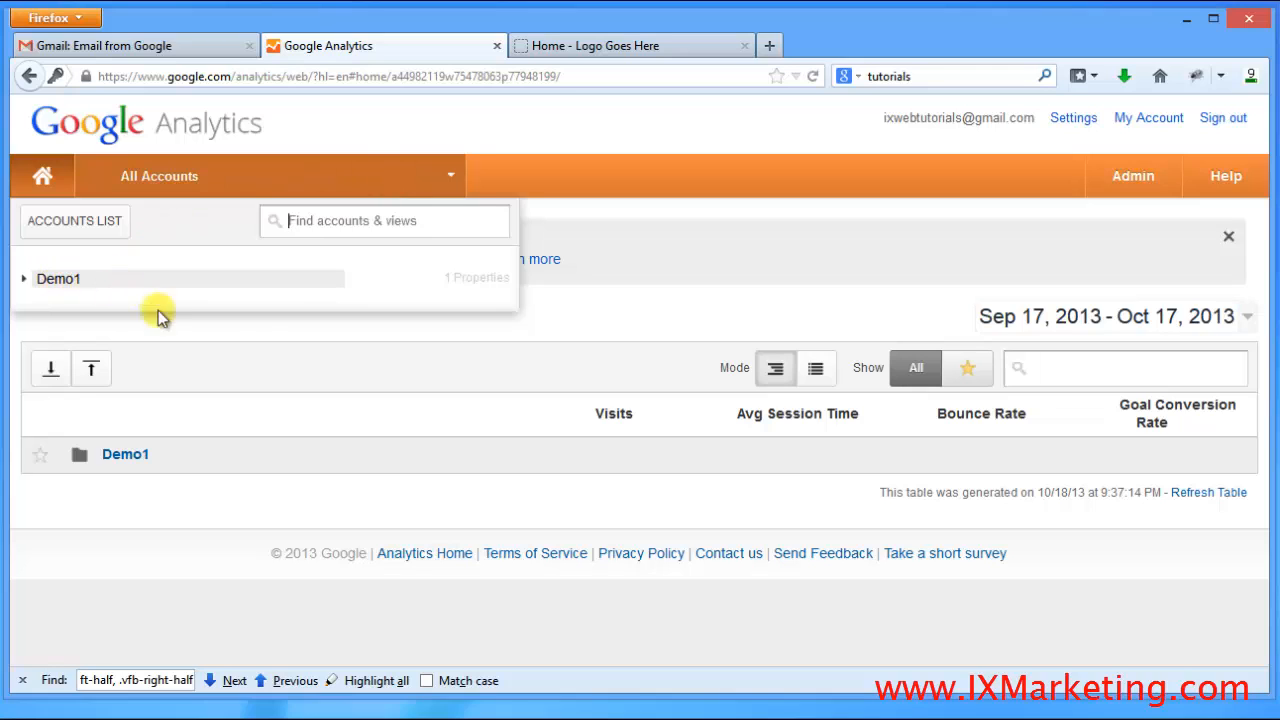
{"action": "left_click", "coordinate": [302, 332]}
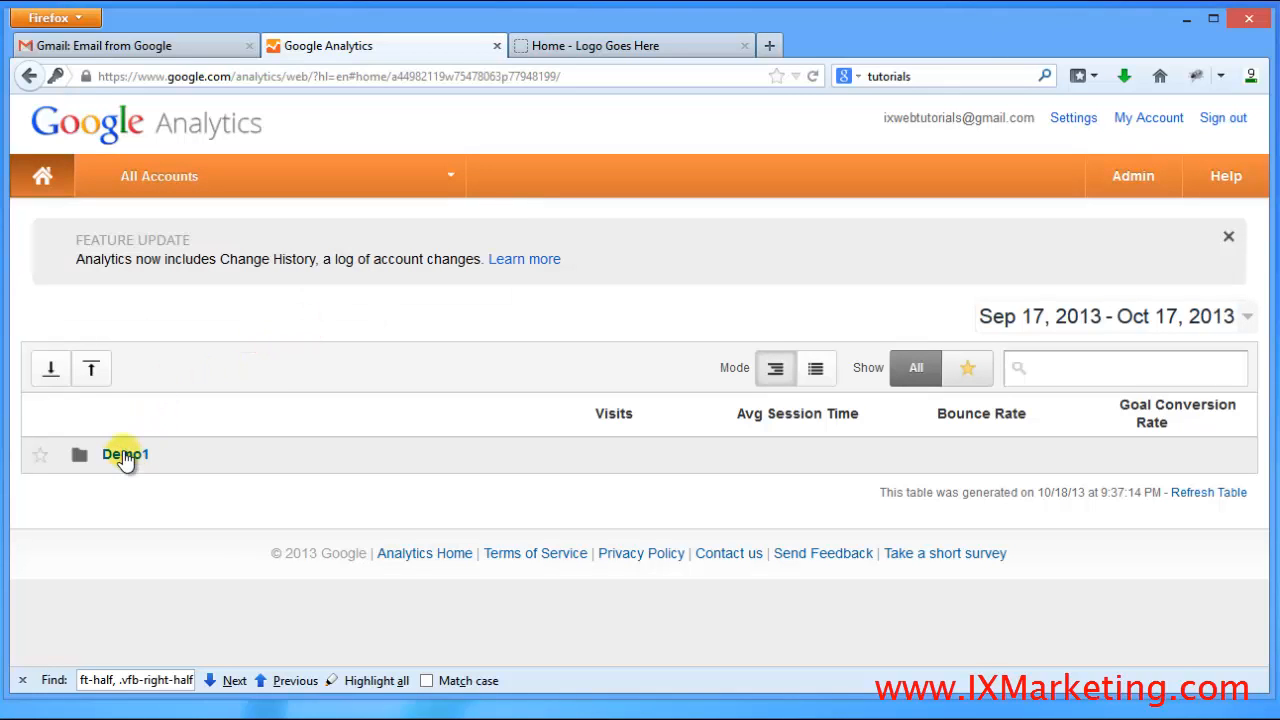
{"action": "left_click", "coordinate": [125, 455]}
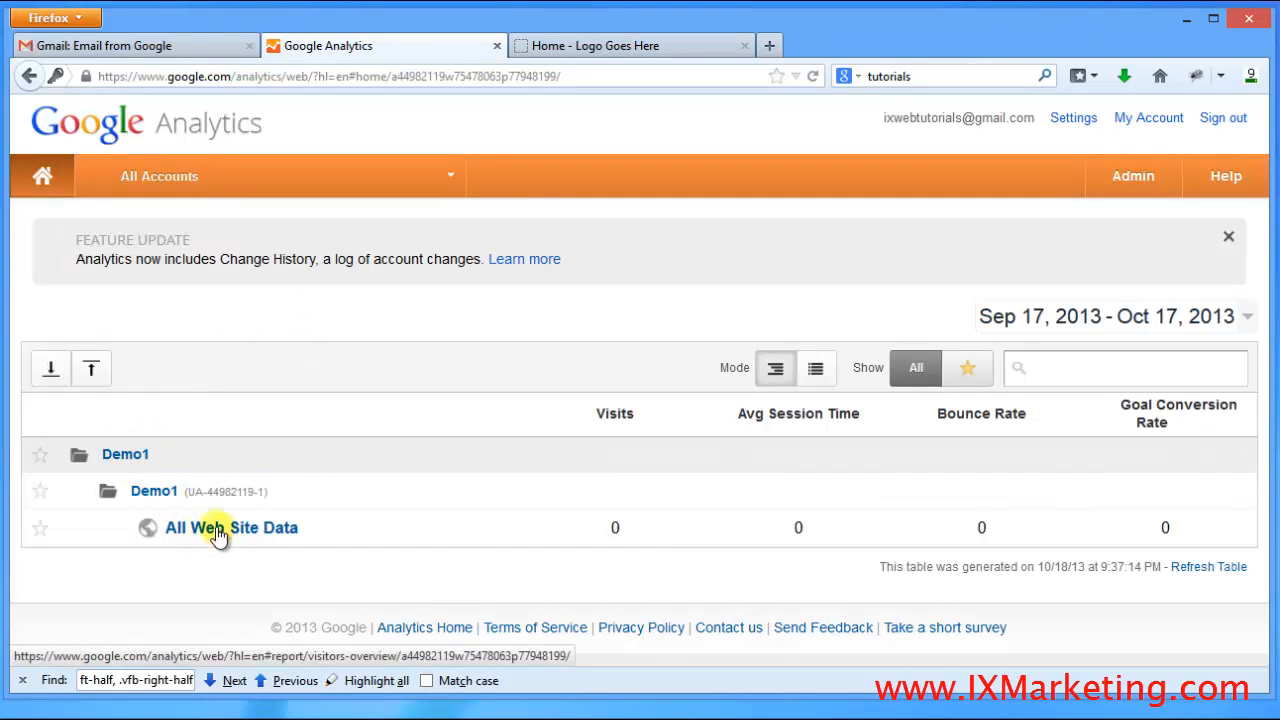
{"action": "left_click", "coordinate": [120, 455]}
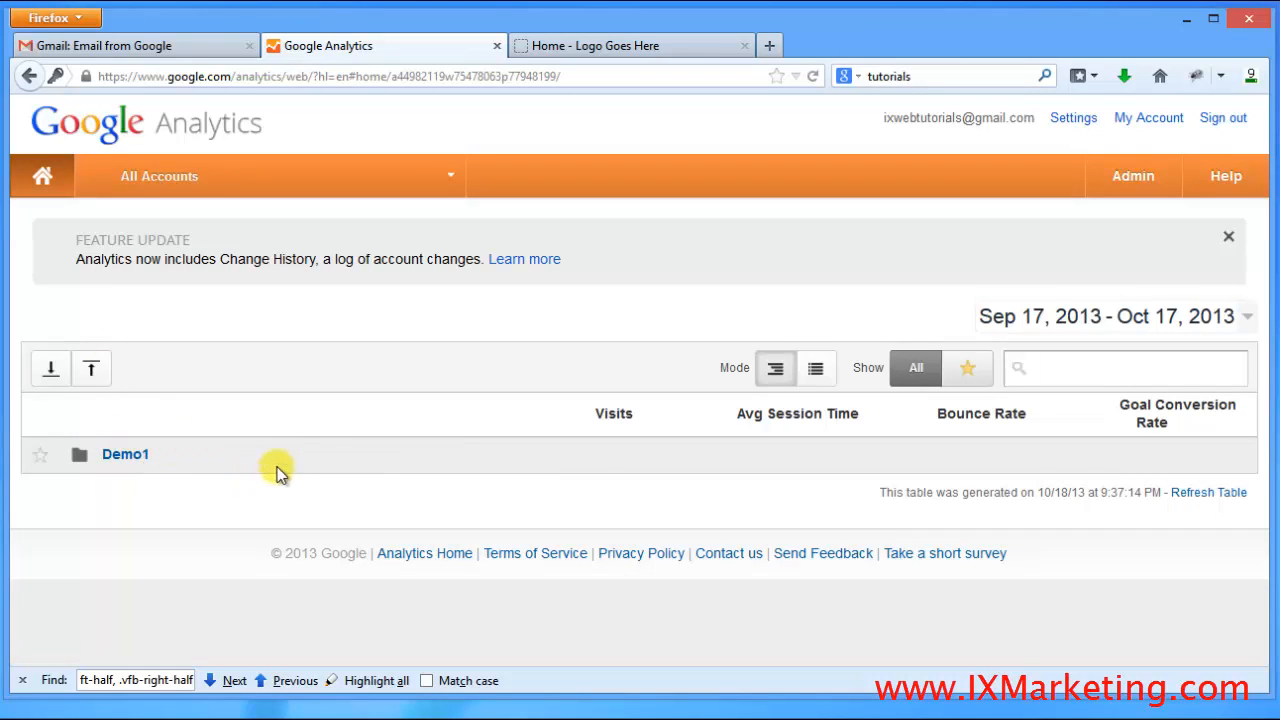
Dismiss the feature update notice and start a new account from the administration area
{"action": "left_click", "coordinate": [1229, 237]}
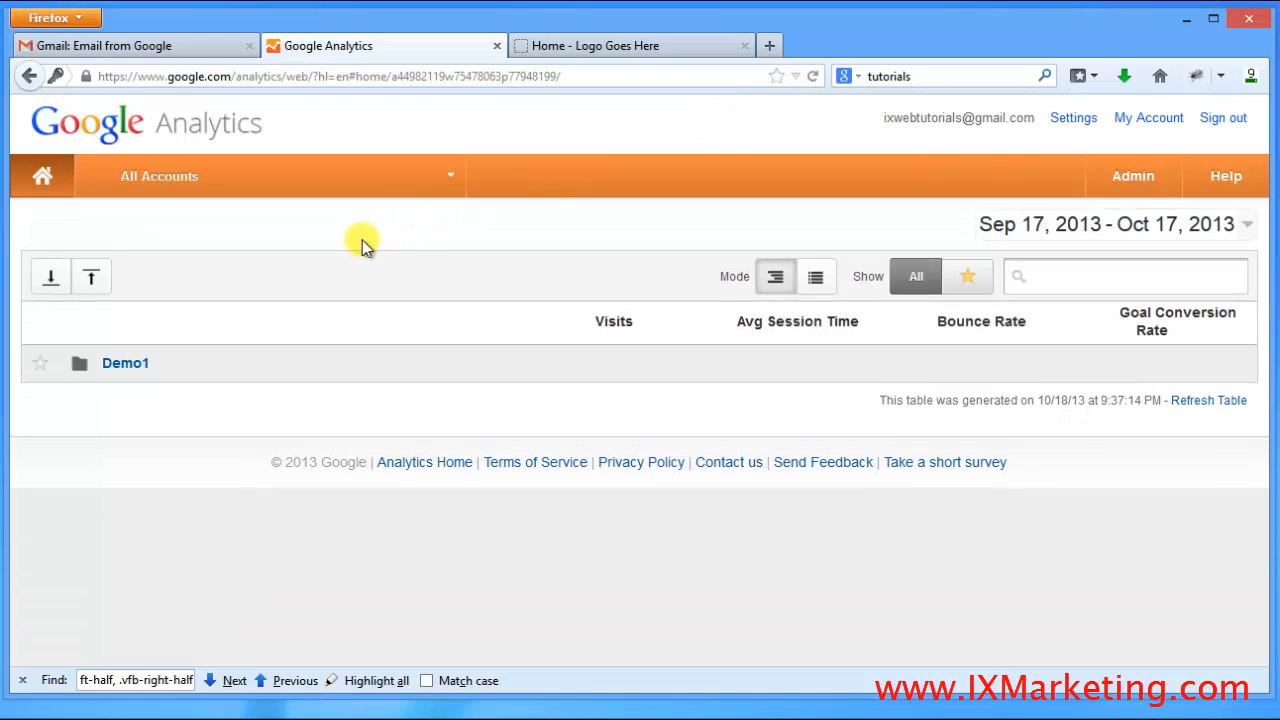
{"action": "left_click", "coordinate": [1134, 178]}
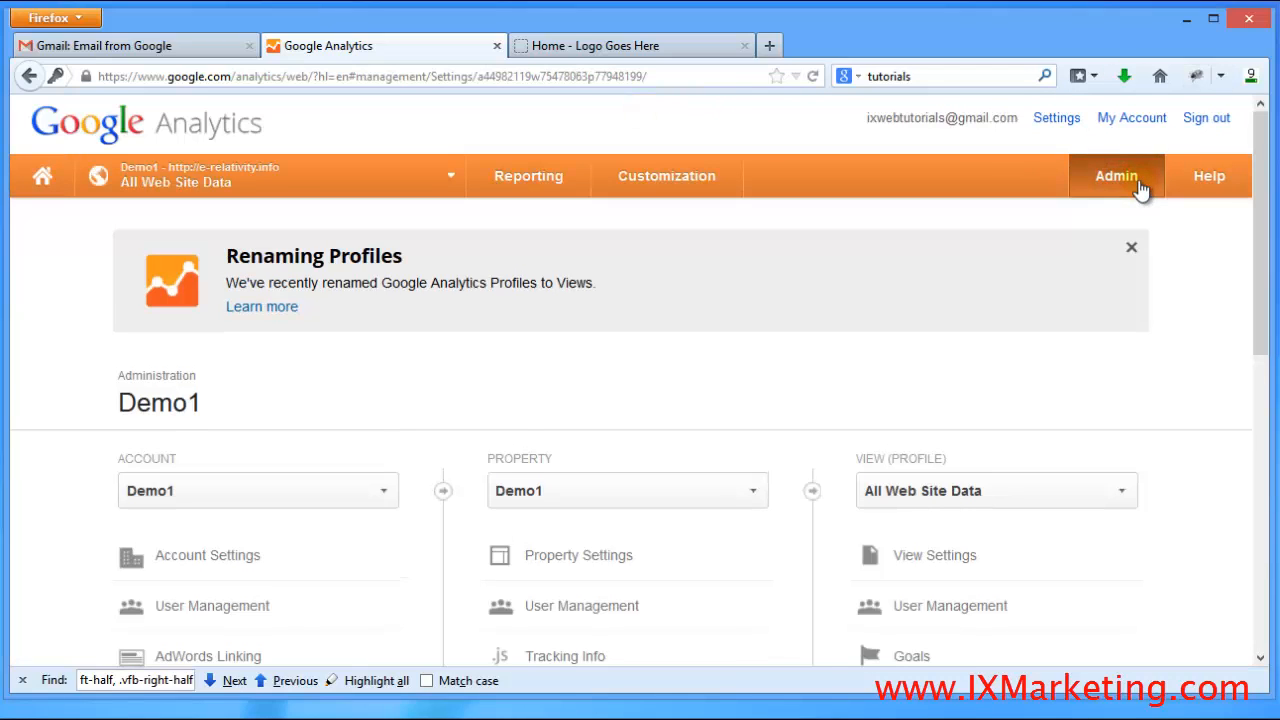
{"action": "left_click_drag", "start_coordinate": [1262, 220], "coordinate": [1260, 297]}
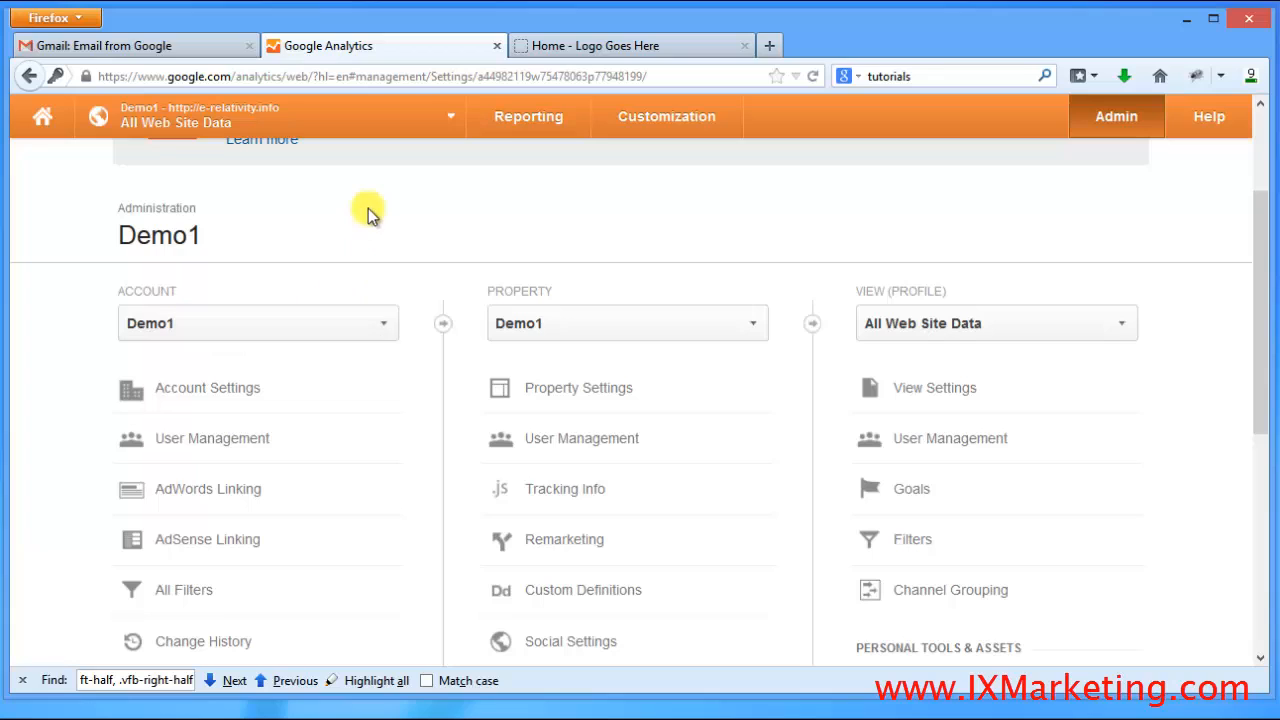
{"action": "left_click", "coordinate": [335, 335]}
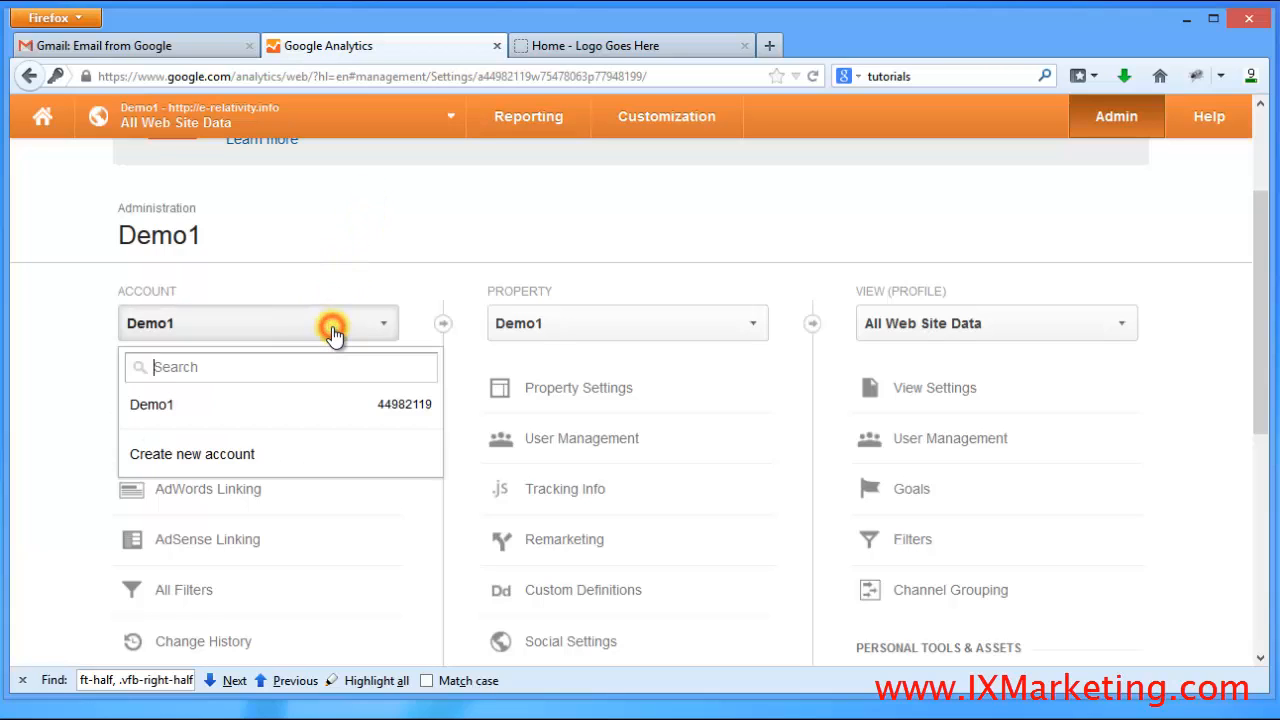
{"action": "left_click", "coordinate": [241, 464]}
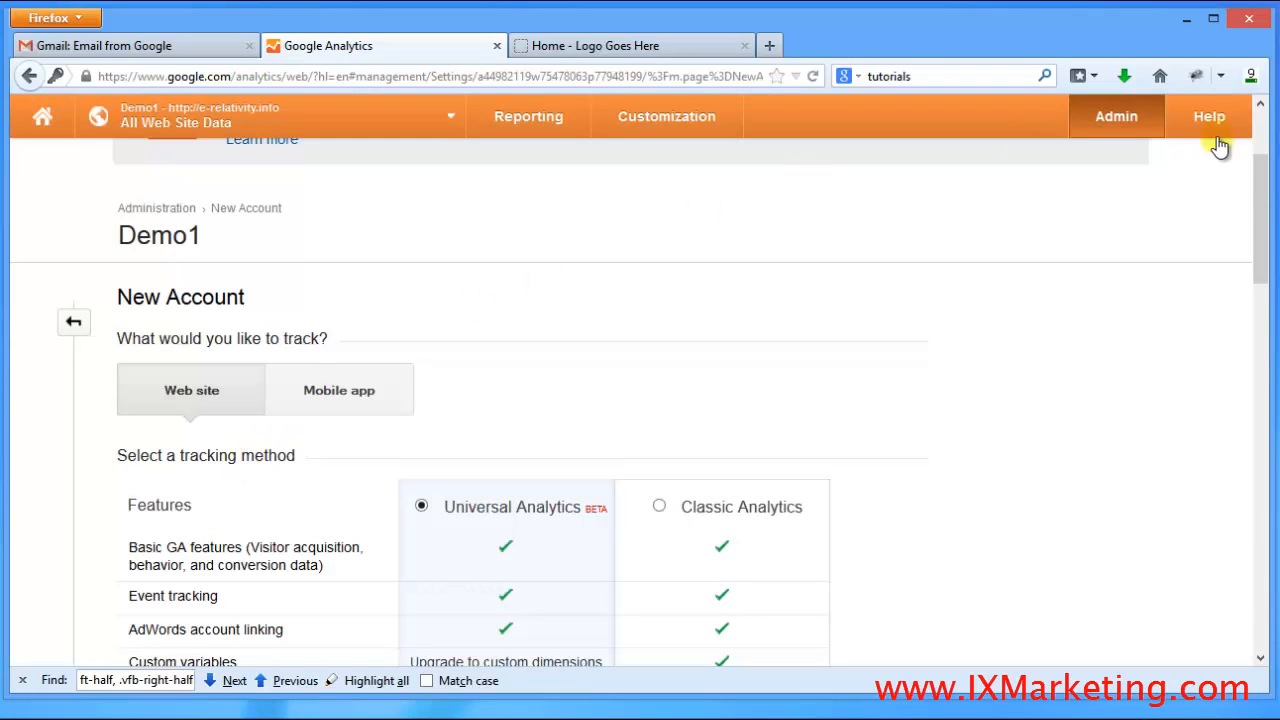
Enter Demo site 2 as both the account name and the website name of the new account
{"action": "left_click", "coordinate": [1264, 226]}
{"action": "left_click_drag", "start_coordinate": [1264, 226], "coordinate": [1249, 250]}
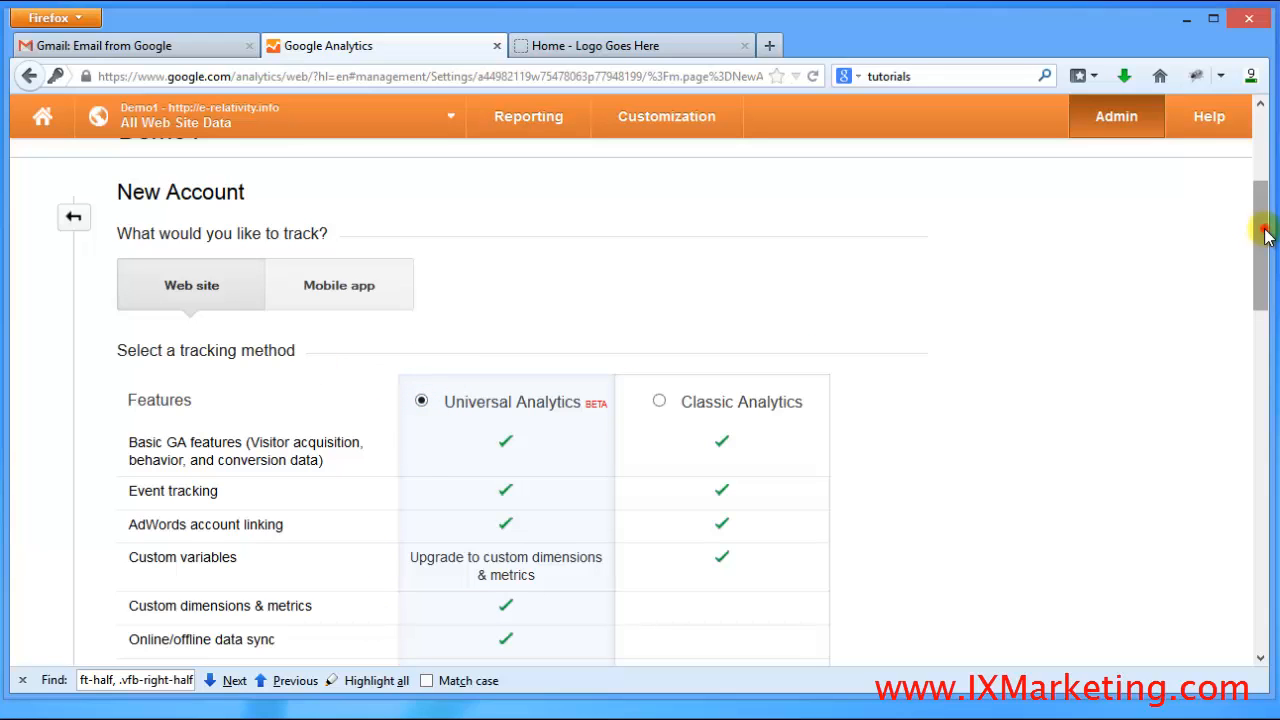
{"action": "left_click_drag", "start_coordinate": [1265, 236], "coordinate": [1264, 372]}
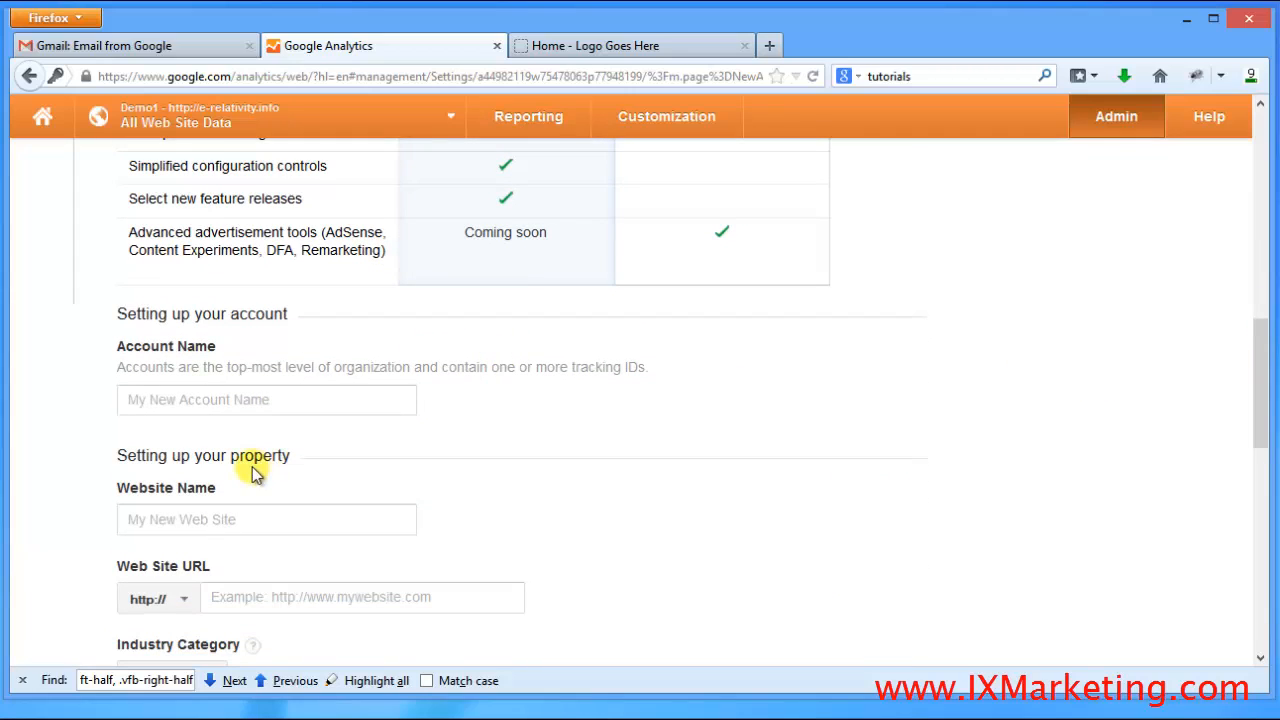
{"action": "left_click", "coordinate": [205, 401]}
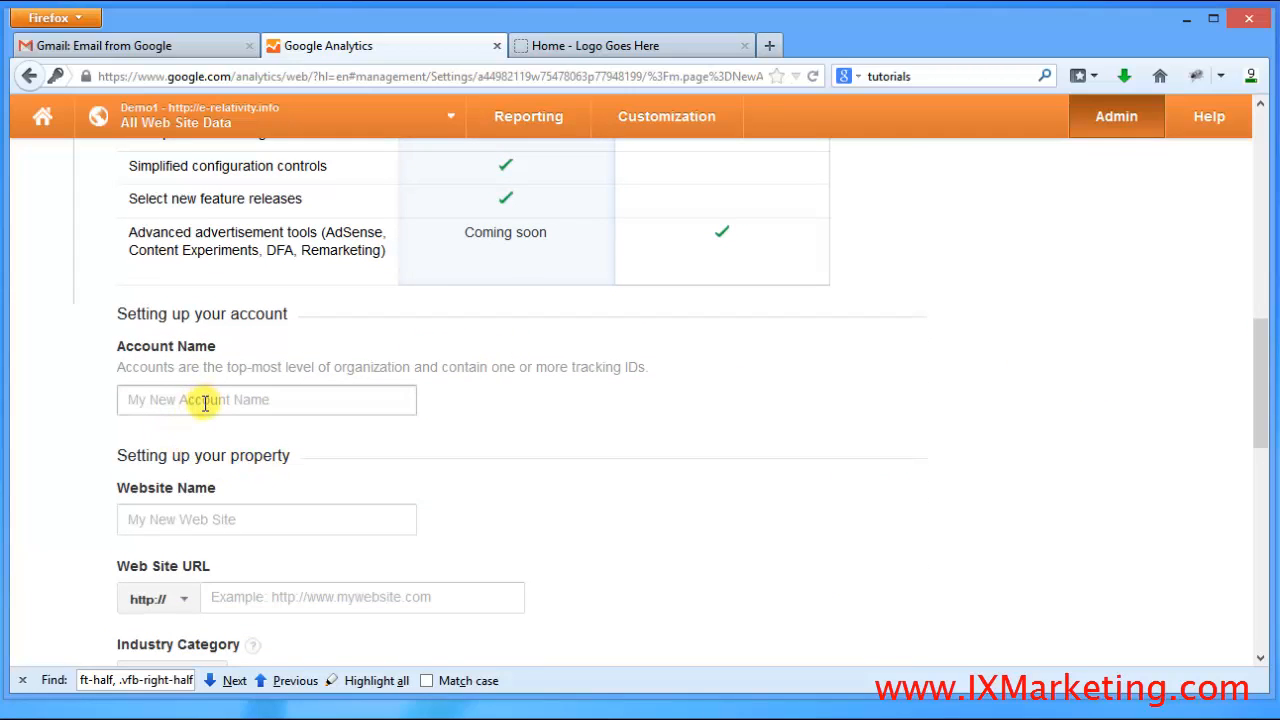
{"action": "left_click", "coordinate": [205, 401]}
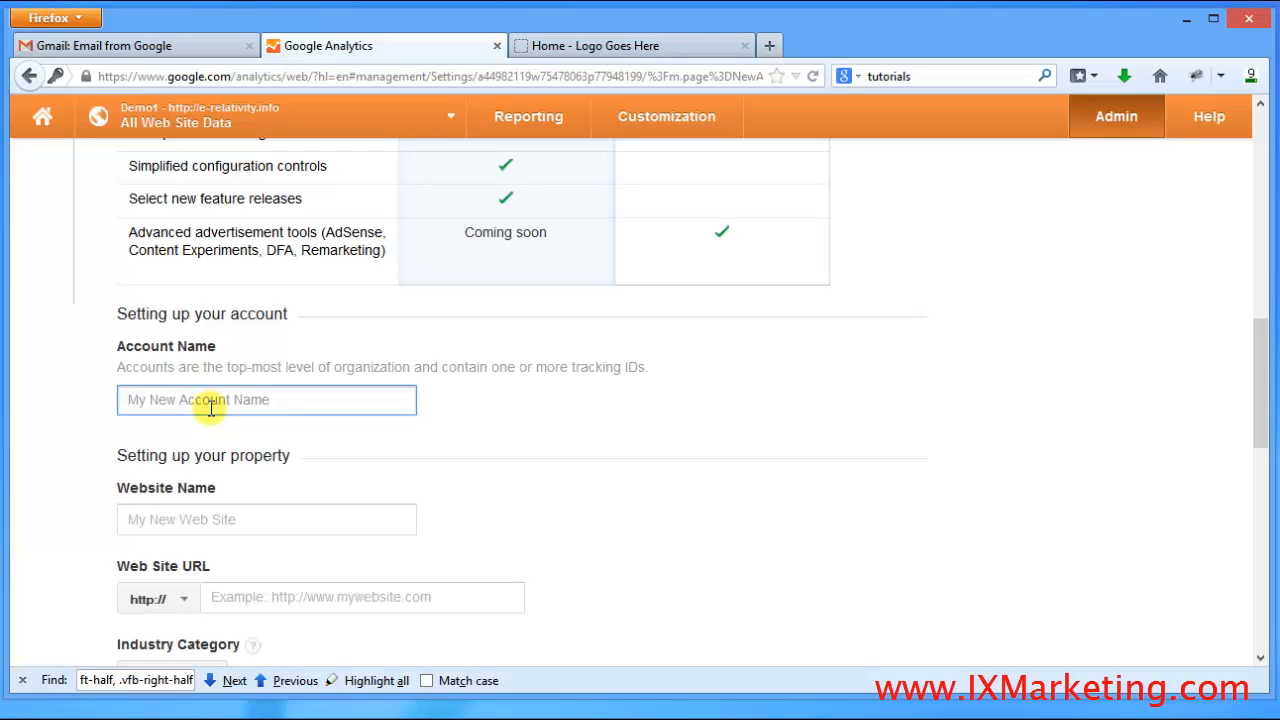
{"action": "type", "text": "Demo site 2"}
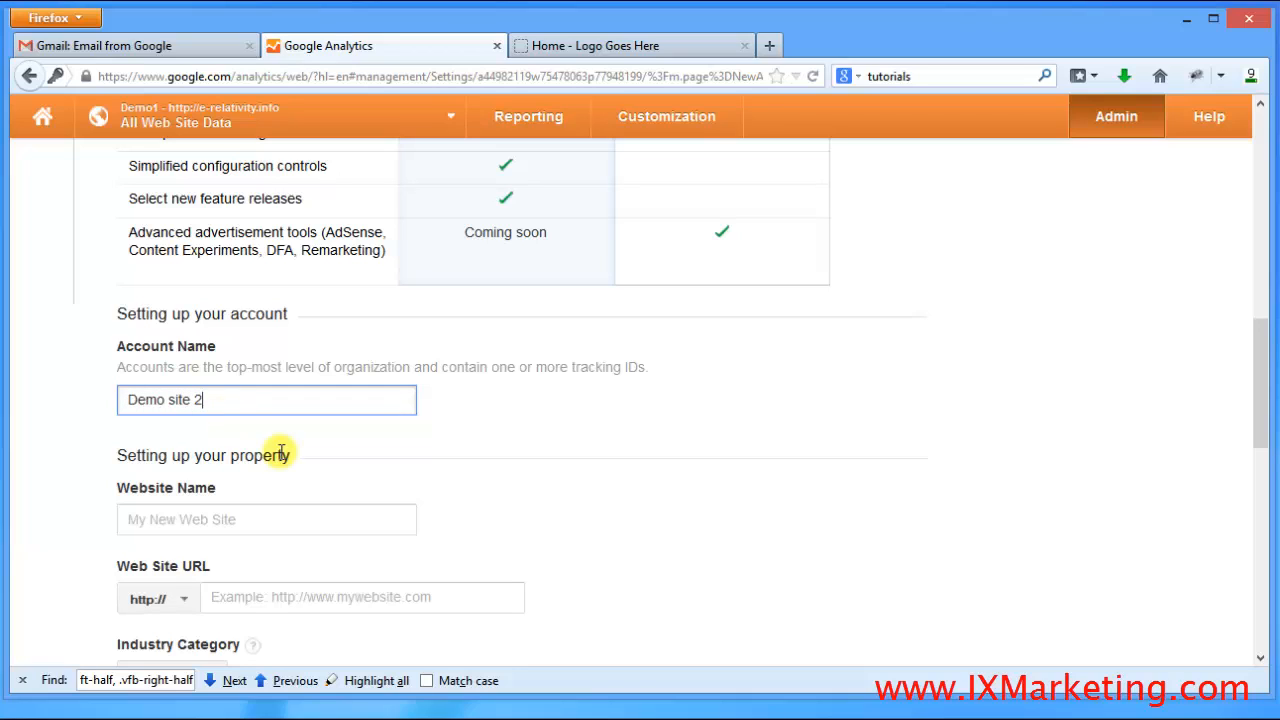
{"action": "left_click", "coordinate": [237, 517]}
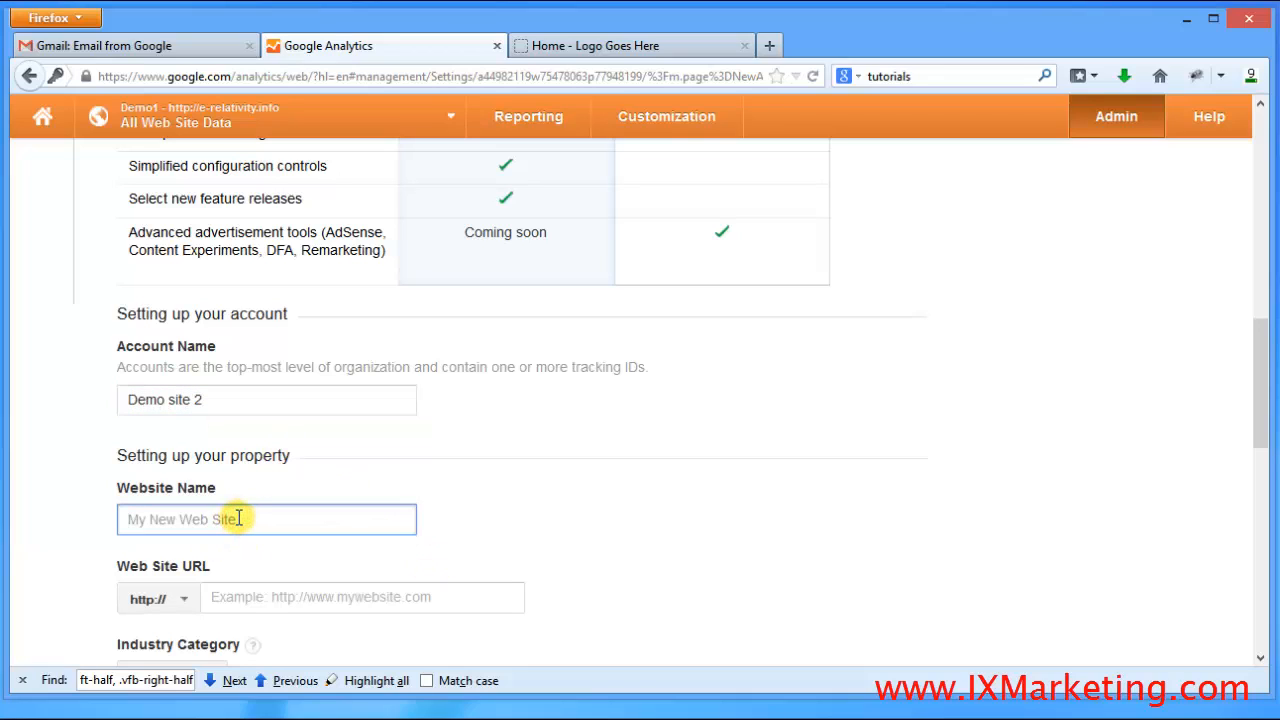
{"action": "type", "text": "Demo site 2"}
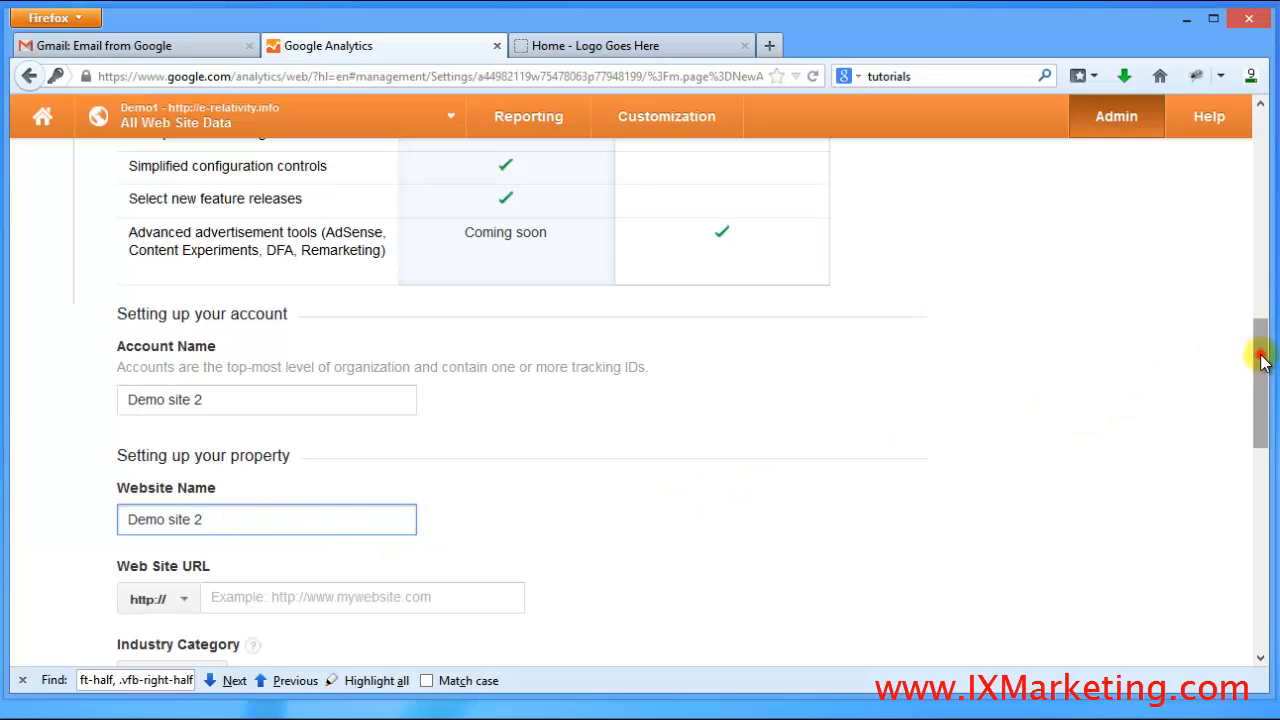
{"action": "scroll", "coordinate": [1258, 353], "scroll_direction": "down", "scroll_amount": 1}
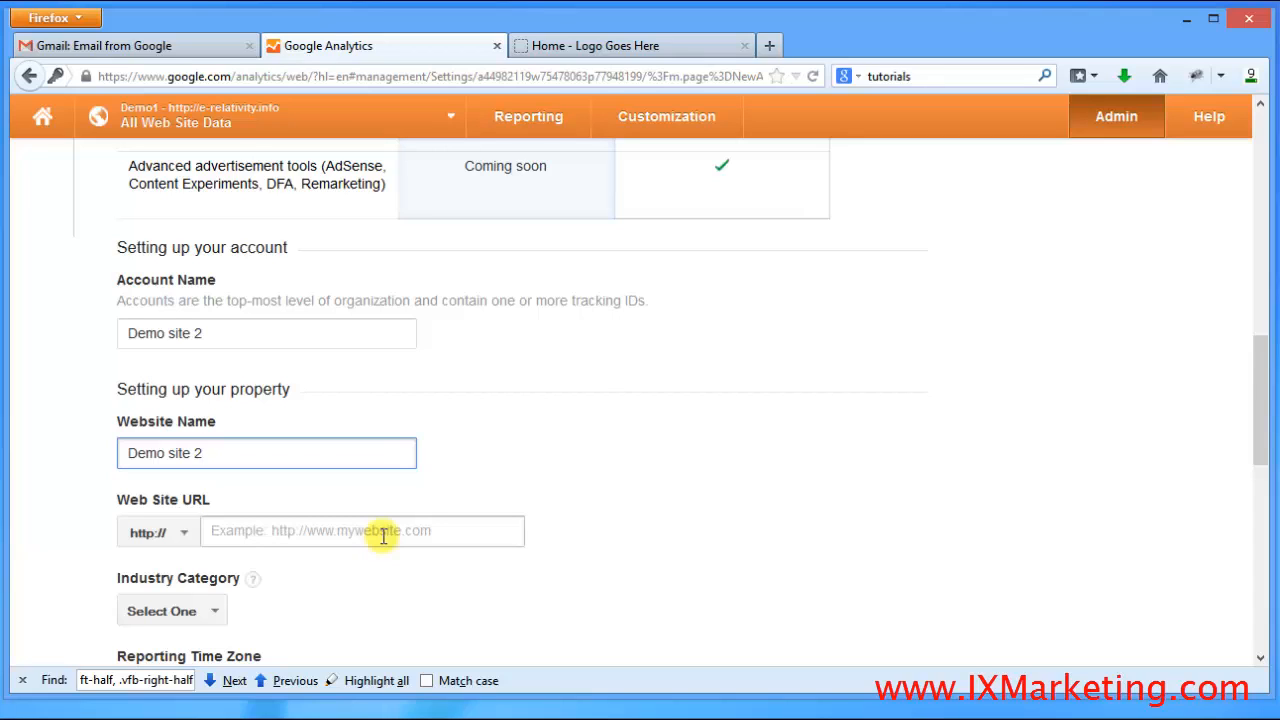
{"action": "left_click", "coordinate": [187, 537]}
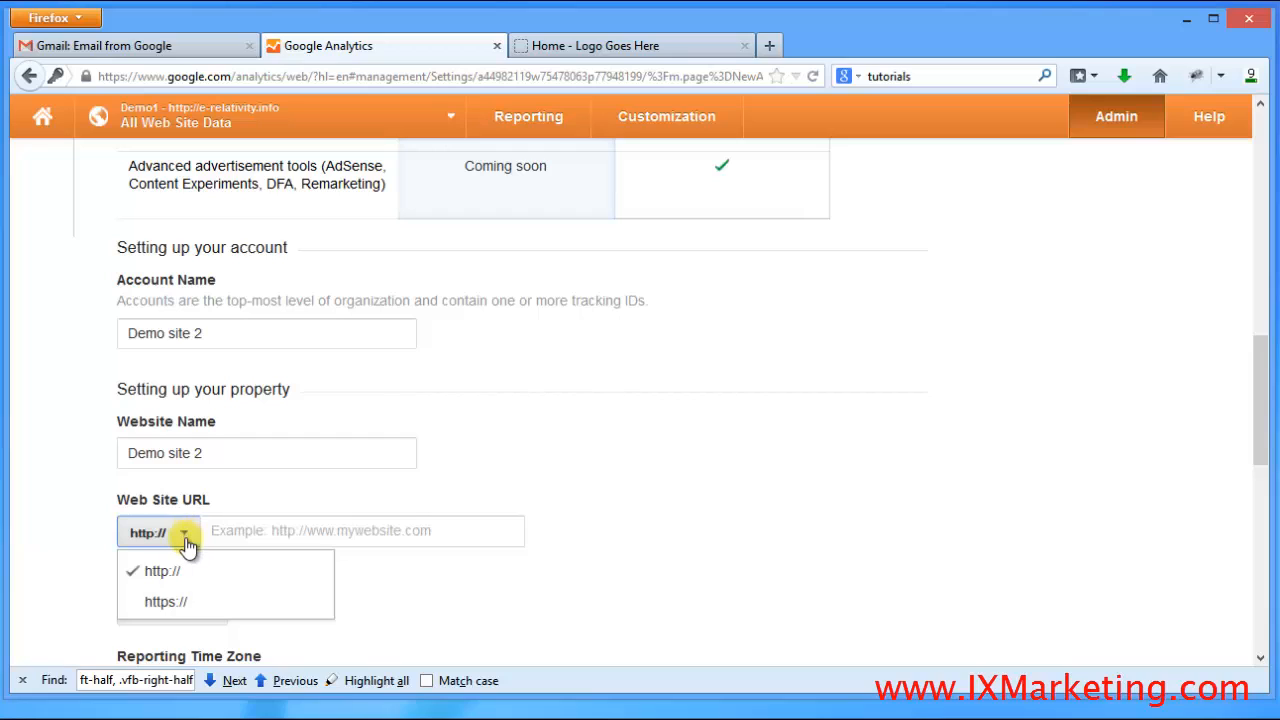
{"action": "left_click", "coordinate": [167, 571]}
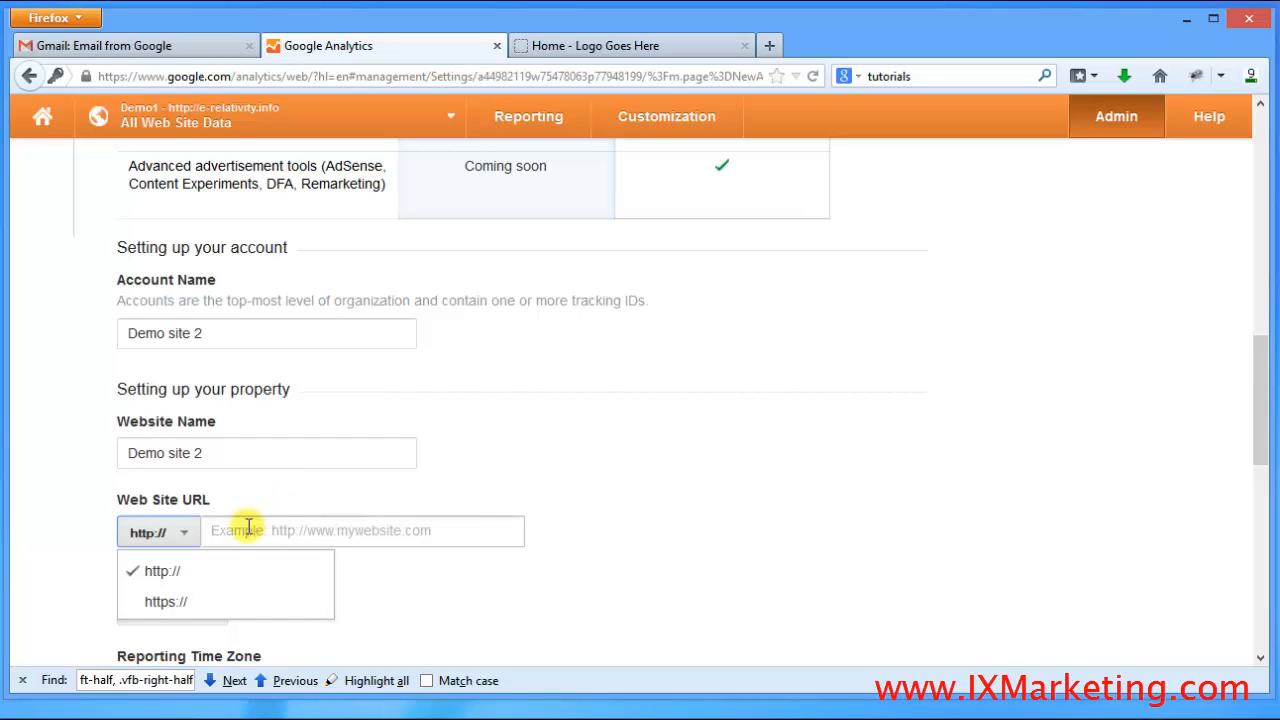
{"action": "left_click", "coordinate": [167, 577]}
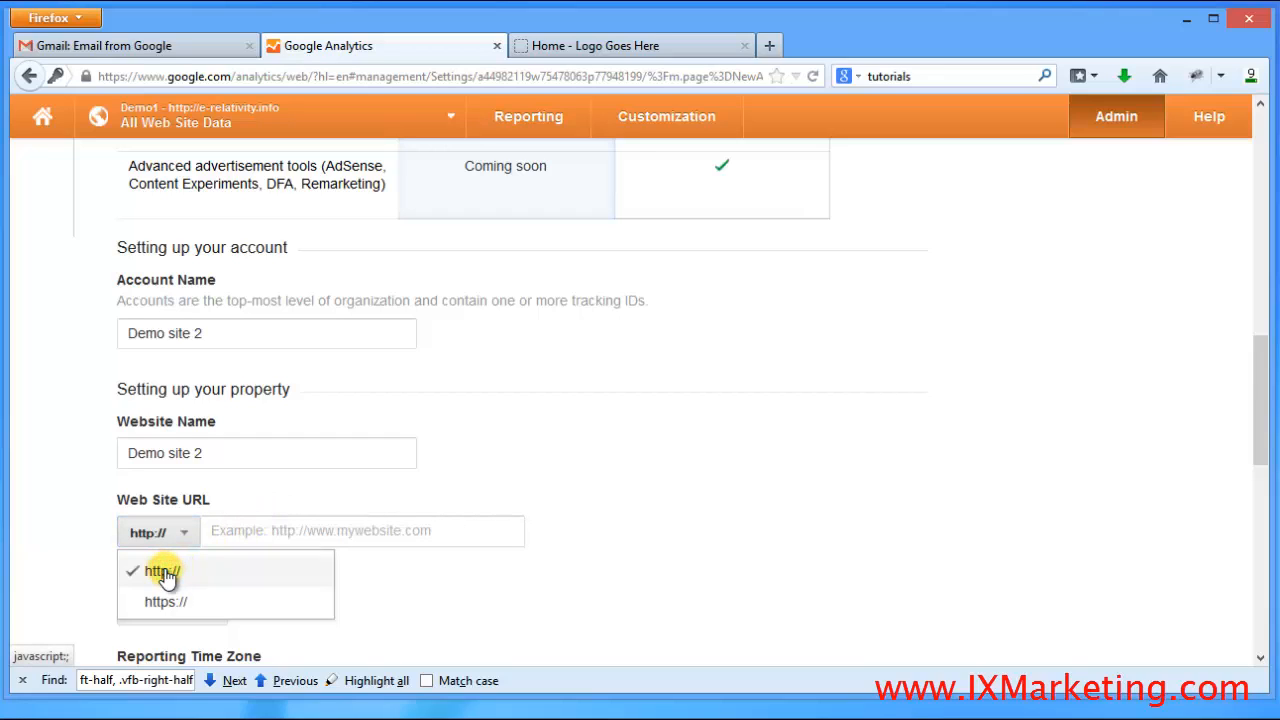
{"action": "left_click", "coordinate": [727, 414]}
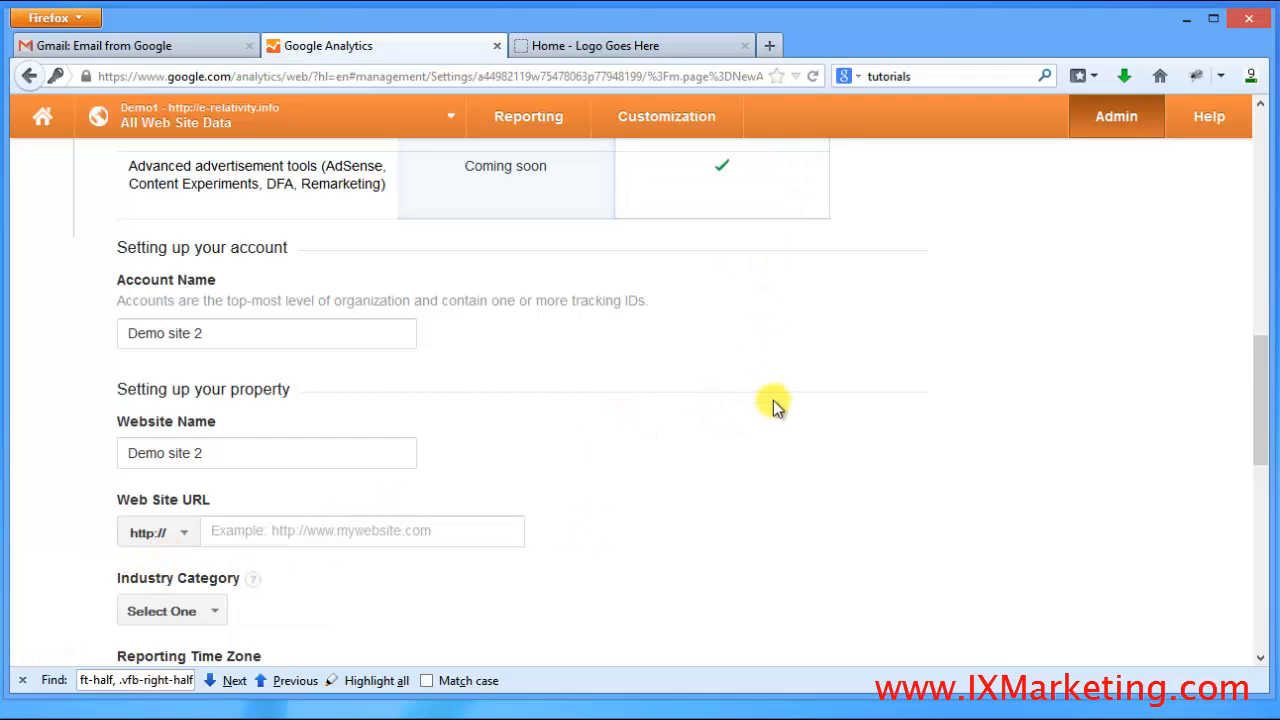
{"action": "left_click", "coordinate": [634, 47]}
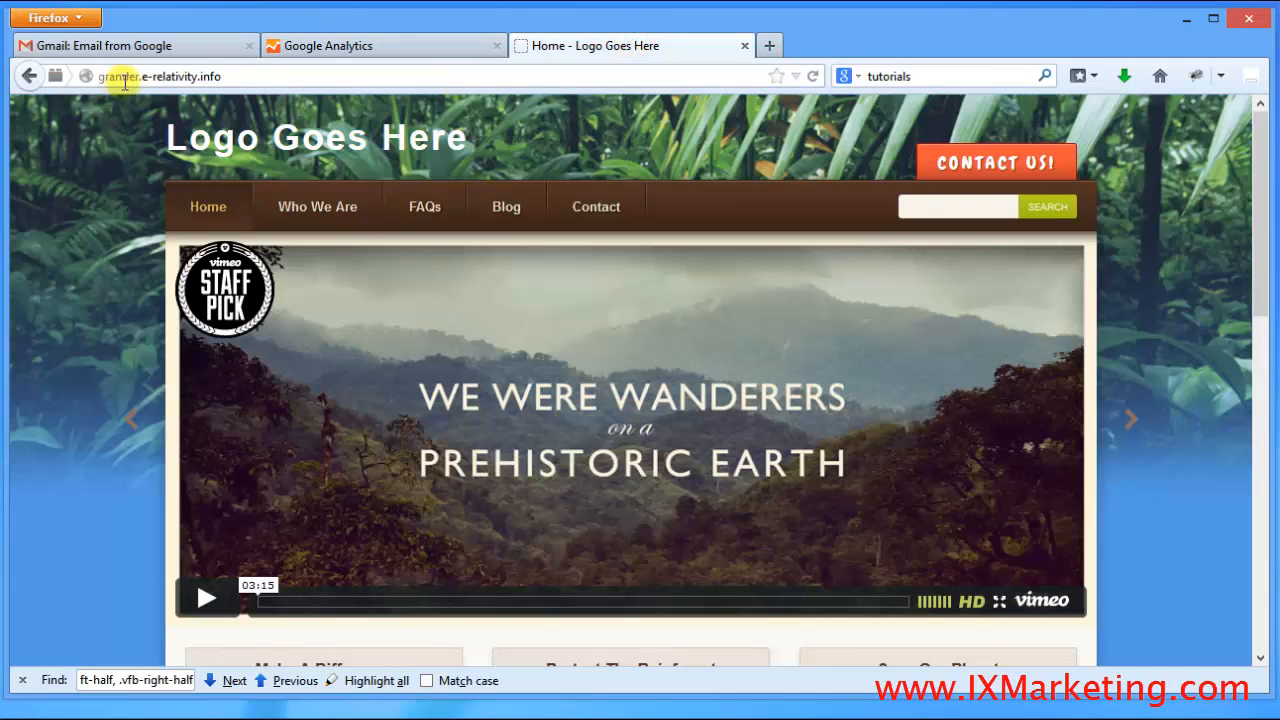
{"action": "left_click", "coordinate": [245, 76]}
{"action": "key", "text": "ctrl+c"}
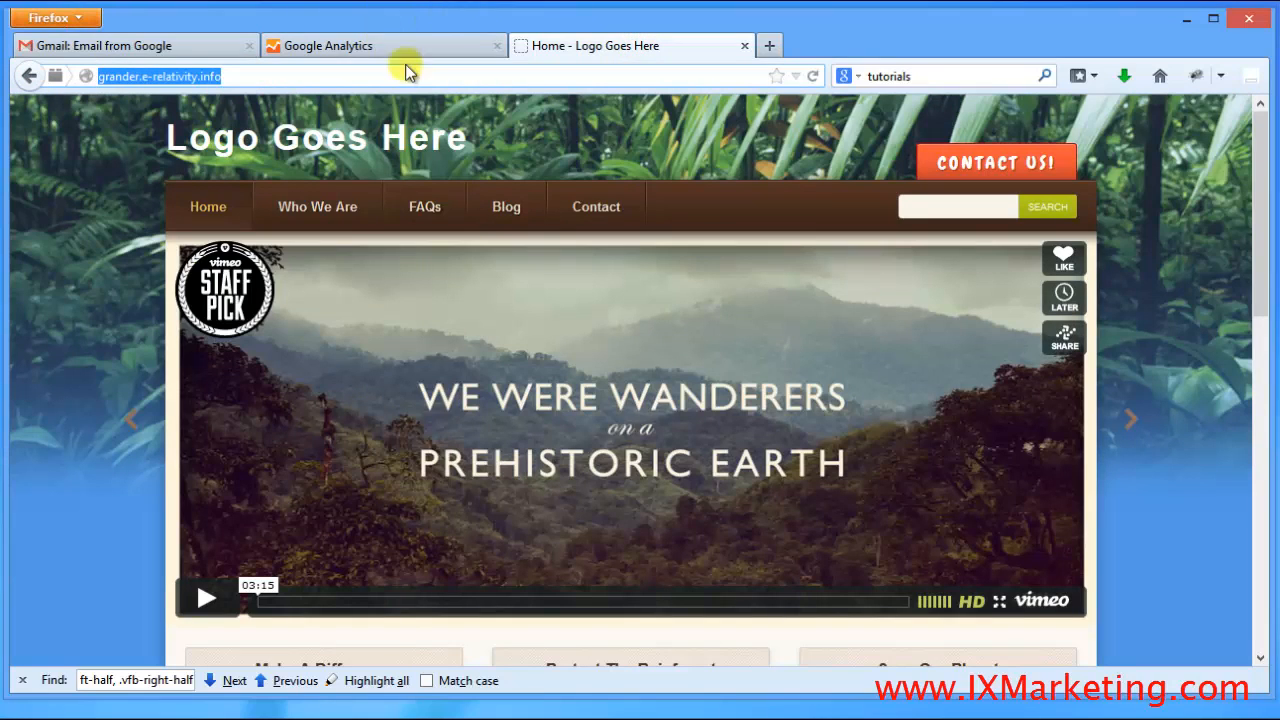
{"action": "left_click", "coordinate": [445, 47]}
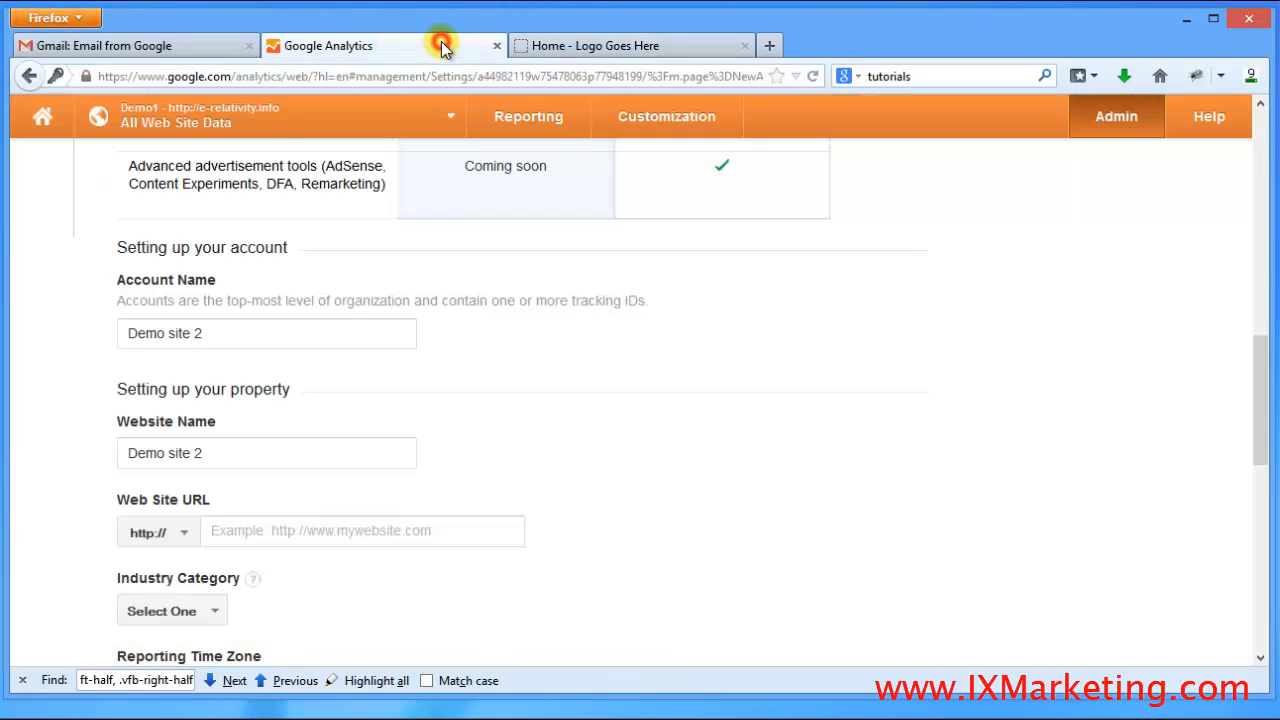
{"action": "left_click", "coordinate": [651, 46]}
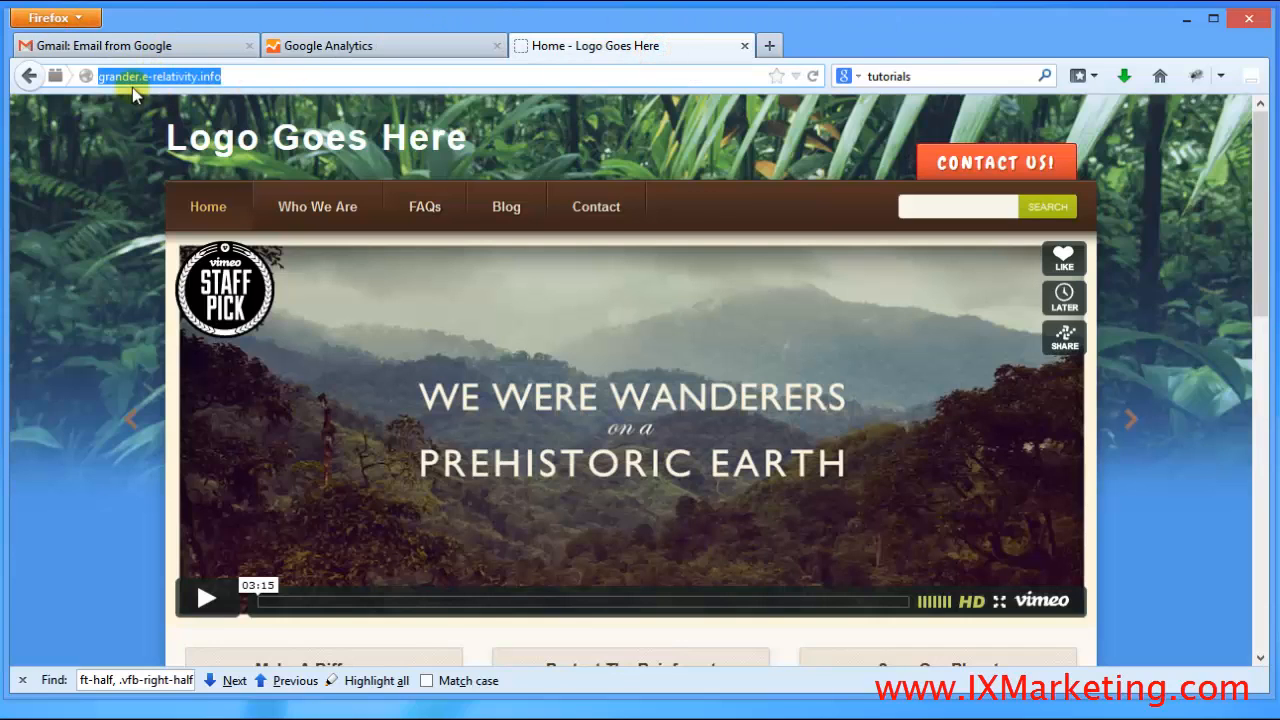
{"action": "left_click", "coordinate": [392, 44]}
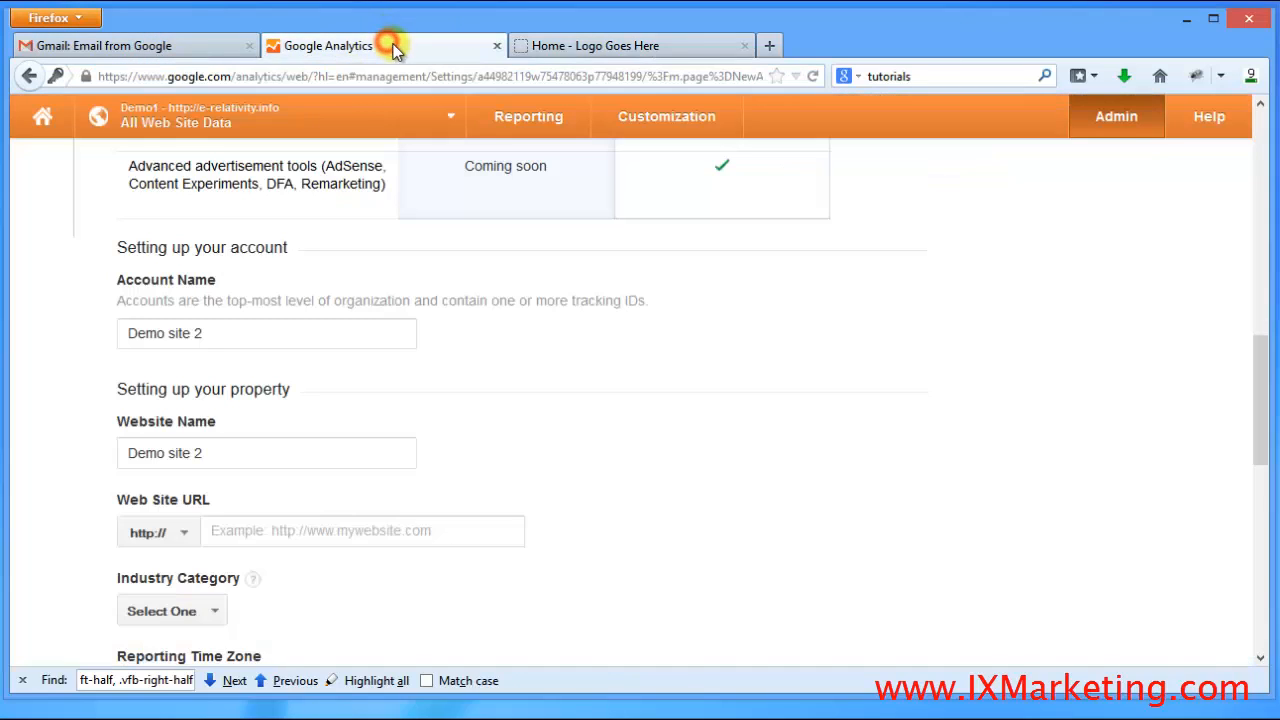
{"action": "left_click", "coordinate": [286, 537]}
{"action": "key", "text": "ctrl+v"}
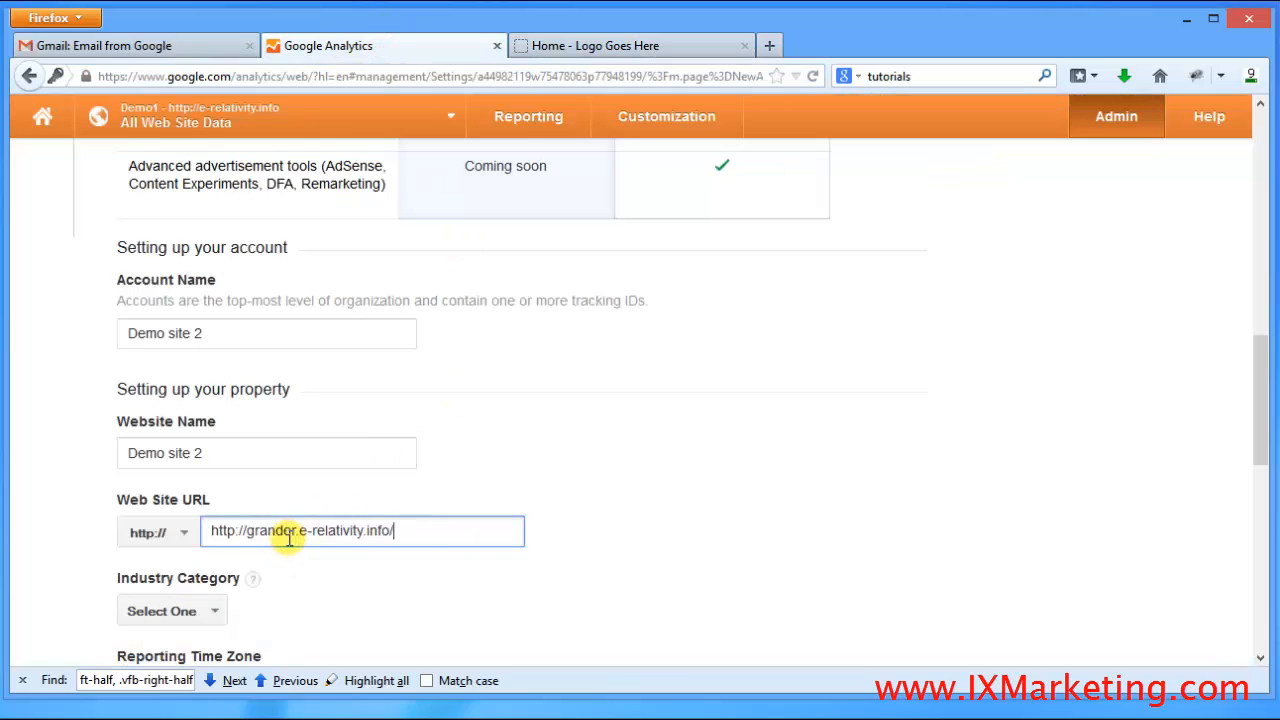
Set the industry category to Other and check the reporting time zone countries, keeping United States
{"action": "left_click", "coordinate": [1259, 358]}
{"action": "left_click_drag", "start_coordinate": [1259, 358], "coordinate": [1259, 440]}
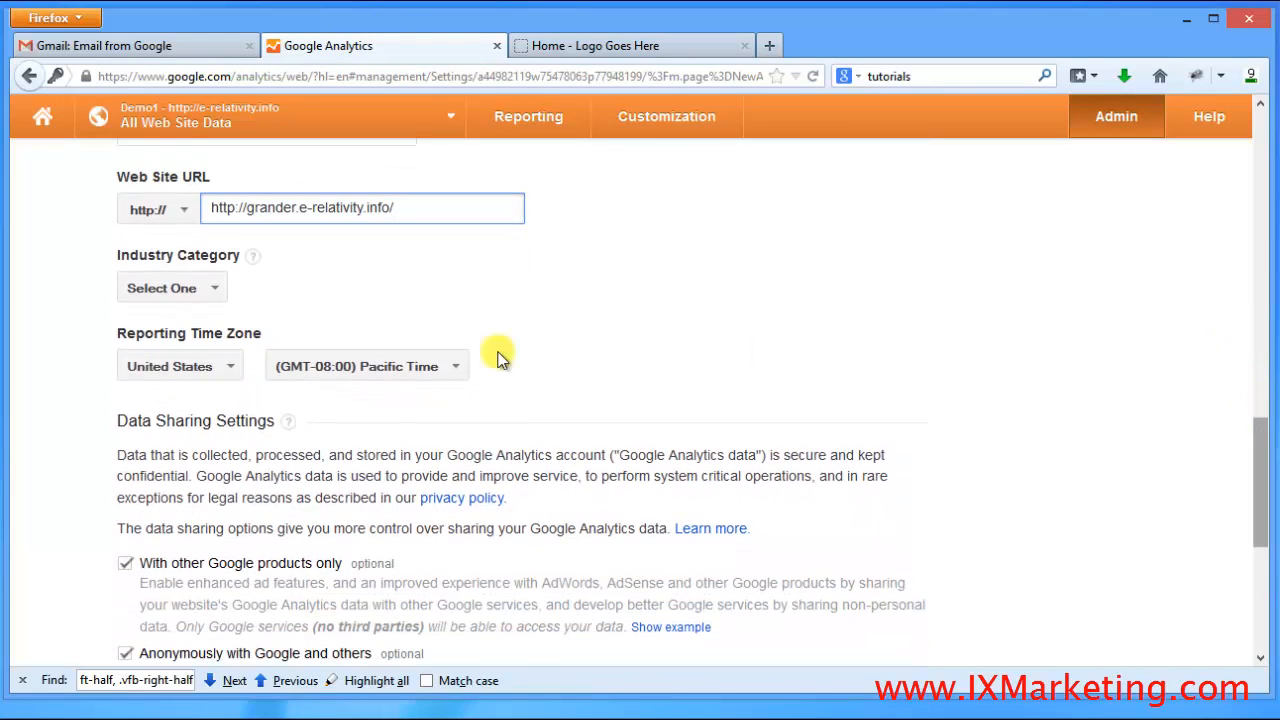
{"action": "left_click", "coordinate": [209, 288]}
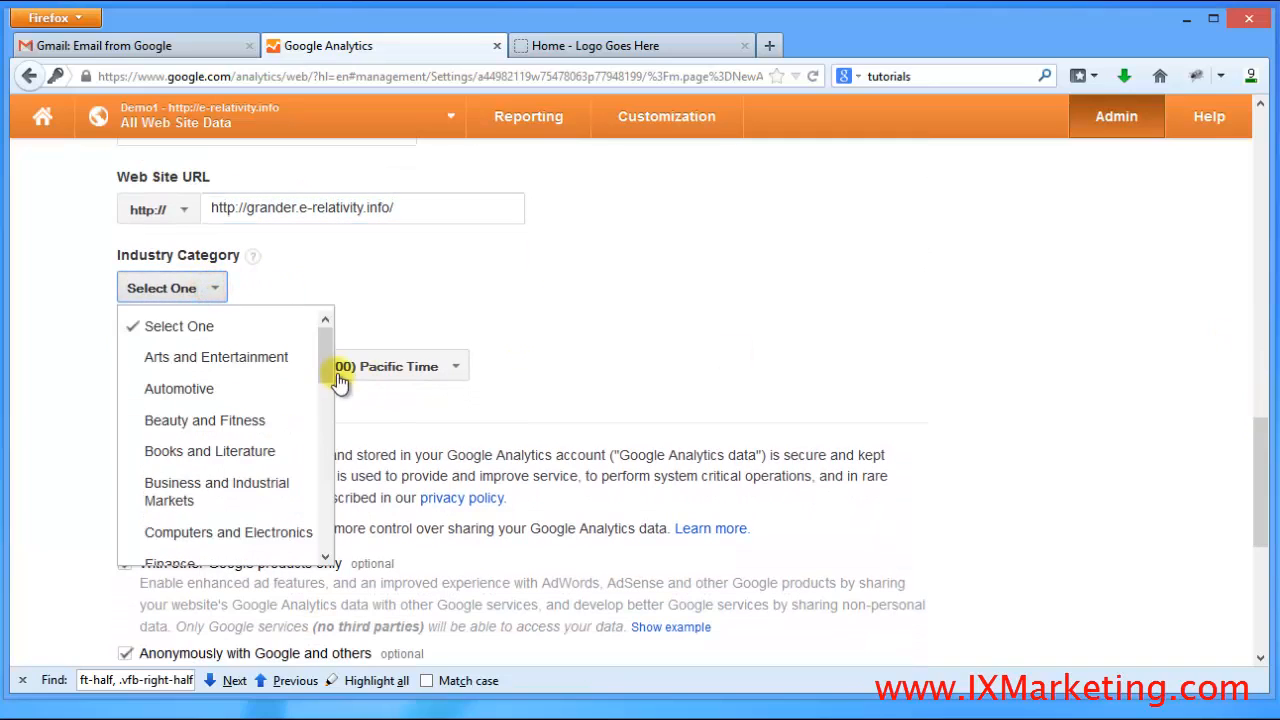
{"action": "left_click_drag", "start_coordinate": [331, 366], "coordinate": [340, 543]}
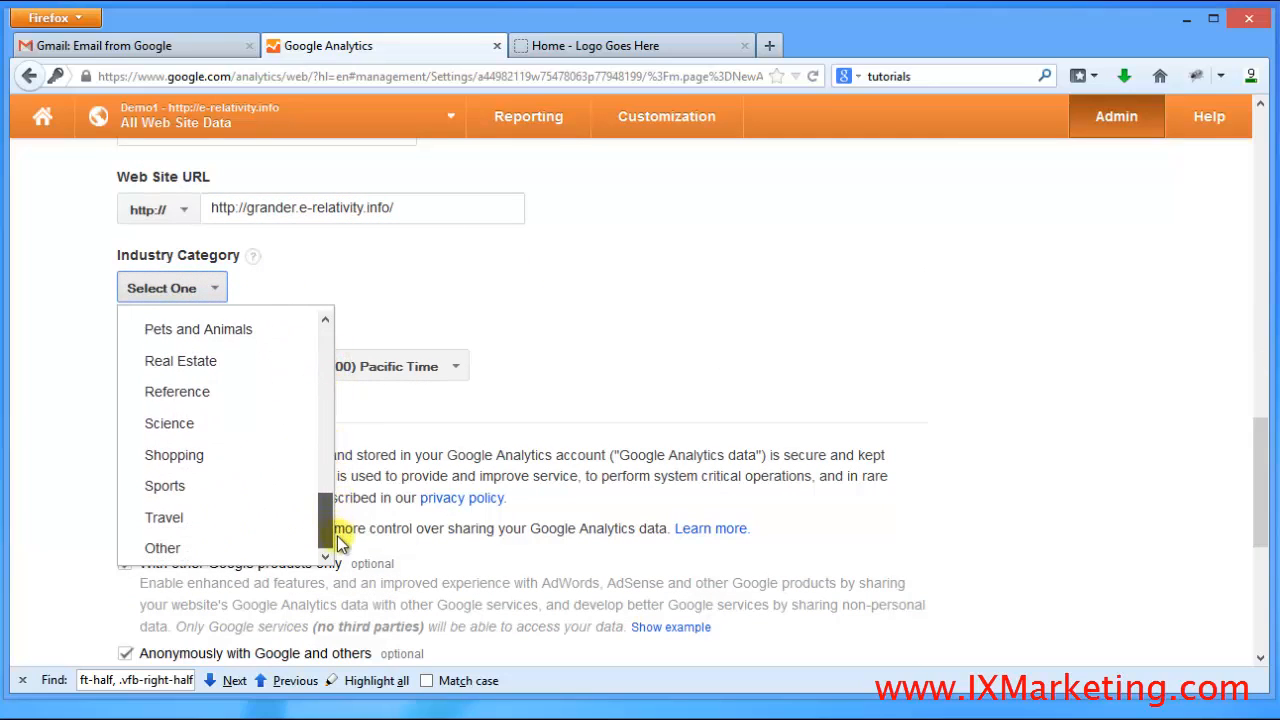
{"action": "left_click", "coordinate": [163, 548]}
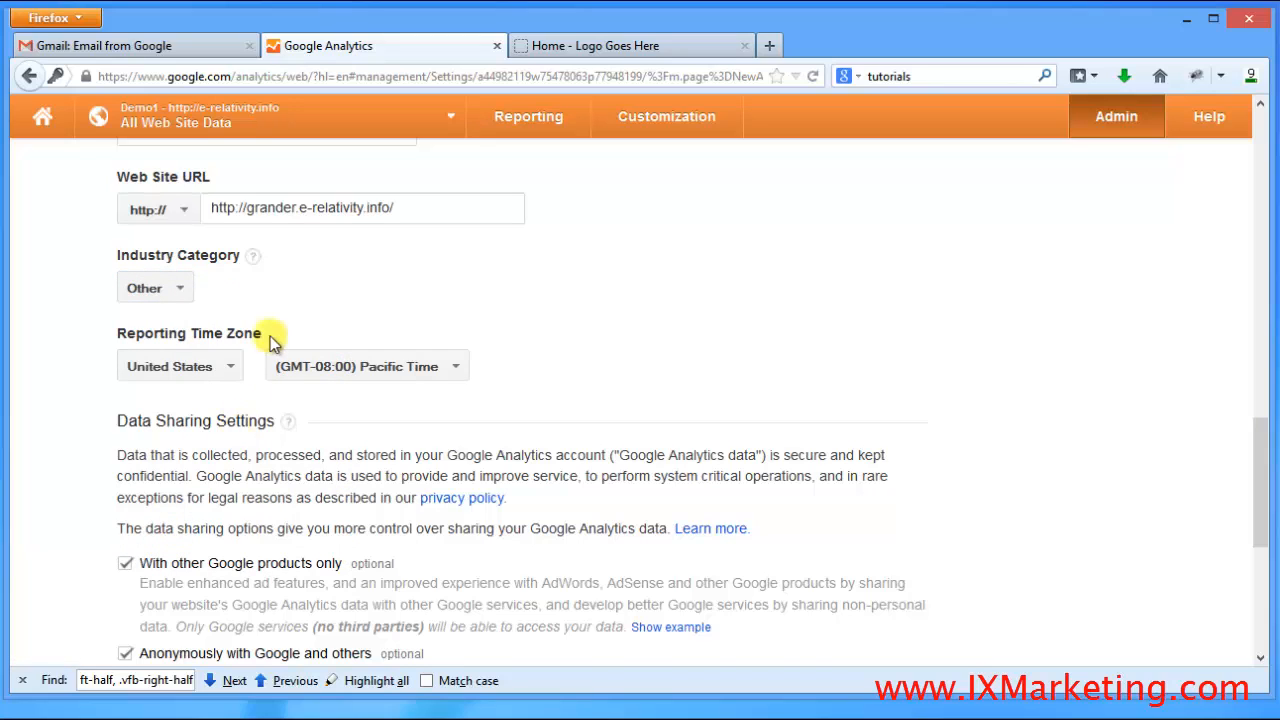
{"action": "left_click", "coordinate": [230, 370]}
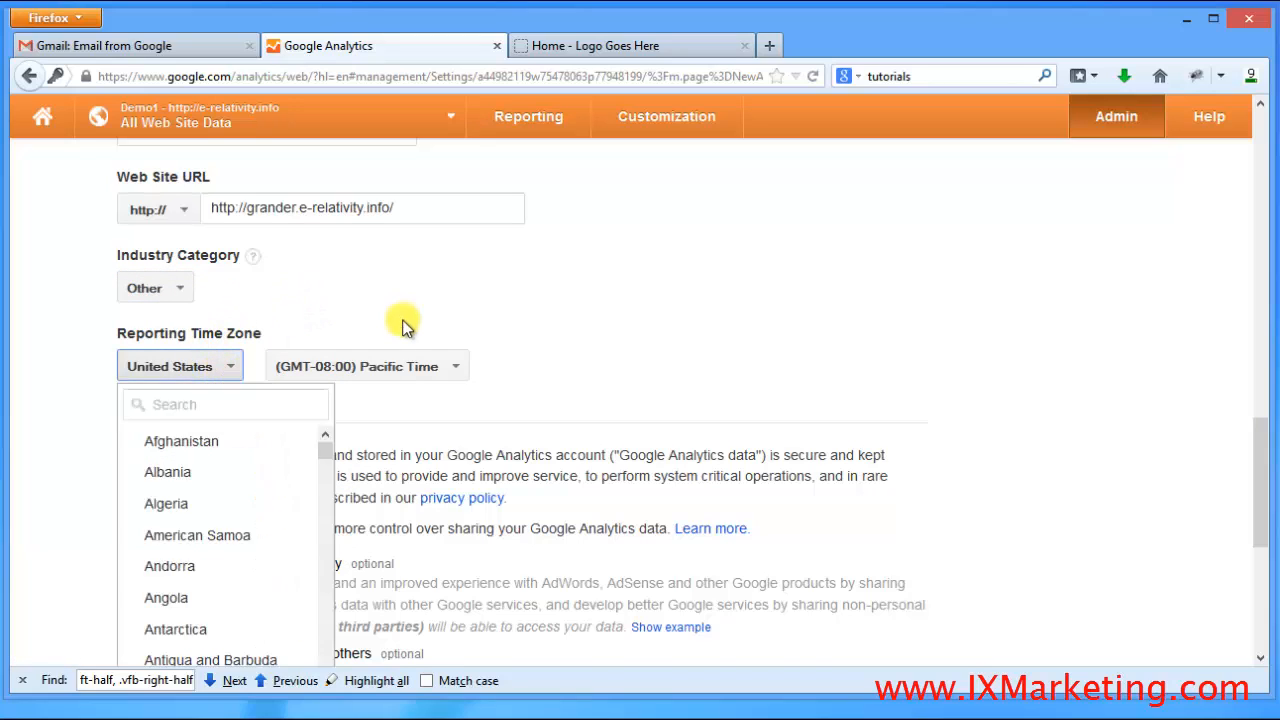
{"action": "left_click", "coordinate": [403, 323]}
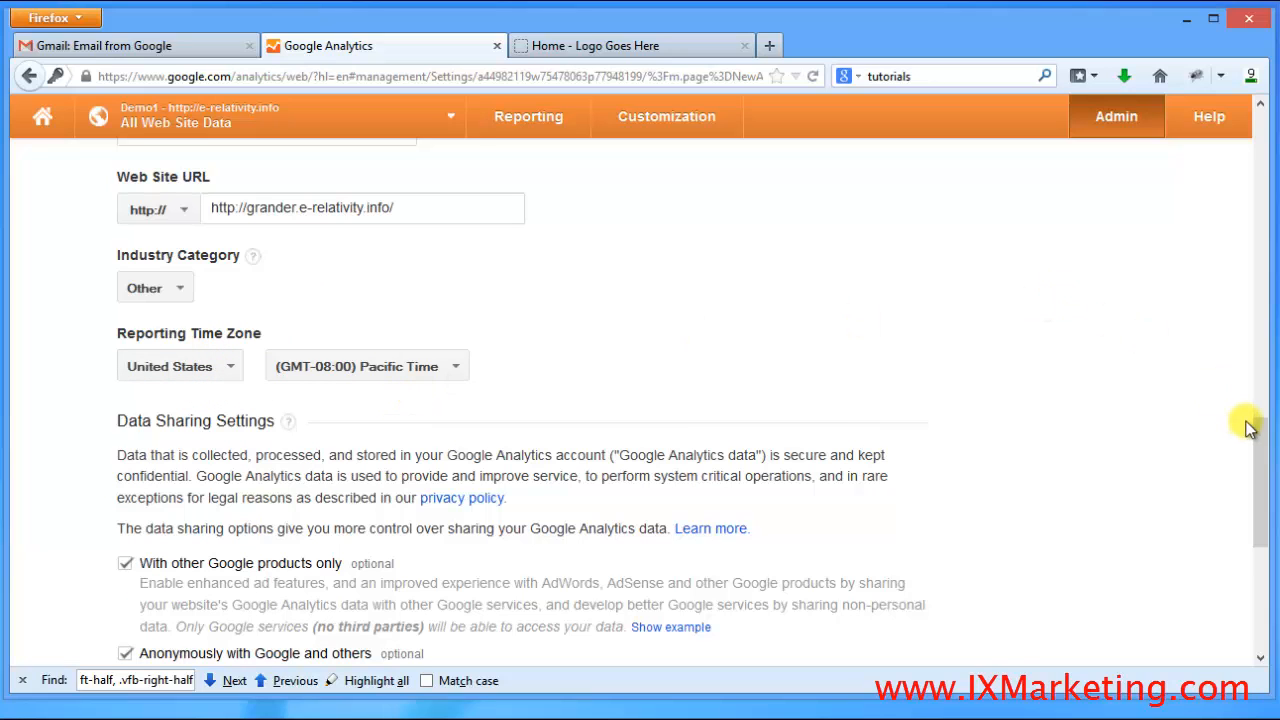
Keep all data sharing options enabled, request the tracking ID, and accept the United States terms of service
{"action": "left_click_drag", "start_coordinate": [1260, 434], "coordinate": [1266, 498]}
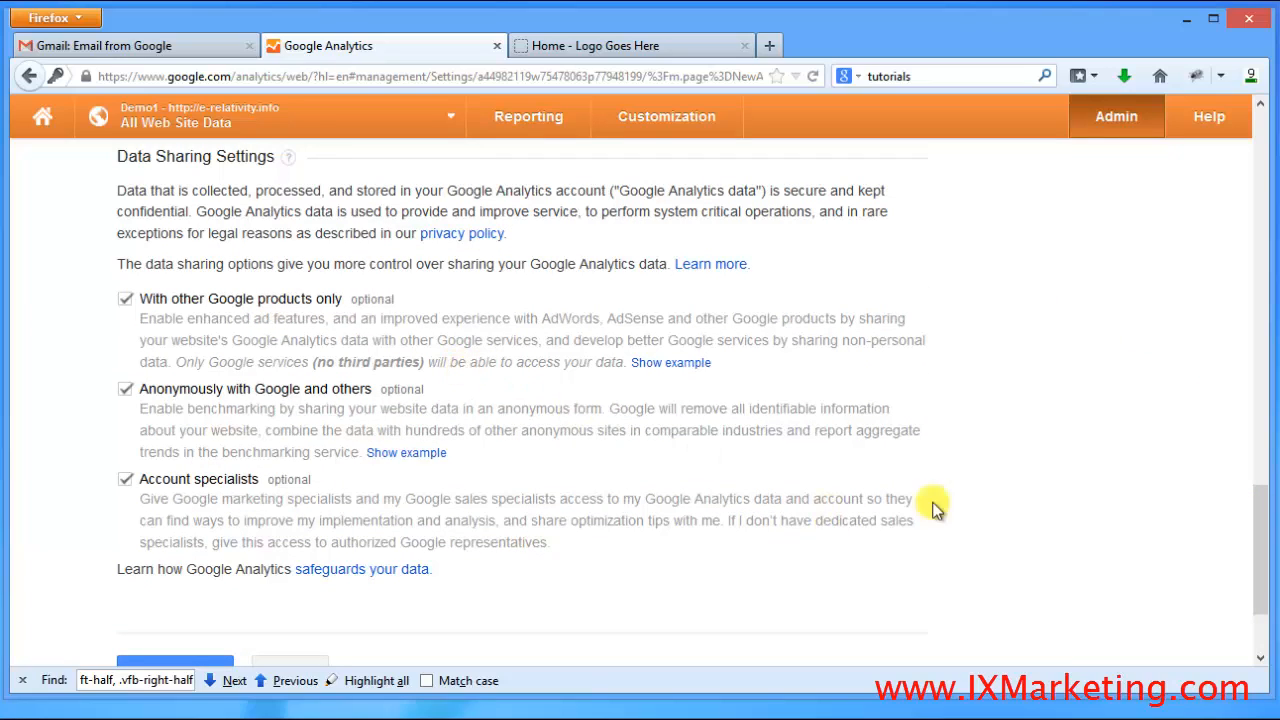
{"action": "left_click_drag", "start_coordinate": [1263, 508], "coordinate": [1263, 535]}
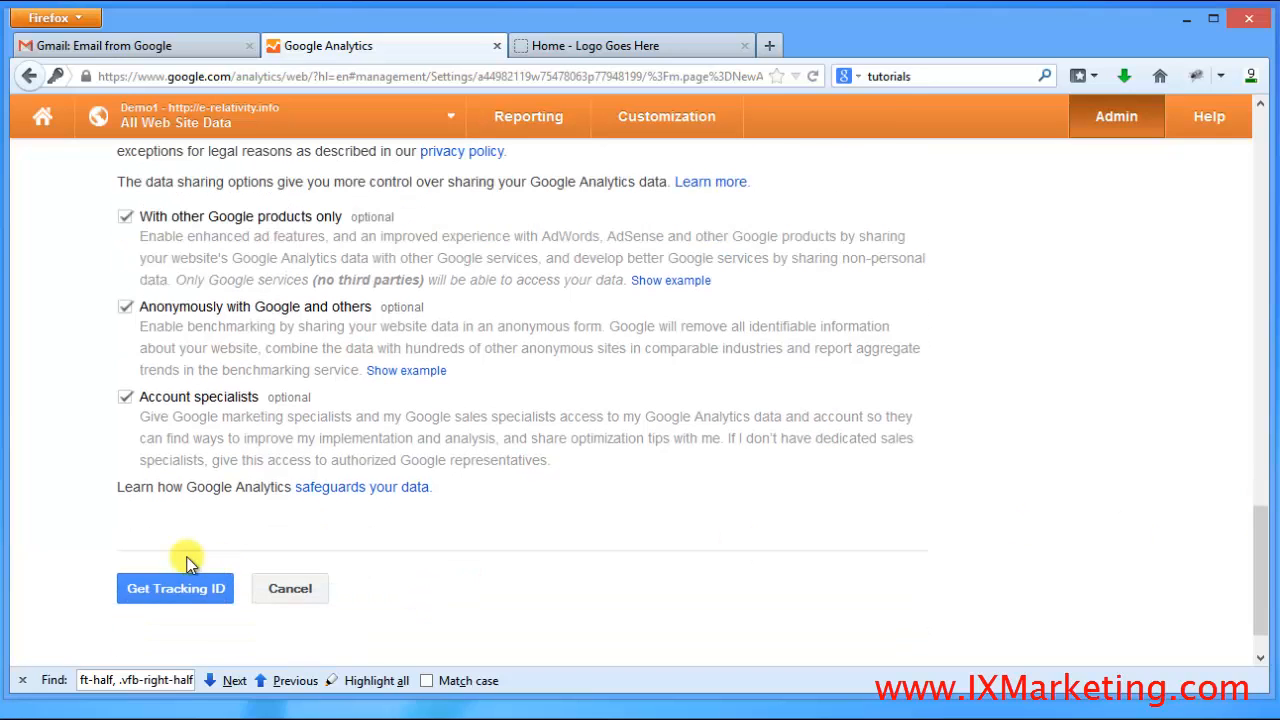
{"action": "left_click", "coordinate": [176, 598]}
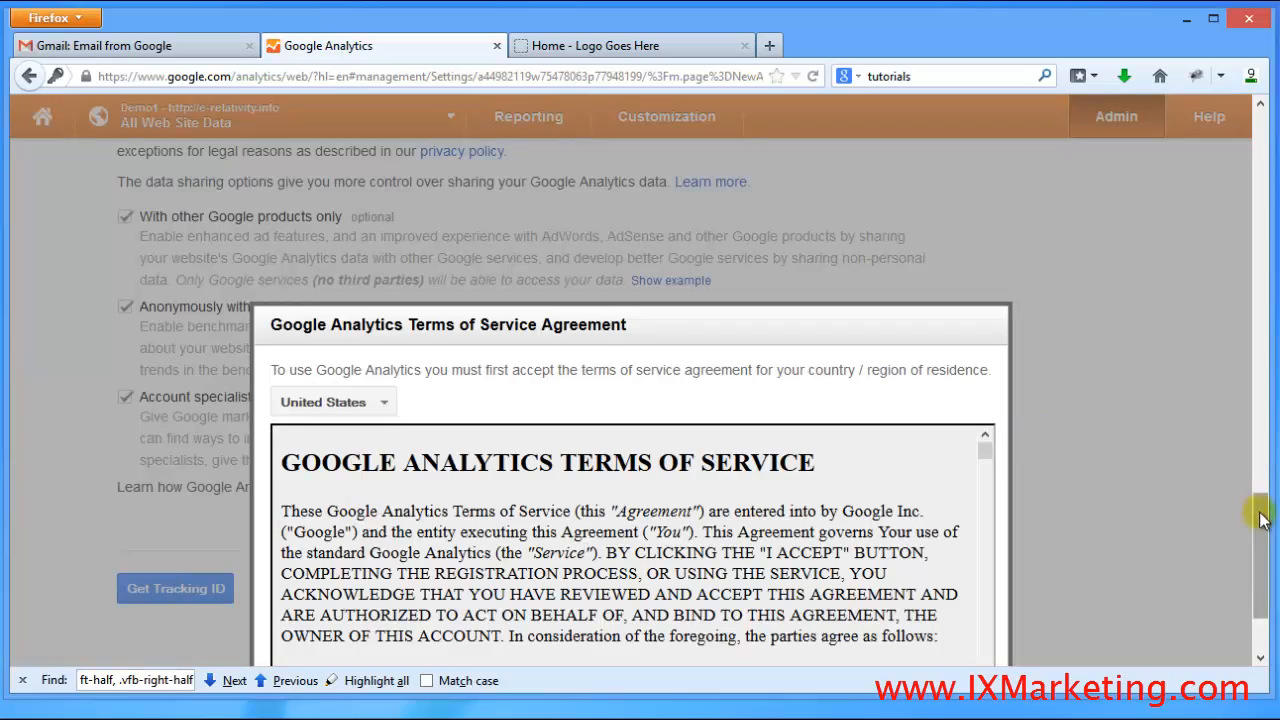
{"action": "scroll", "coordinate": [1257, 510], "scroll_direction": "down", "scroll_amount": 3}
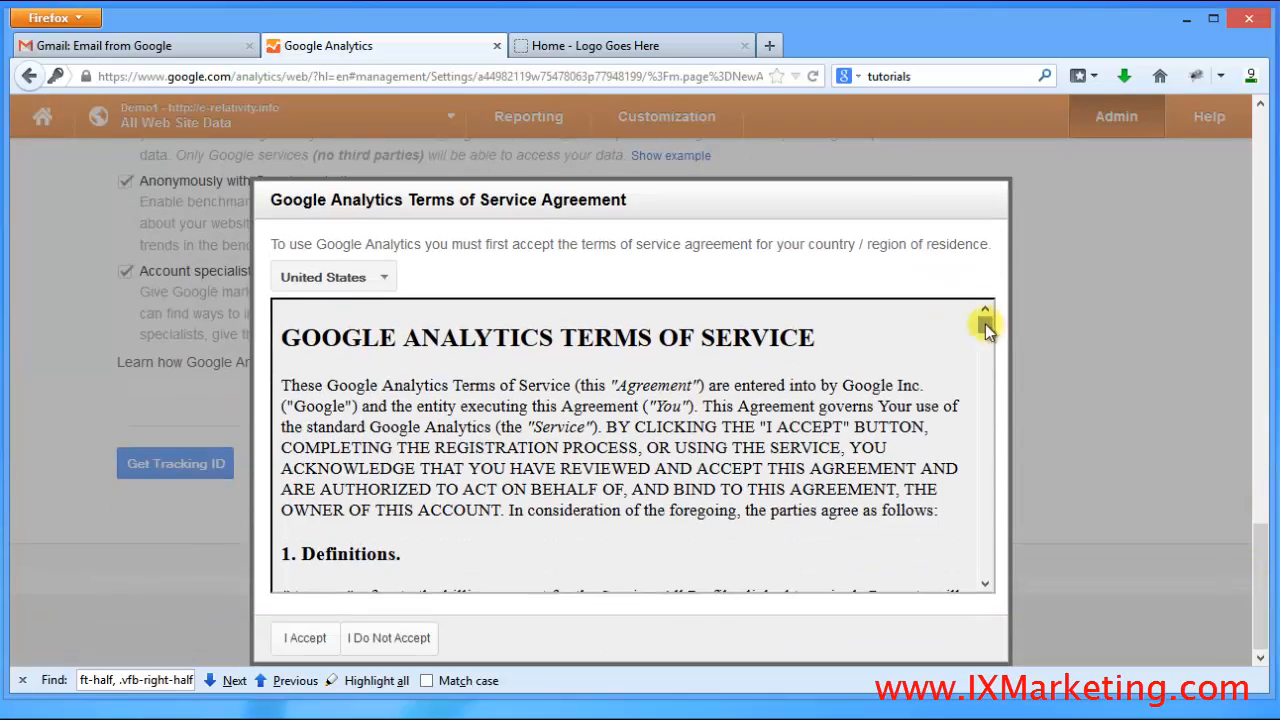
{"action": "left_click_drag", "start_coordinate": [985, 324], "coordinate": [973, 267]}
{"action": "left_click", "coordinate": [308, 638]}
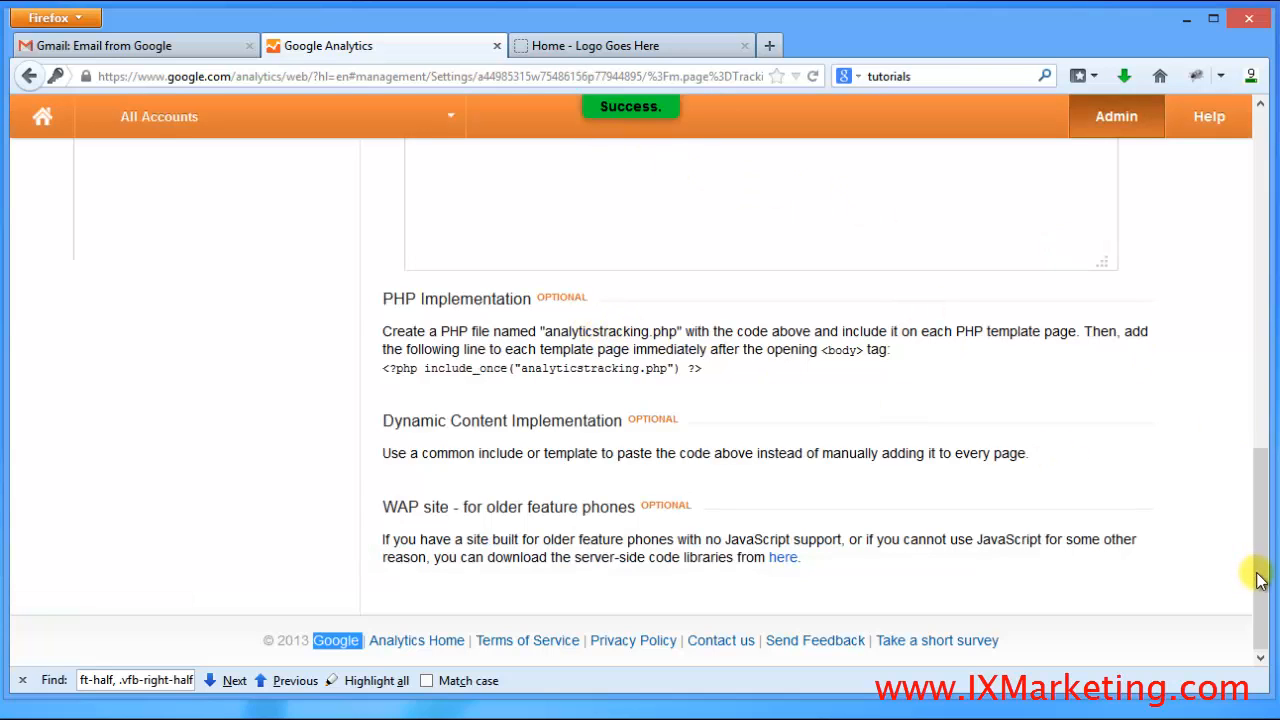
Find the tracking ID of the Demo site 2 property on the tracking code page and highlight it
{"action": "left_click_drag", "start_coordinate": [1262, 571], "coordinate": [1268, 270]}
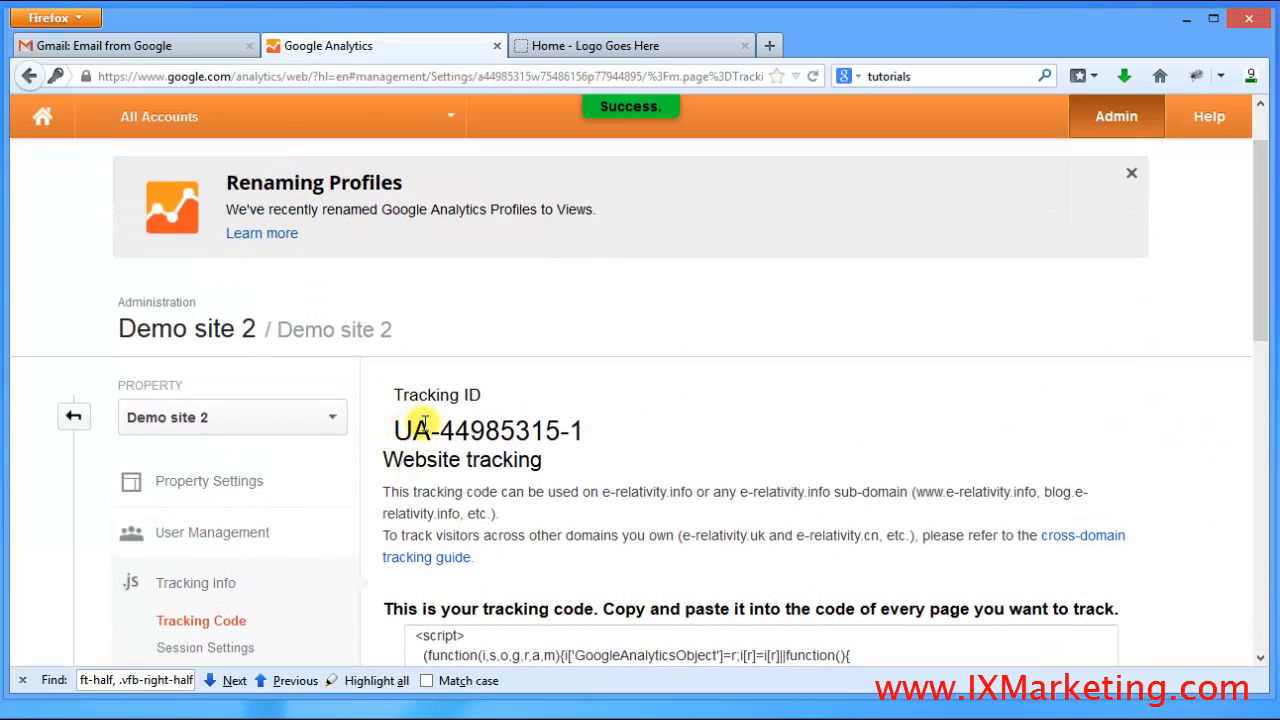
{"action": "left_click_drag", "start_coordinate": [619, 431], "coordinate": [470, 428]}
{"action": "left_click", "coordinate": [470, 426]}
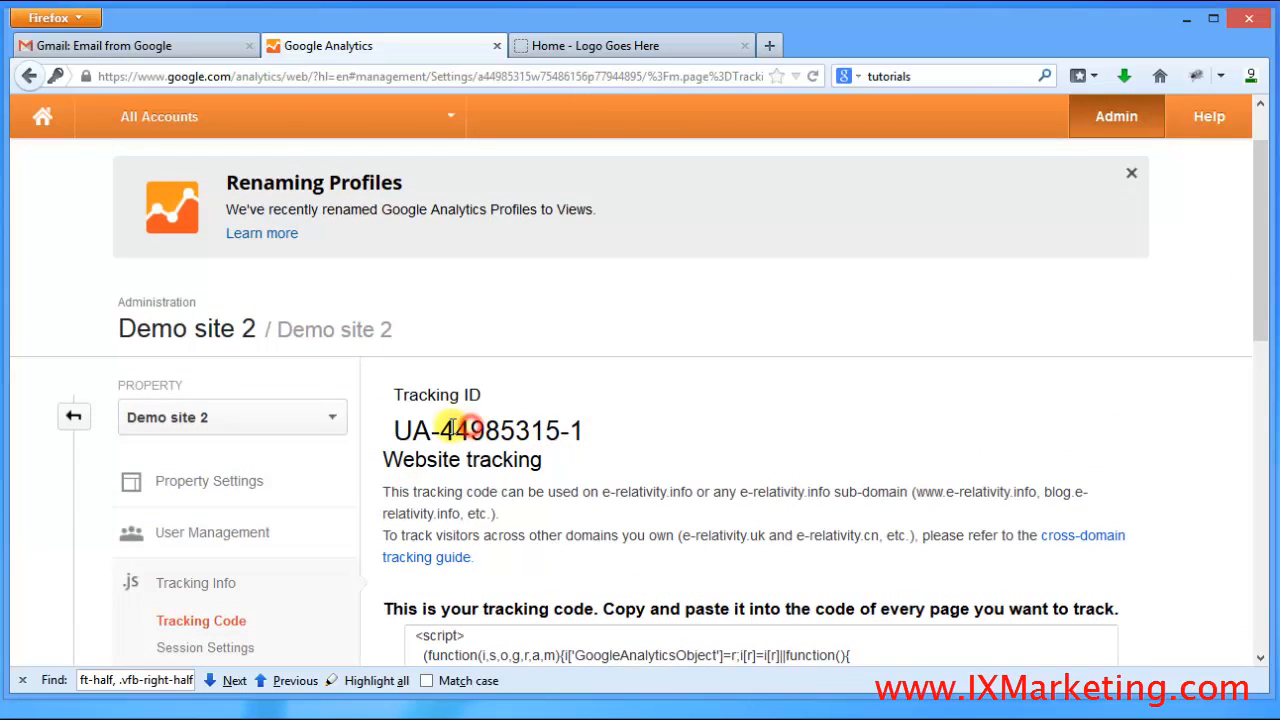
{"action": "left_click_drag", "start_coordinate": [392, 431], "coordinate": [587, 427]}
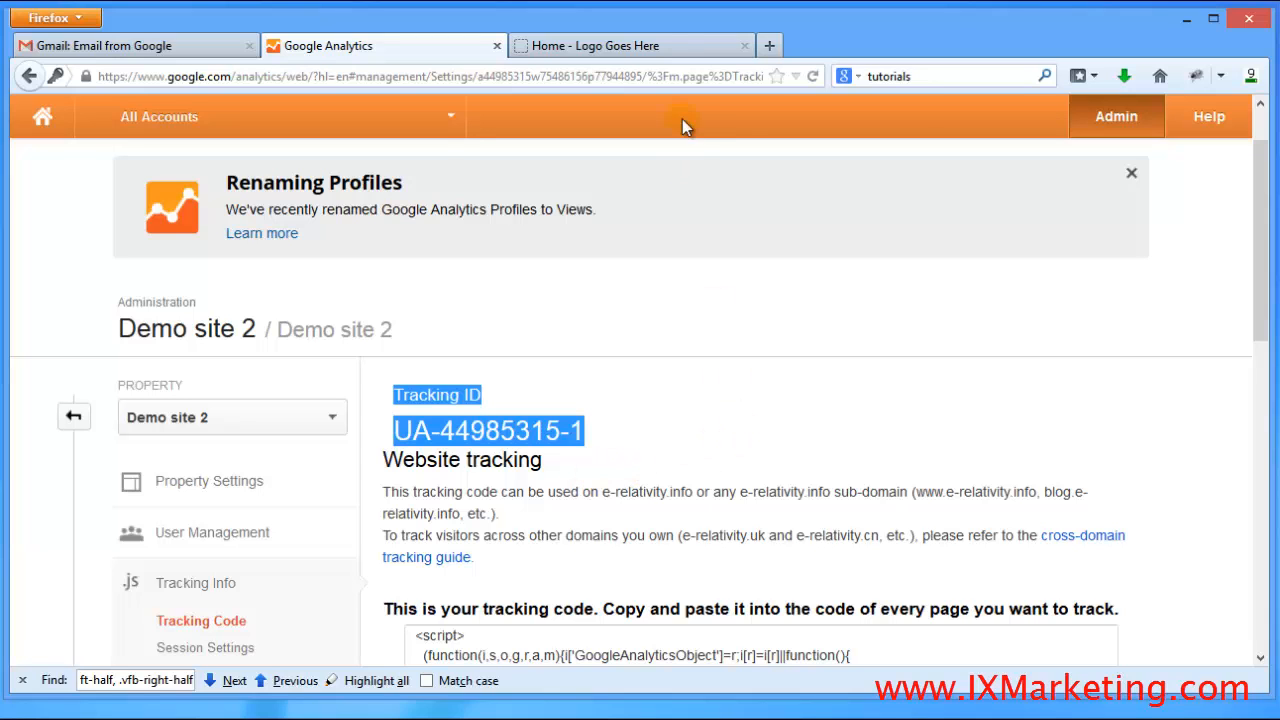
Switch to the demo website and open its WordPress login page at grander.e-relativity.info/wp-login.php
{"action": "left_click", "coordinate": [625, 48]}
{"action": "left_click", "coordinate": [102, 232]}
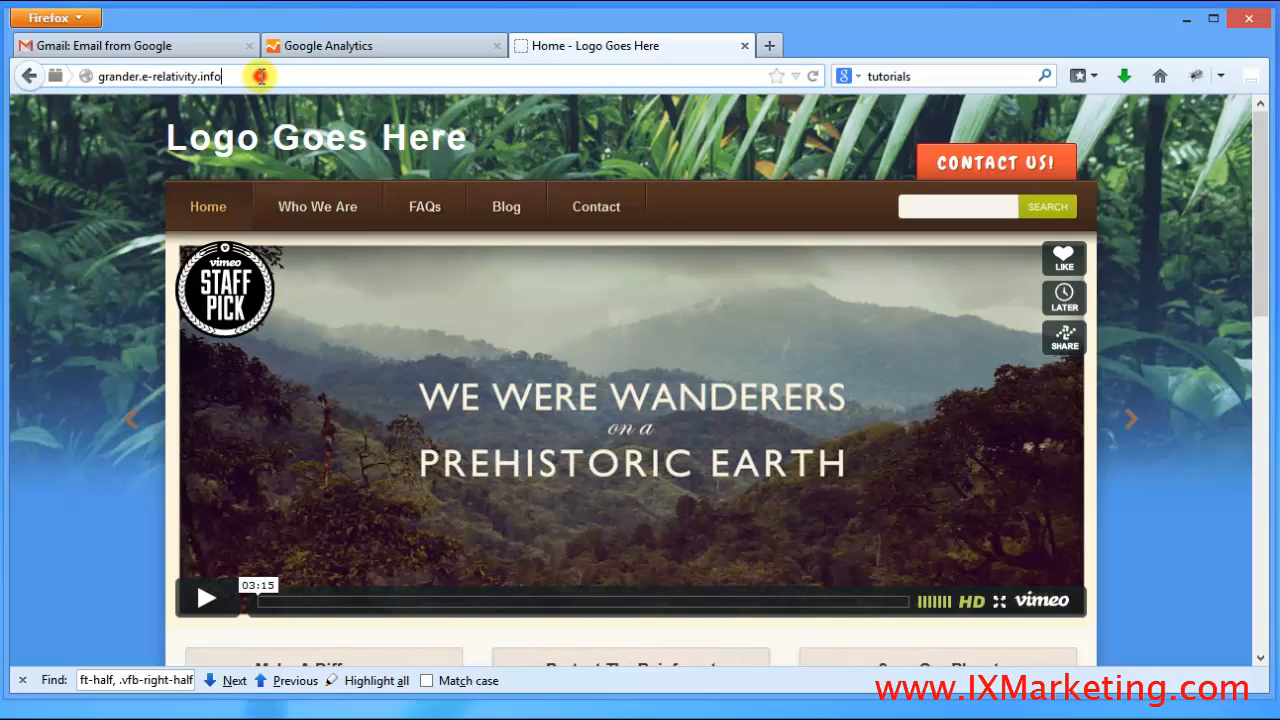
{"action": "left_click", "coordinate": [252, 76]}
{"action": "double_click", "coordinate": [250, 77]}
{"action": "left_click", "coordinate": [250, 77]}
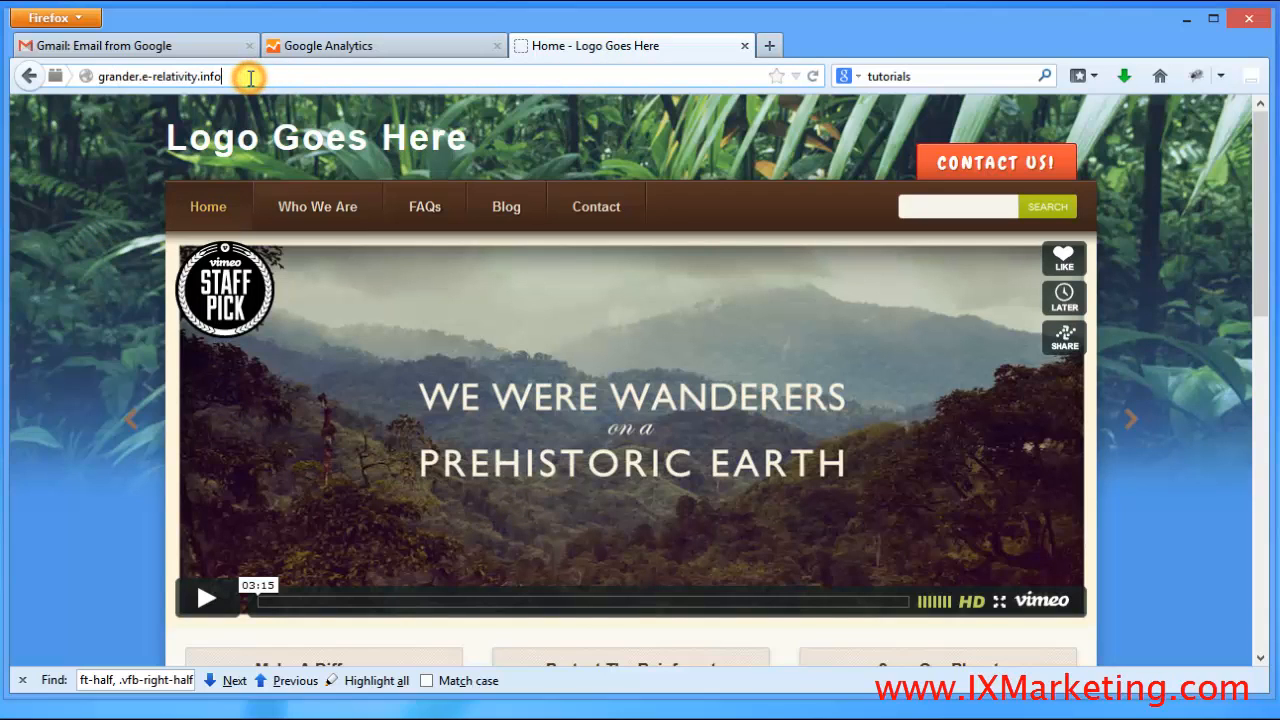
{"action": "key", "text": "Down"}
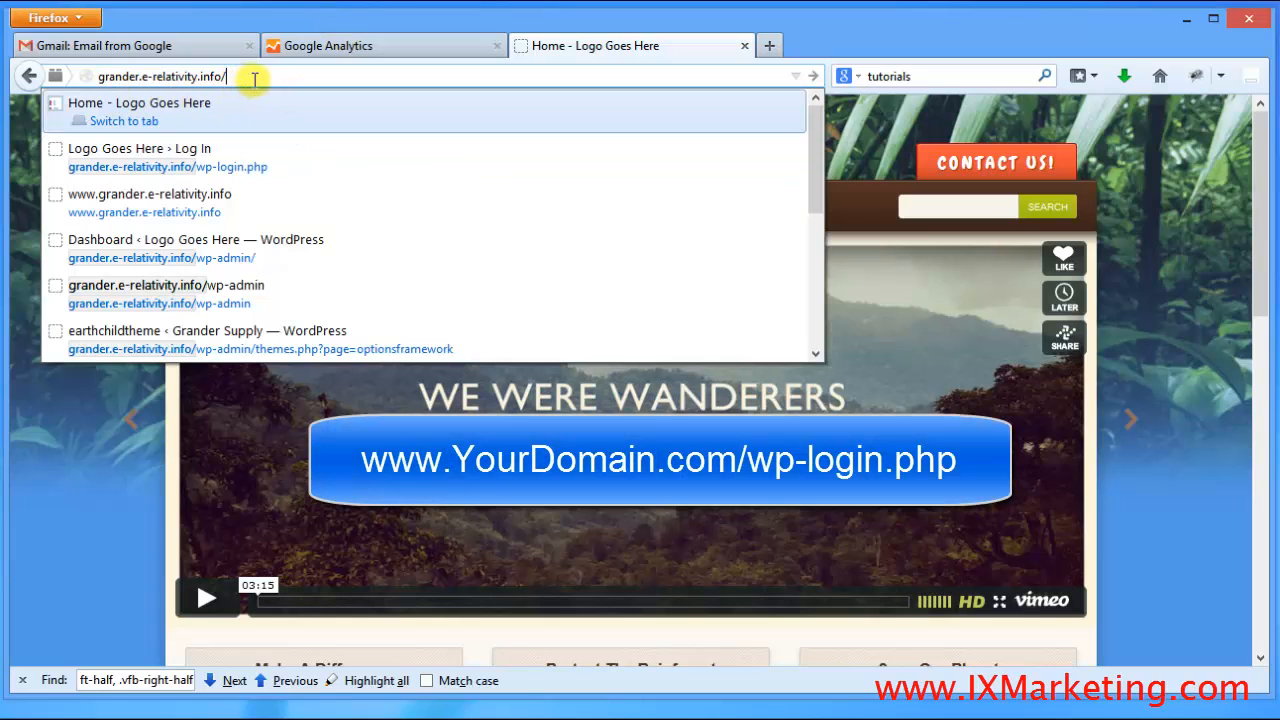
{"action": "type", "text": "wp-log"}
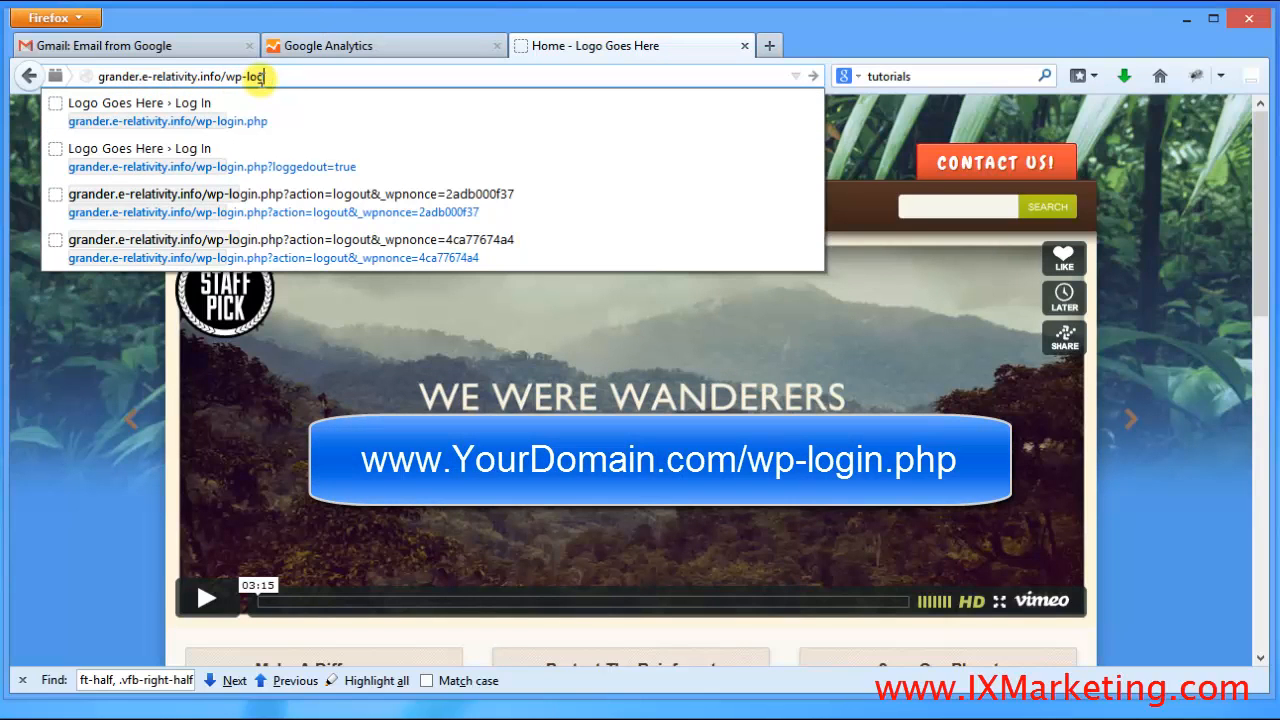
{"action": "type", "text": "in.php"}
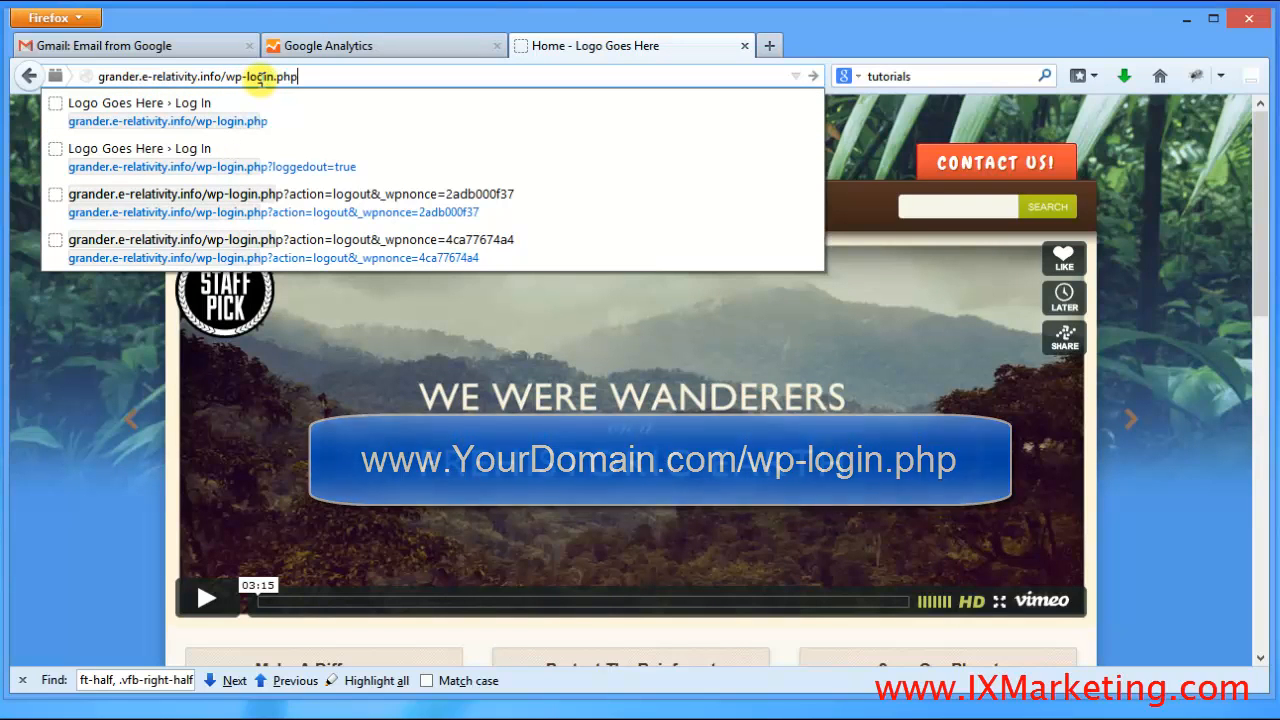
{"action": "key", "text": "Return"}
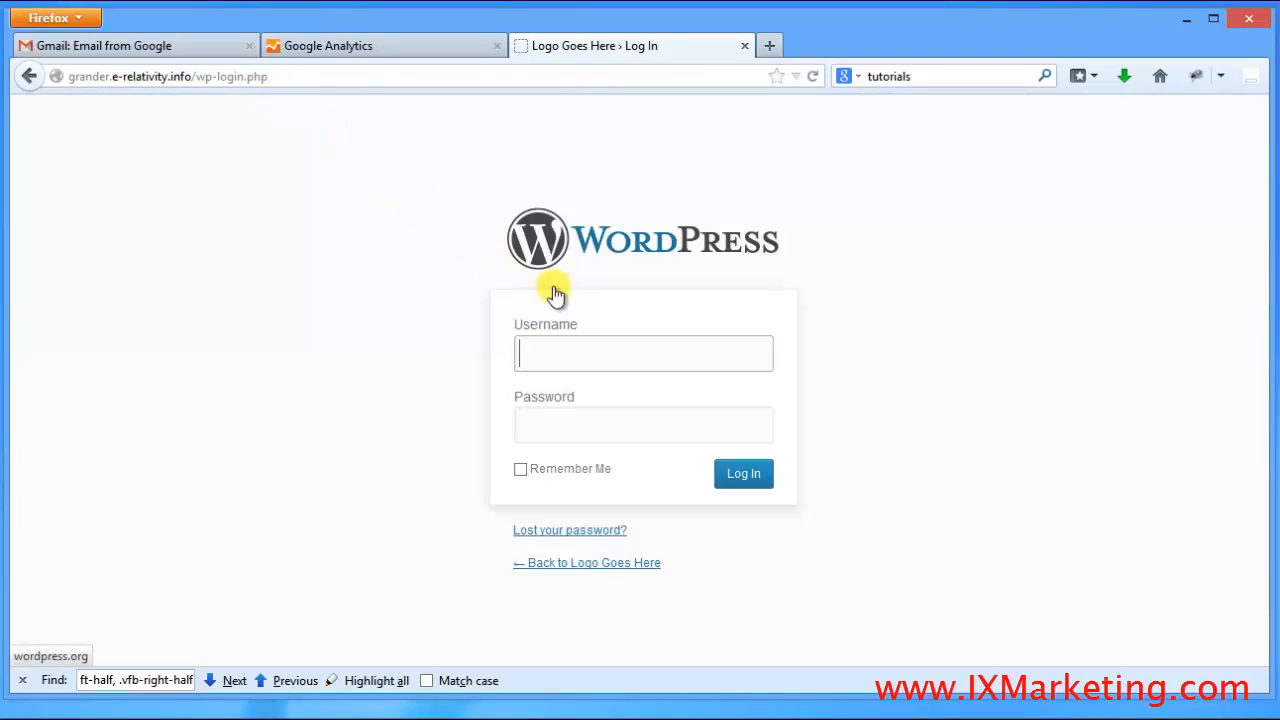
Log in to WordPress as demoadmin with the account password and dismiss the offer to remember the password
{"action": "left_click", "coordinate": [553, 351]}
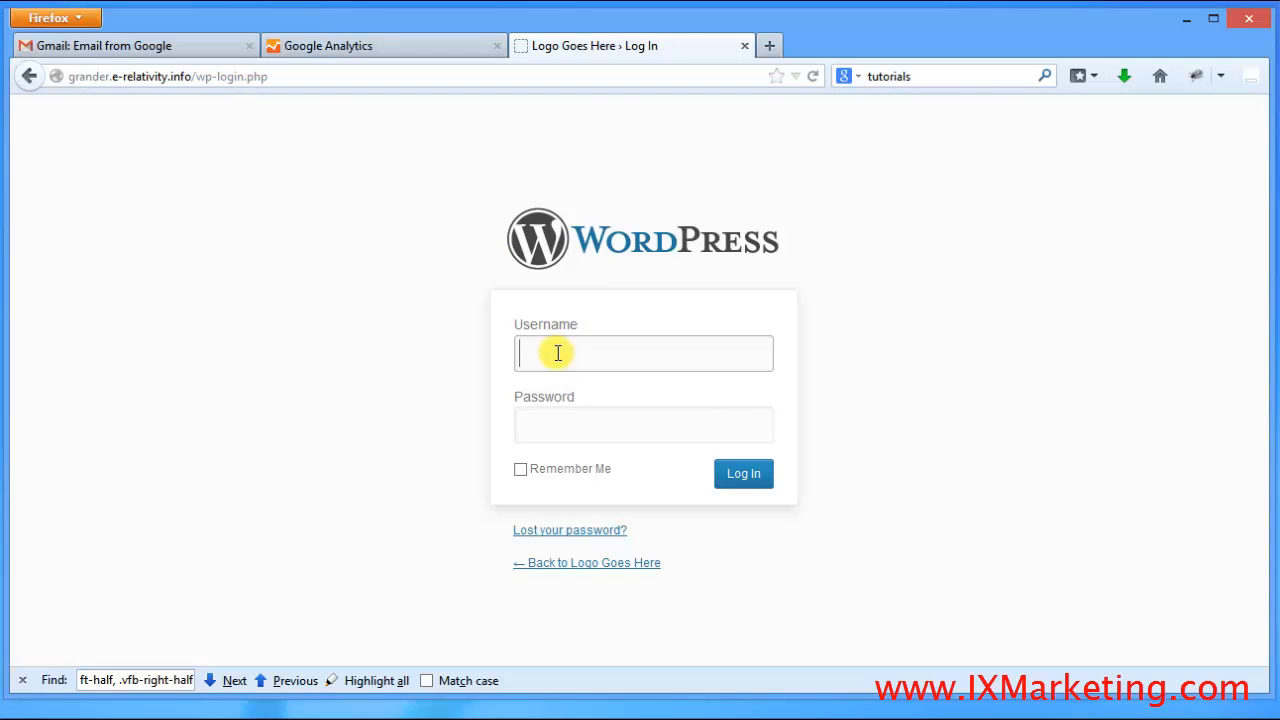
{"action": "left_click", "coordinate": [556, 352]}
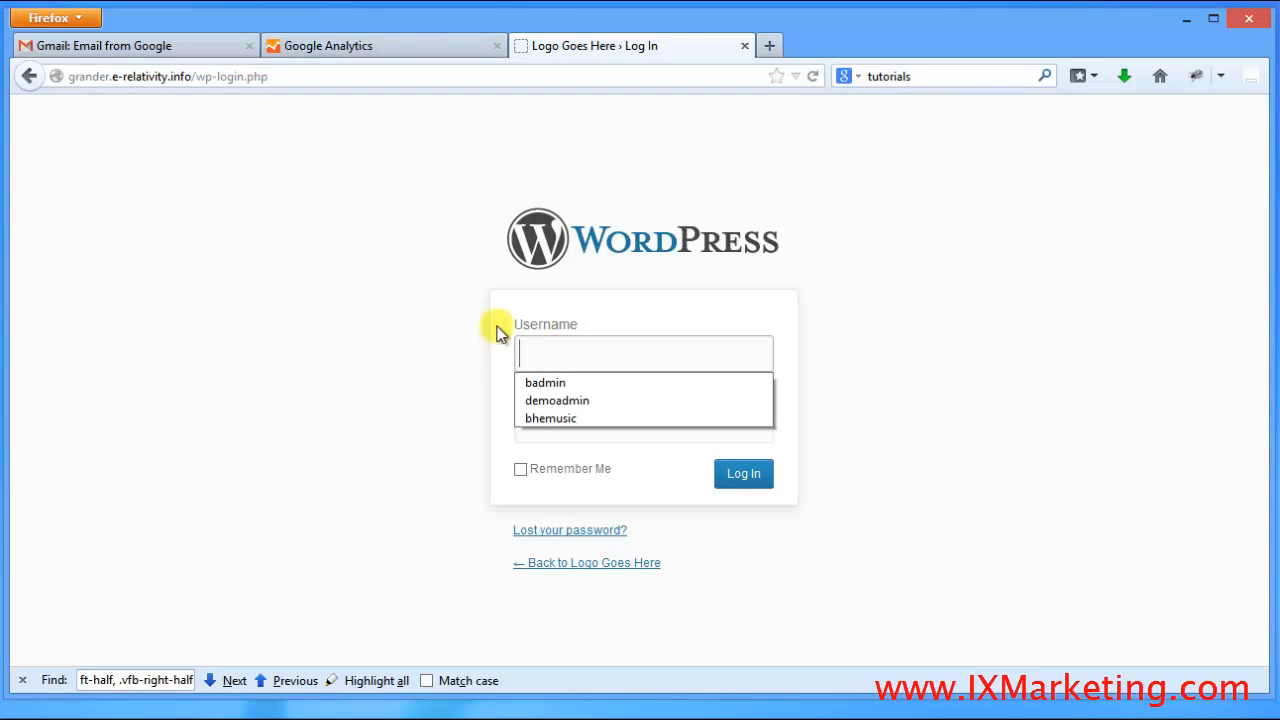
{"action": "left_click", "coordinate": [630, 400]}
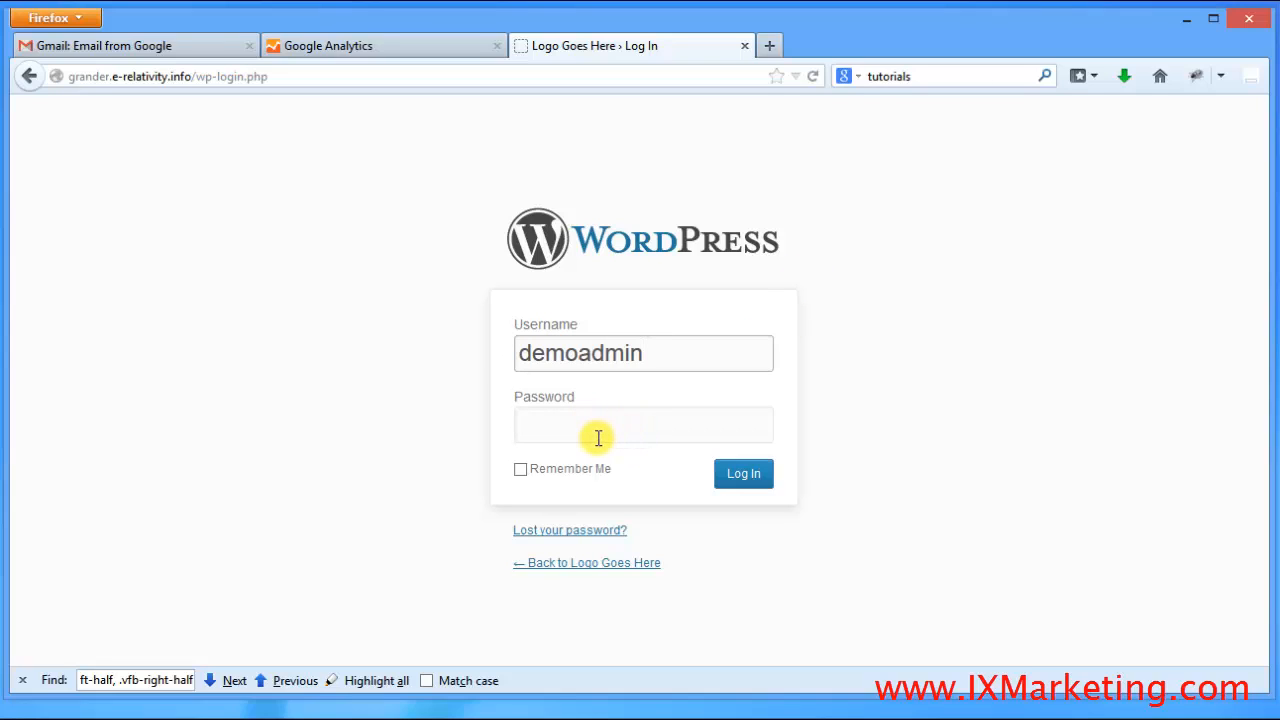
{"action": "left_click", "coordinate": [597, 435]}
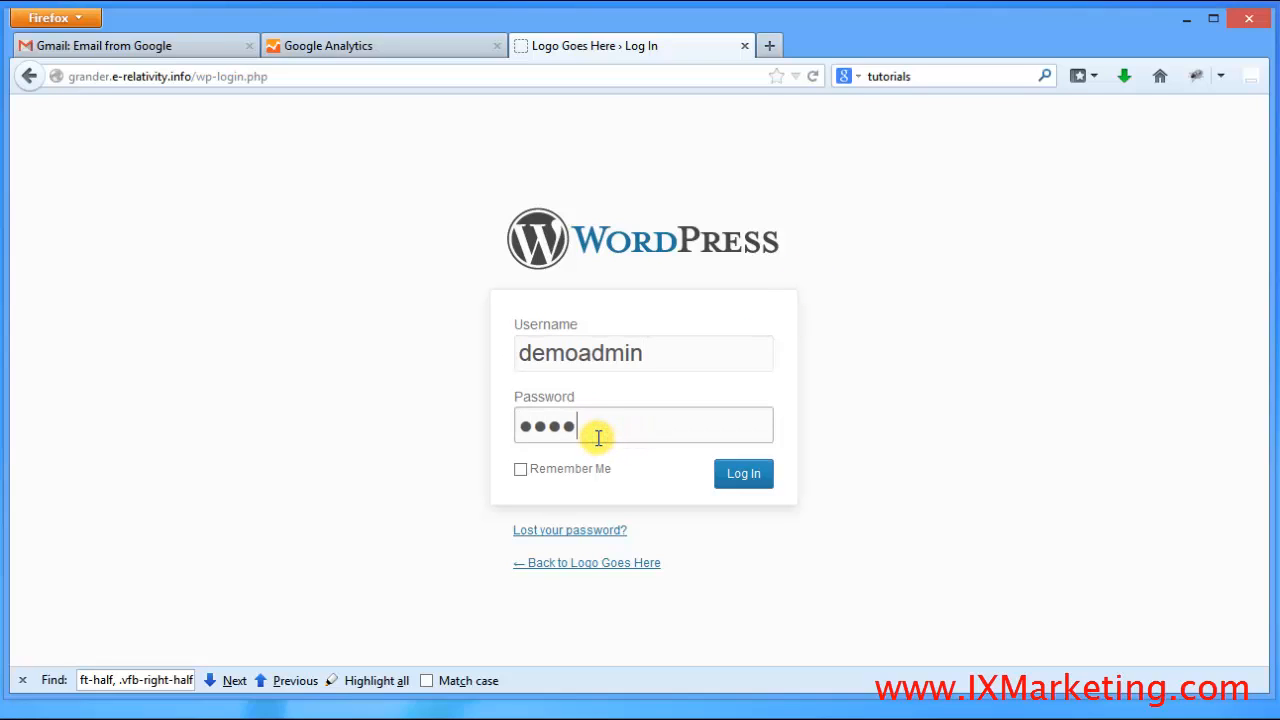
{"action": "type", "text": "••••••••••••"}
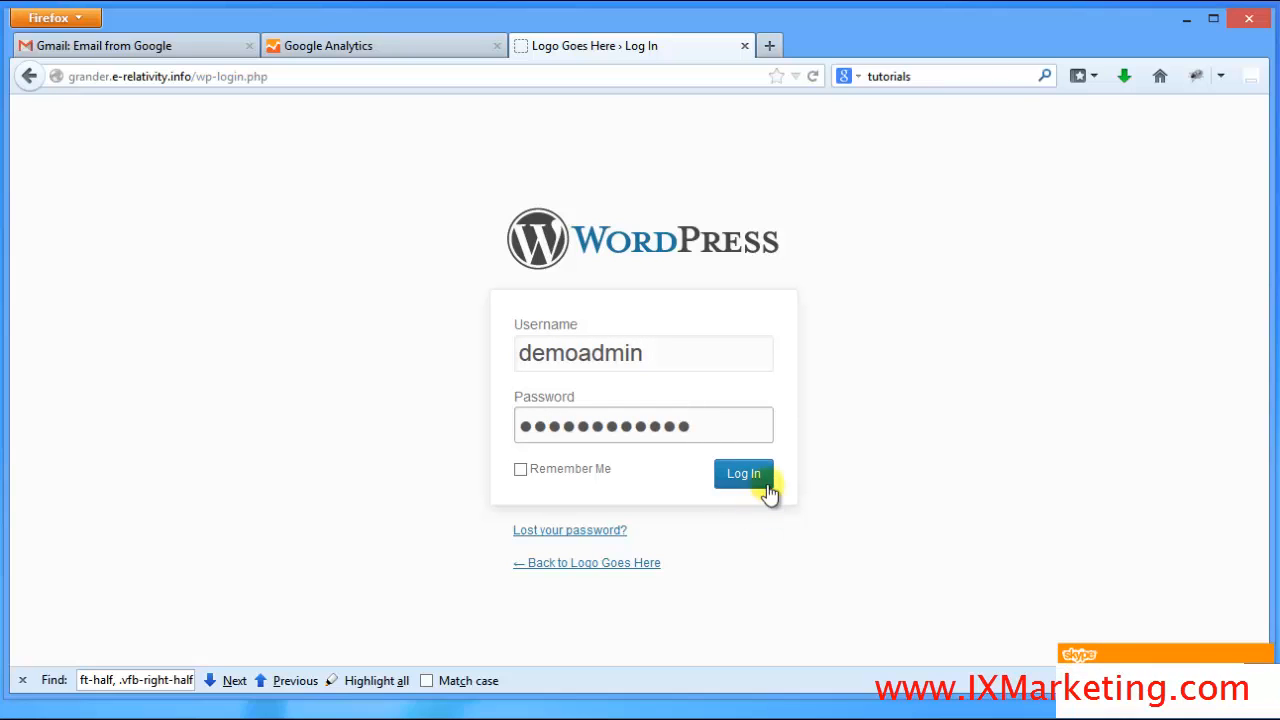
{"action": "left_click", "coordinate": [748, 476]}
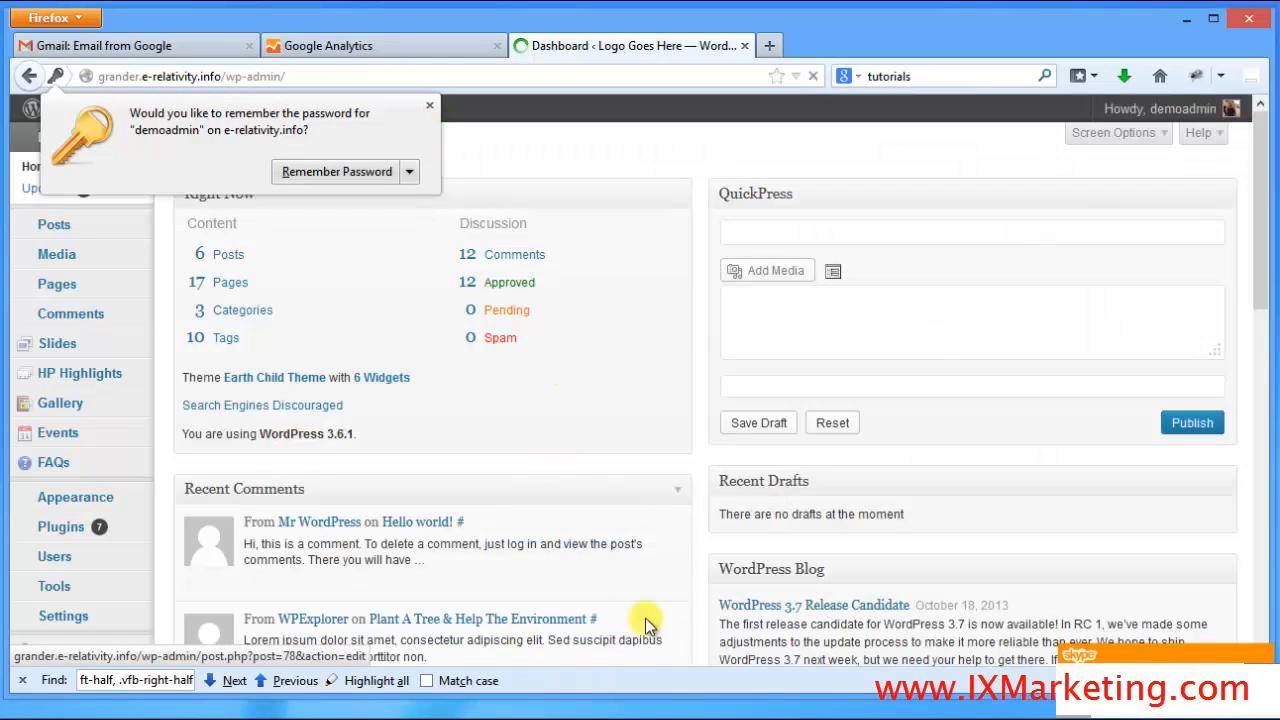
{"action": "left_click", "coordinate": [430, 106]}
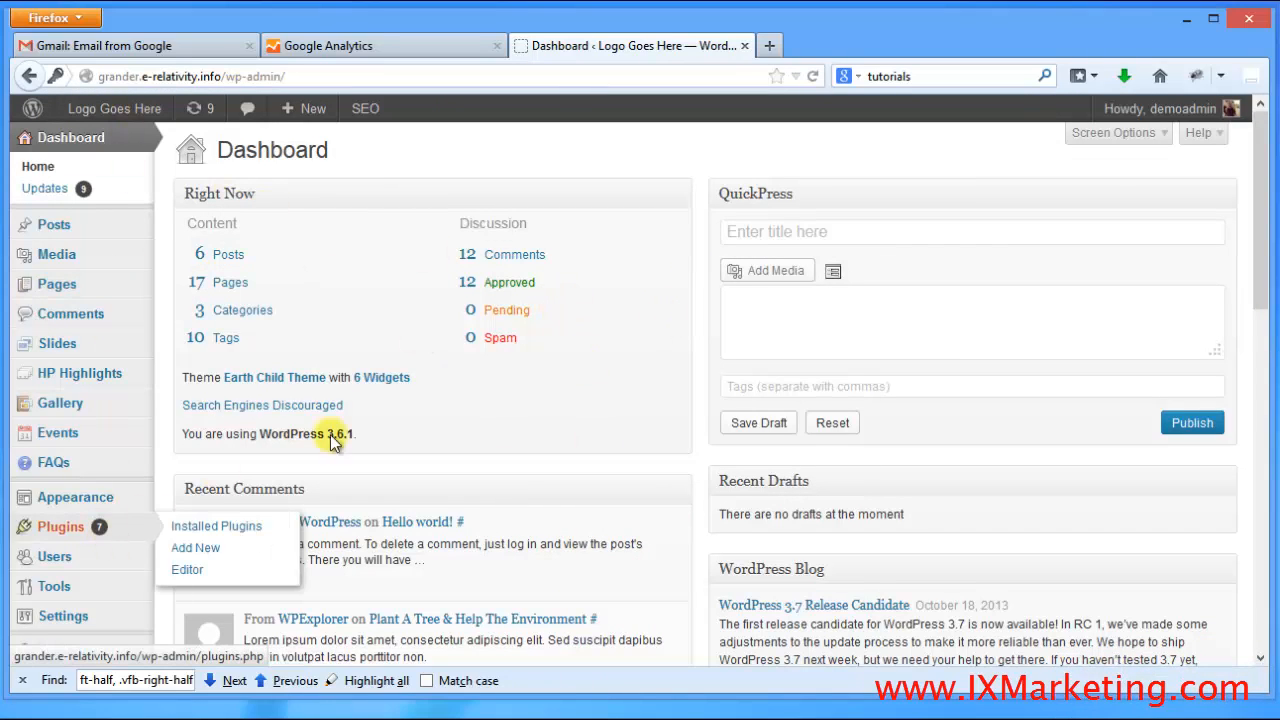
{"action": "left_click_drag", "start_coordinate": [1266, 200], "coordinate": [1254, 171]}
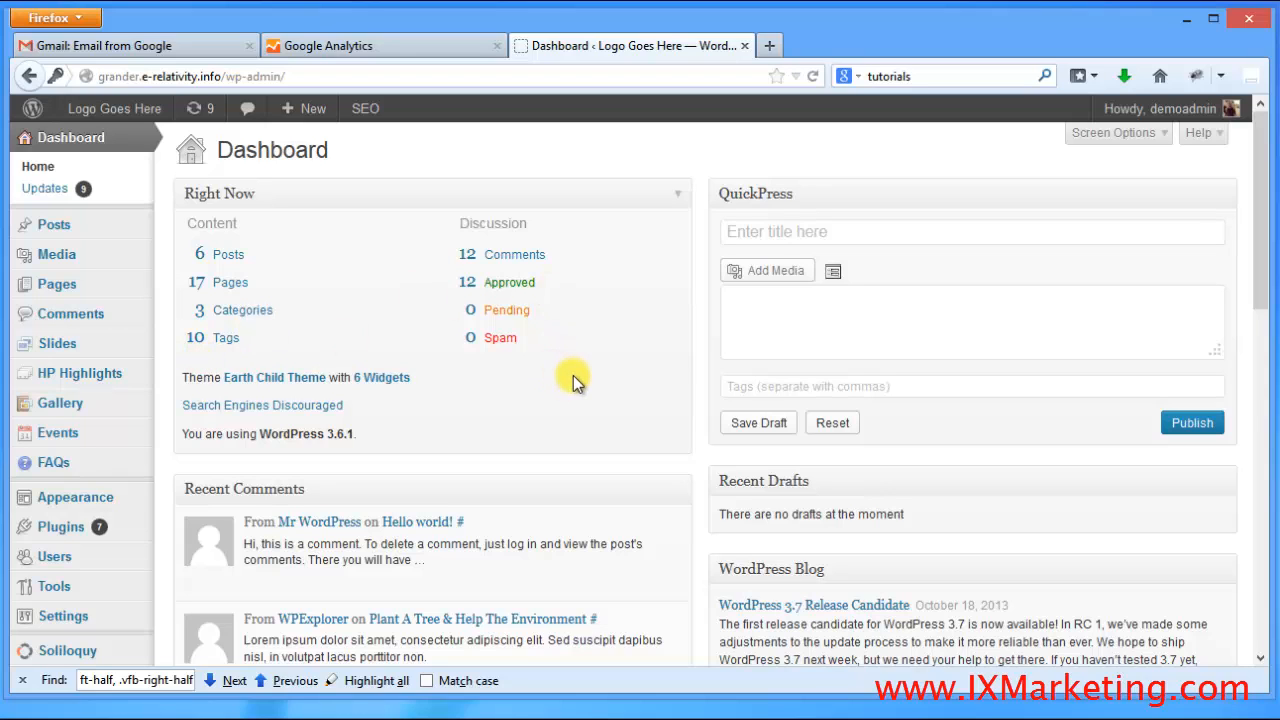
Return to Google Analytics and select the whole tracking code script of the Demo site 2 property
{"action": "left_click", "coordinate": [338, 42]}
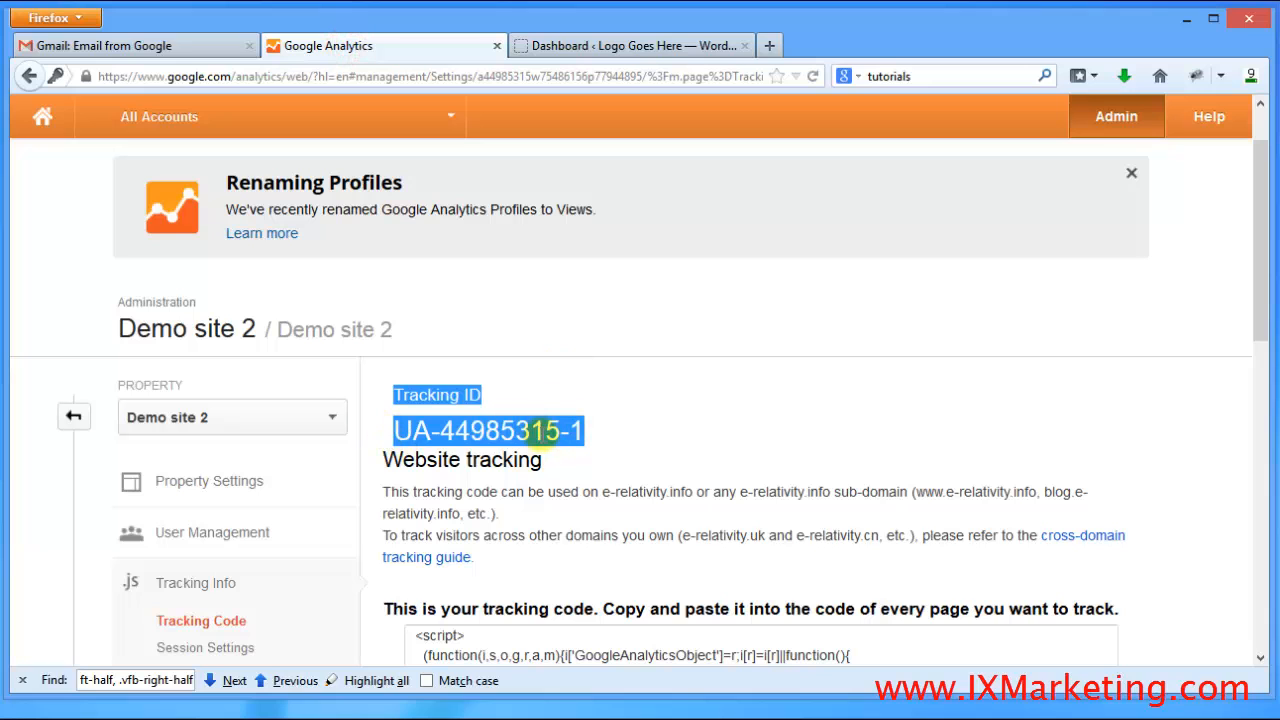
{"action": "left_click_drag", "start_coordinate": [1260, 248], "coordinate": [1258, 383]}
{"action": "left_click", "coordinate": [579, 518]}
{"action": "key", "text": "ctrl+a"}
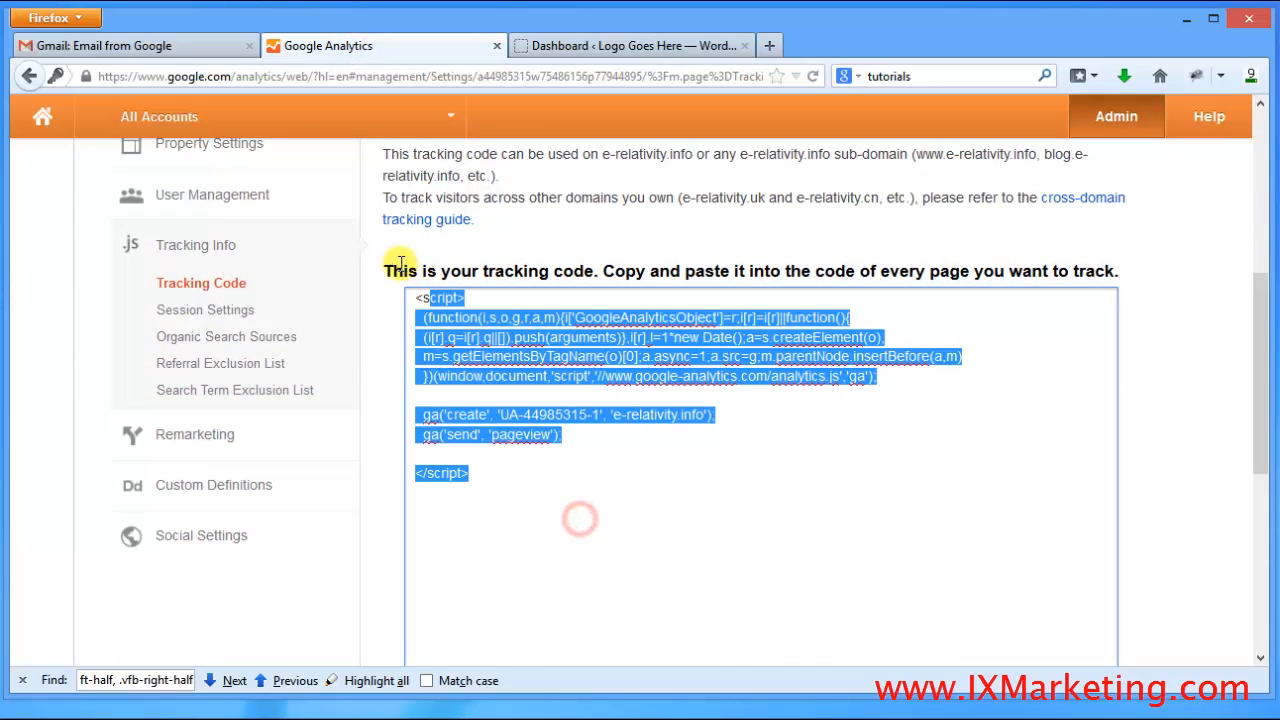
Switch back to the WordPress dashboard and open the page for adding new plugins
{"action": "left_click", "coordinate": [630, 50]}
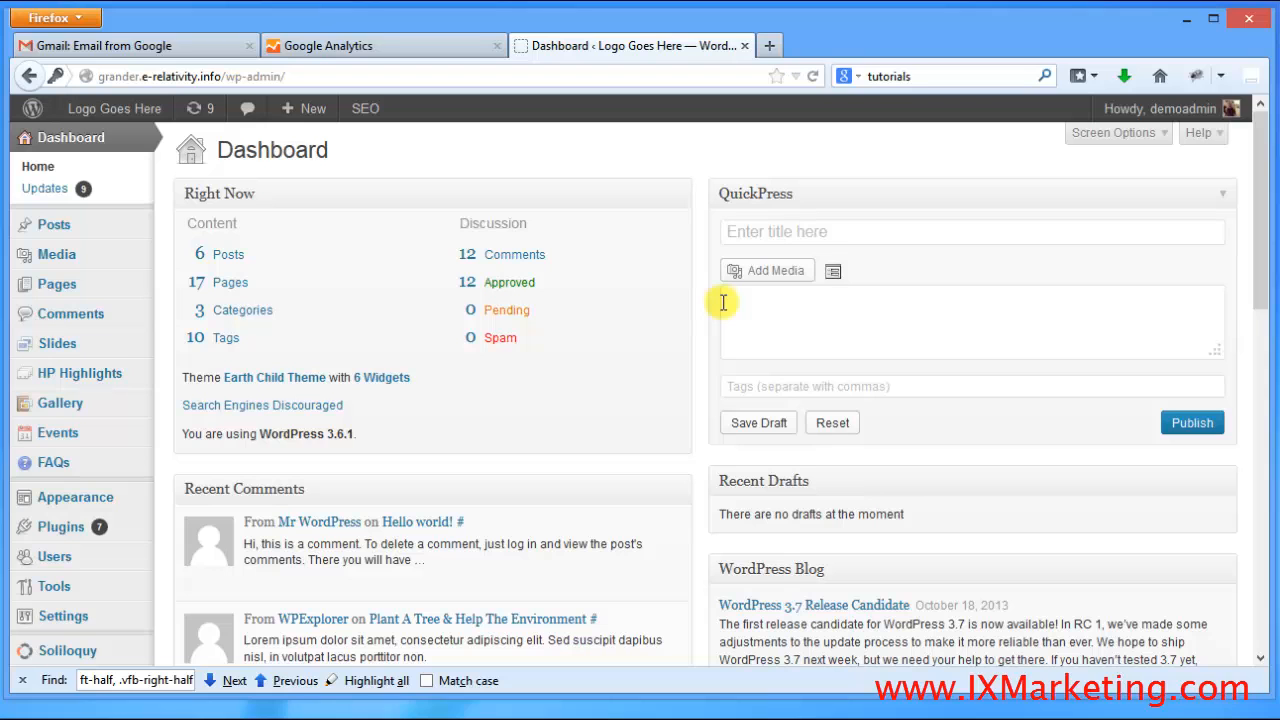
{"action": "left_click", "coordinate": [1257, 215]}
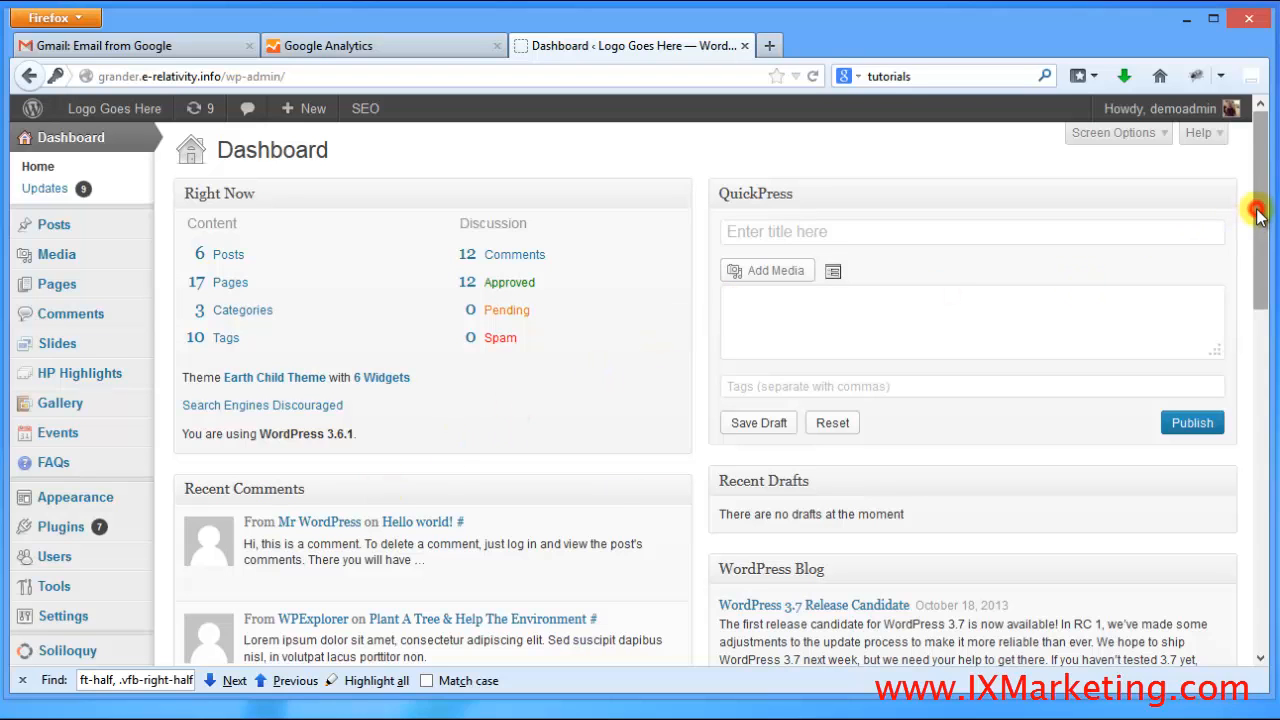
{"action": "left_click_drag", "start_coordinate": [1257, 215], "coordinate": [1253, 277]}
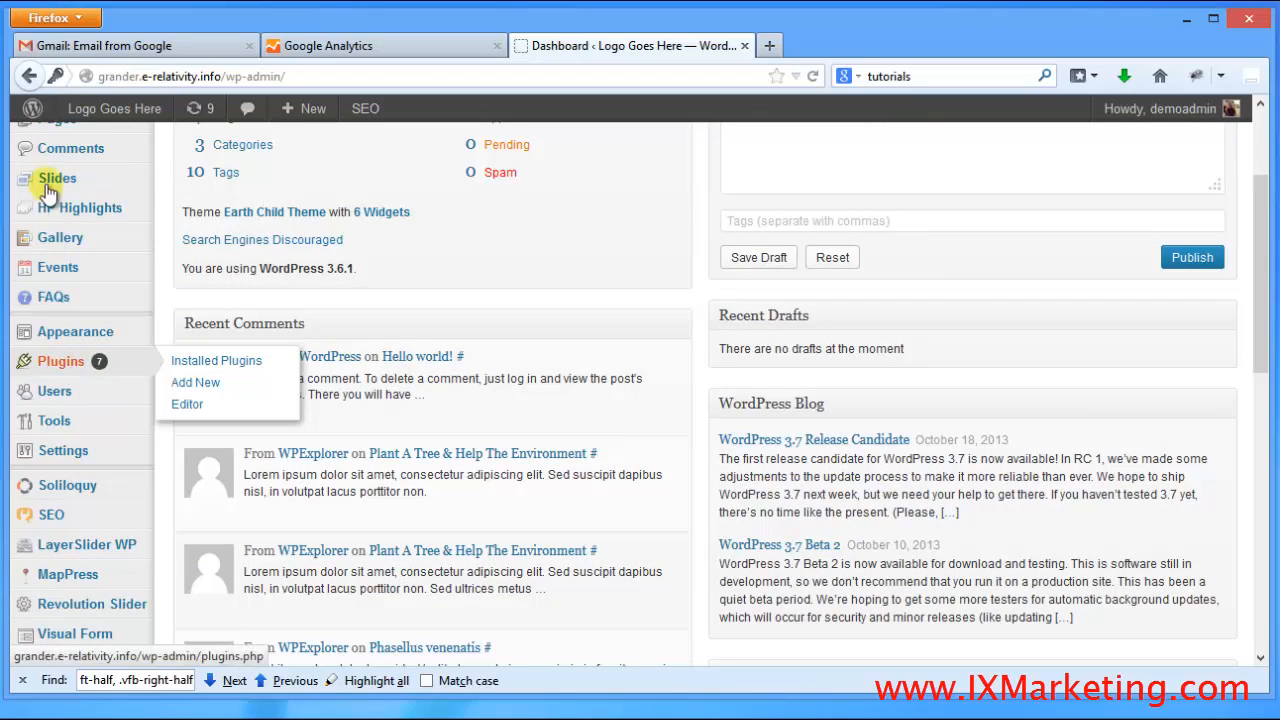
{"action": "mouse_move", "coordinate": [72, 378]}
{"action": "left_click", "coordinate": [222, 389]}
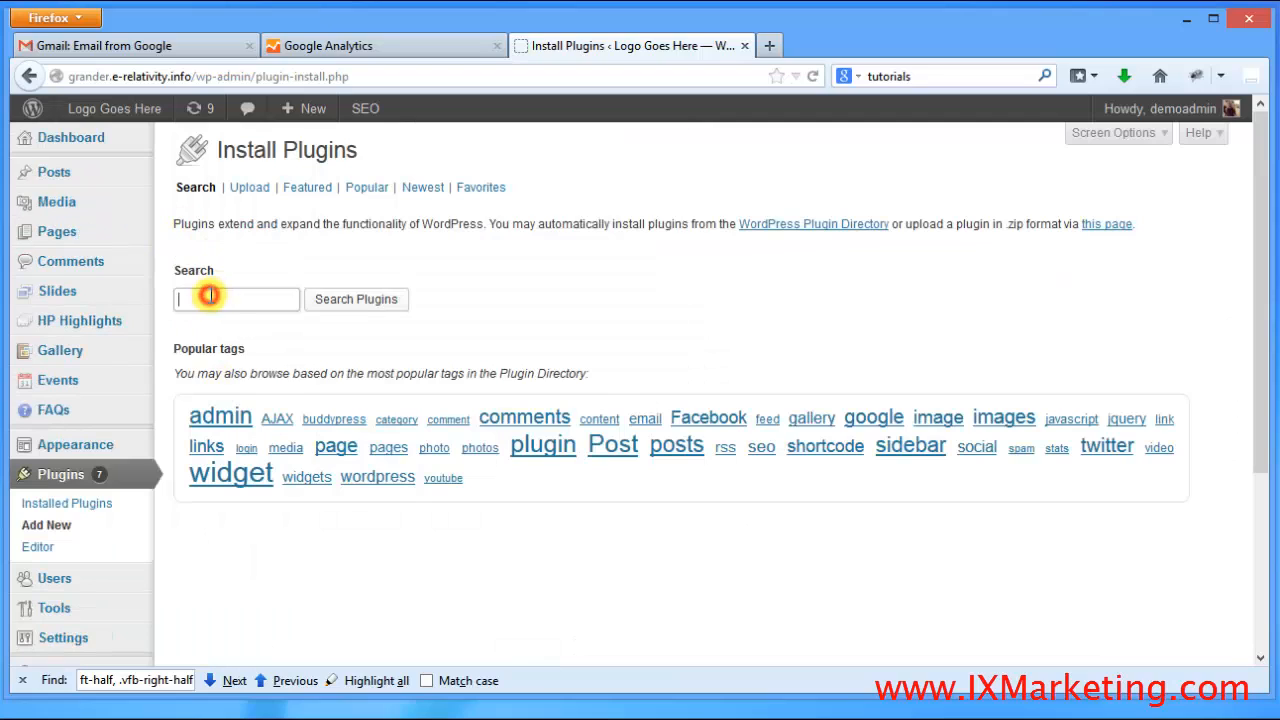
Search the plugin directory for "google analytics for wordpress"
{"action": "left_click", "coordinate": [209, 295]}
{"action": "type", "text": "goog"}
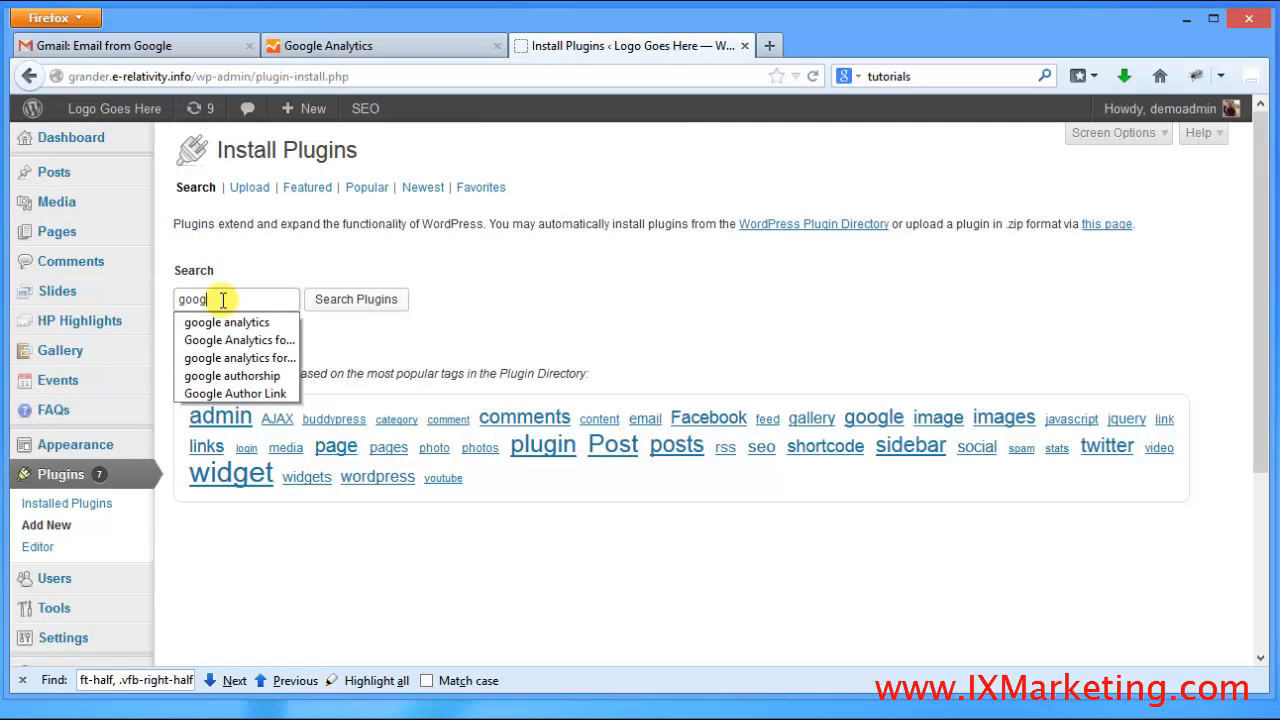
{"action": "type", "text": "le analy"}
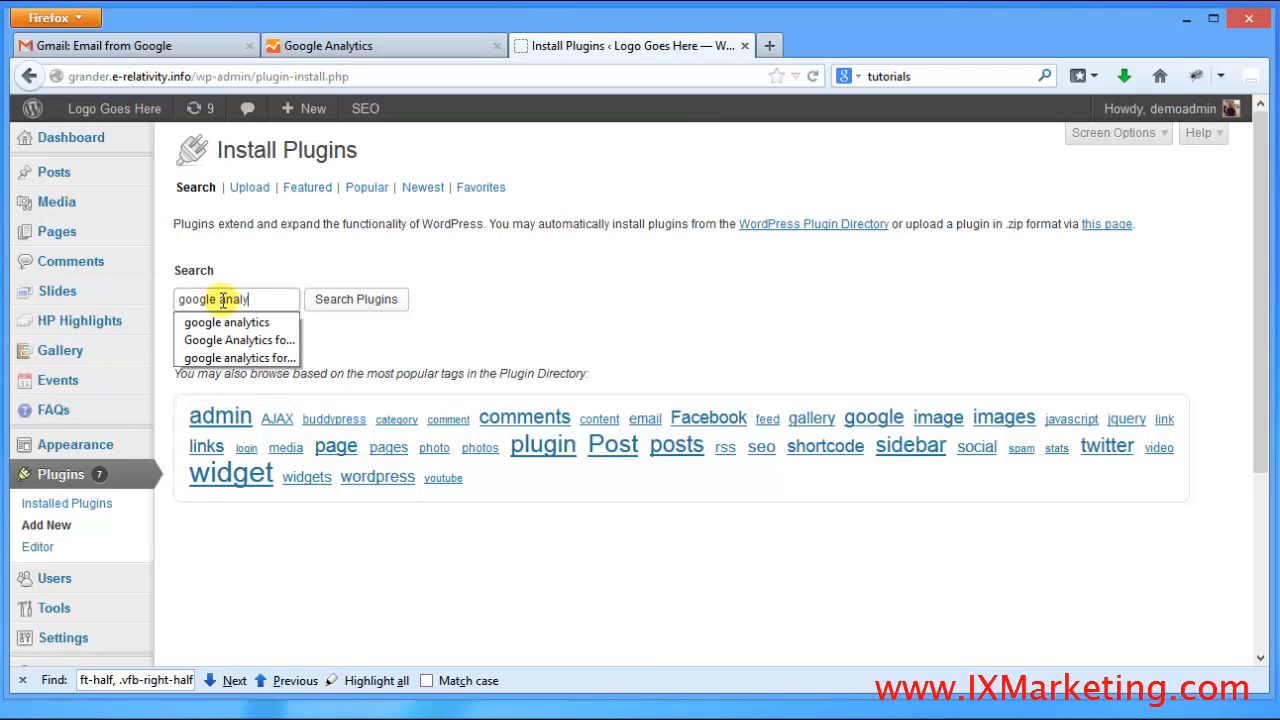
{"action": "type", "text": "tics for w"}
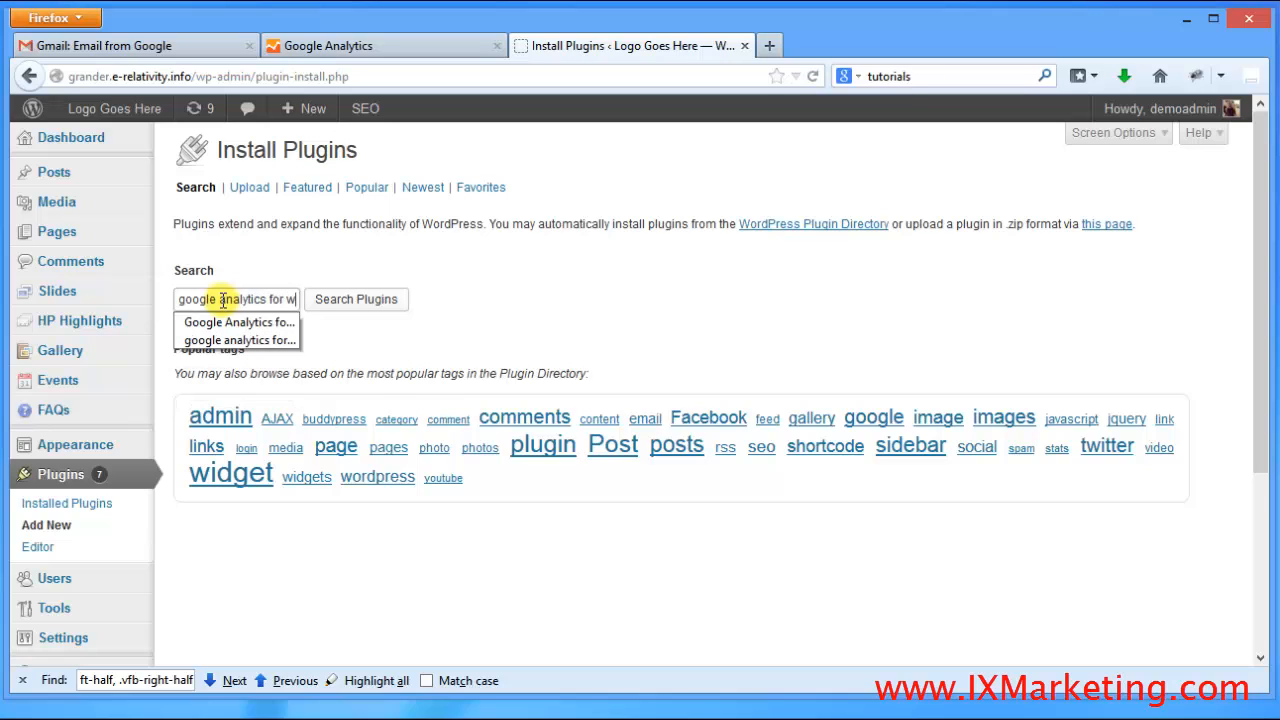
{"action": "type", "text": "ordpress"}
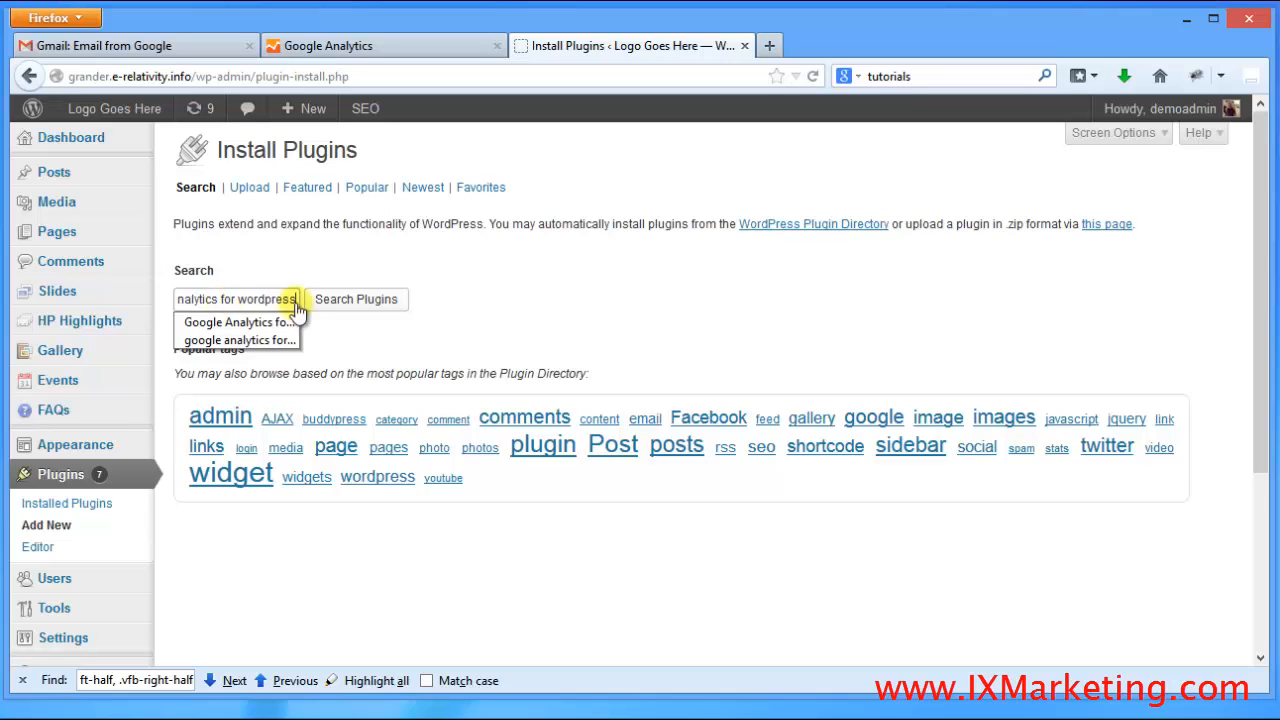
{"action": "left_click", "coordinate": [355, 302]}
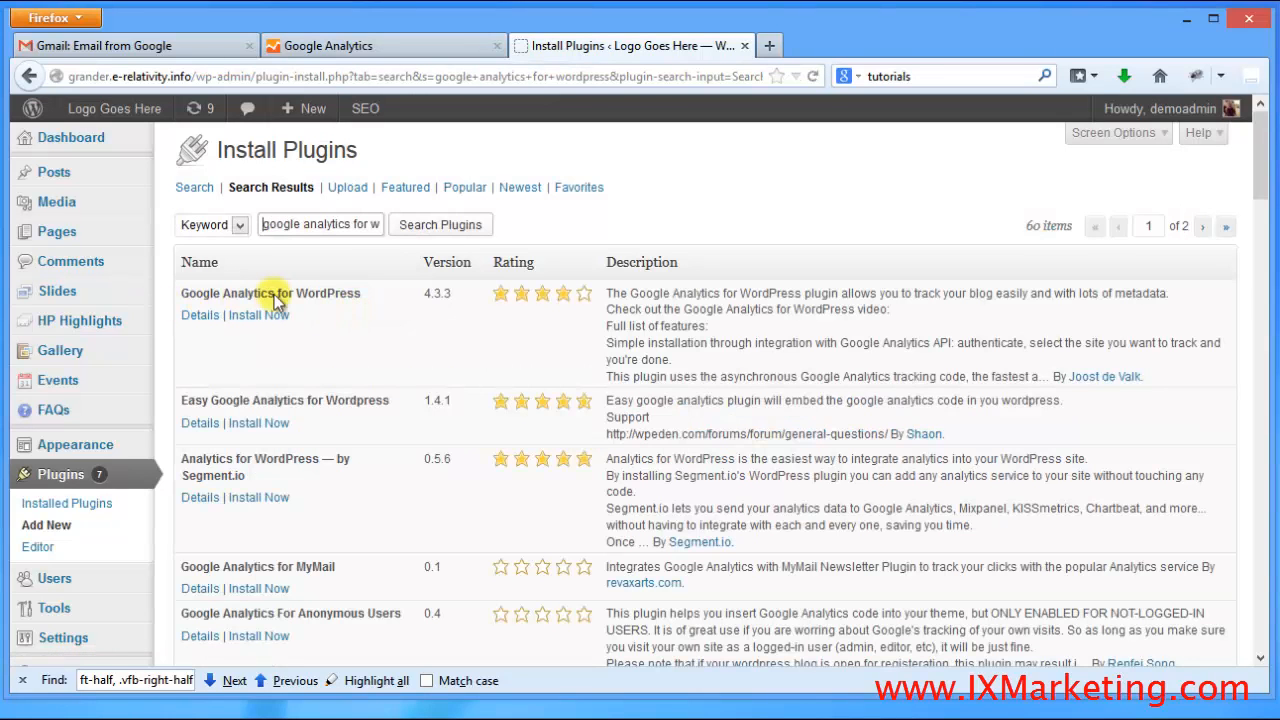
Install the Google Analytics for WordPress plugin from the search results and activate it
{"action": "left_click", "coordinate": [268, 316]}
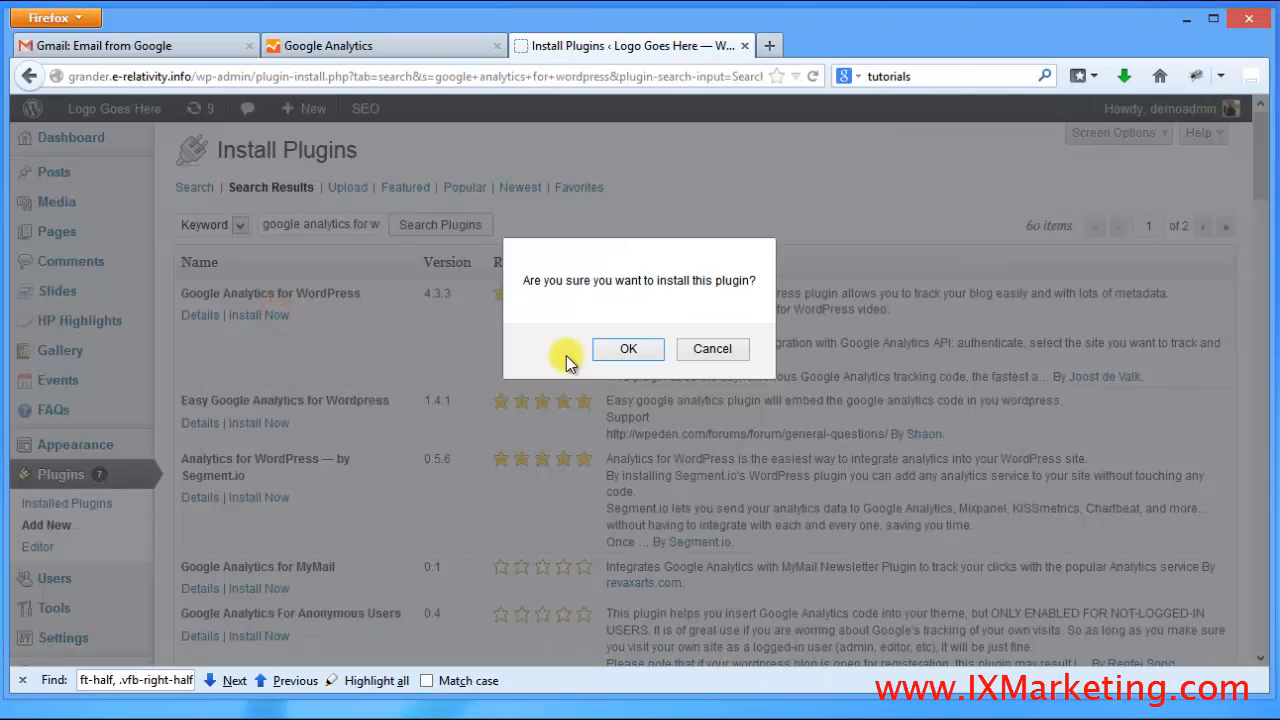
{"action": "left_click", "coordinate": [632, 356]}
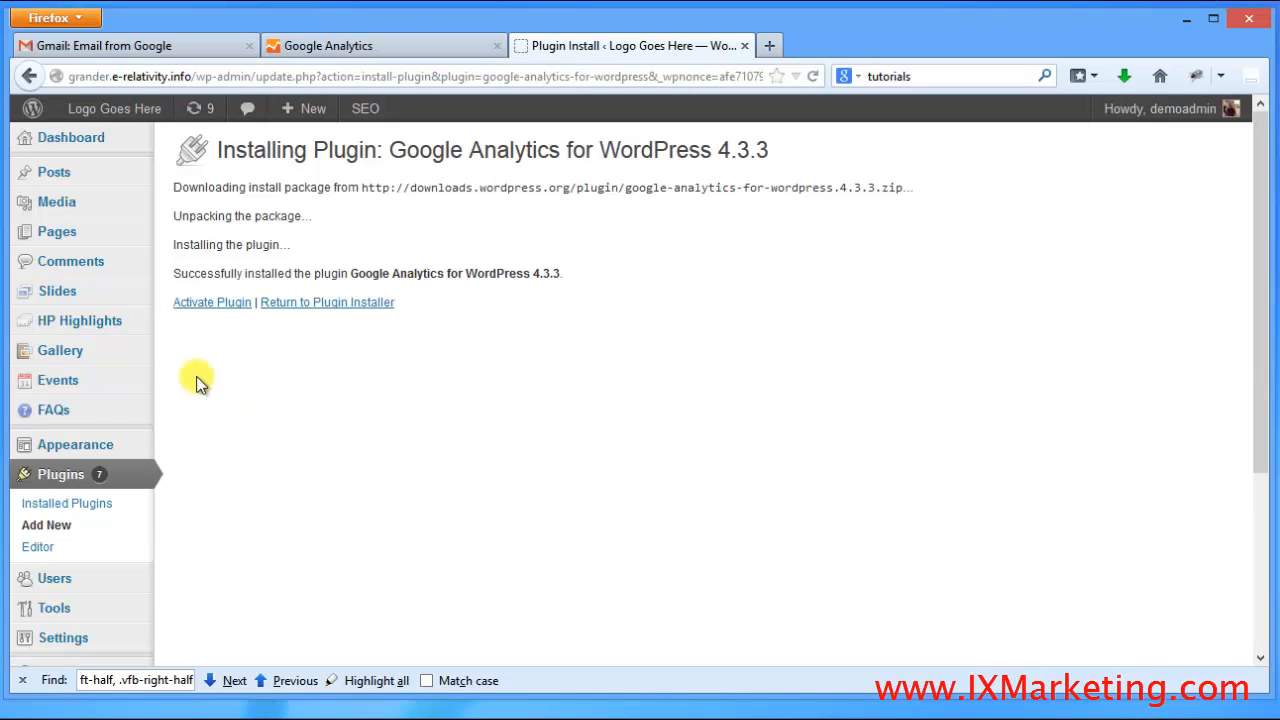
{"action": "left_click", "coordinate": [224, 306]}
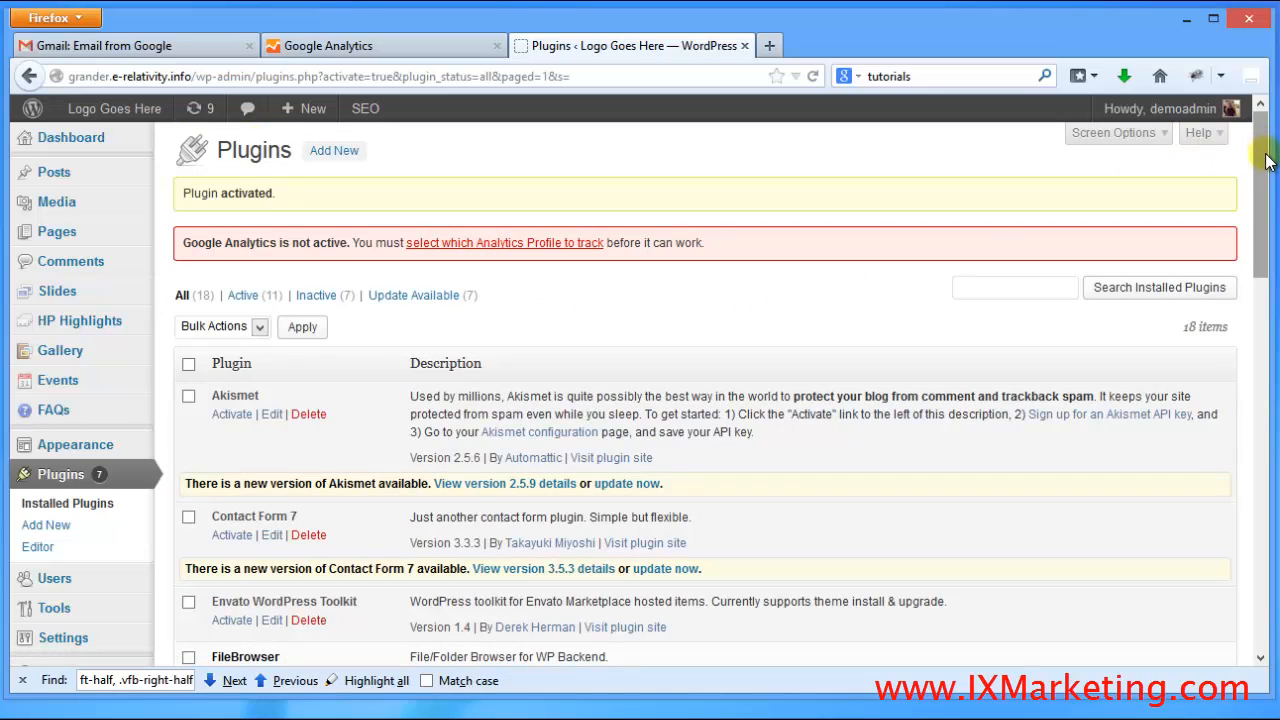
Open the Google Analytics configuration page of the newly activated plugin in the WordPress settings
{"action": "mouse_move", "coordinate": [1262, 163]}
{"action": "left_mouse_down"}
{"action": "mouse_move", "coordinate": [1262, 183]}
{"action": "mouse_move", "coordinate": [1262, 163]}
{"action": "left_mouse_up"}
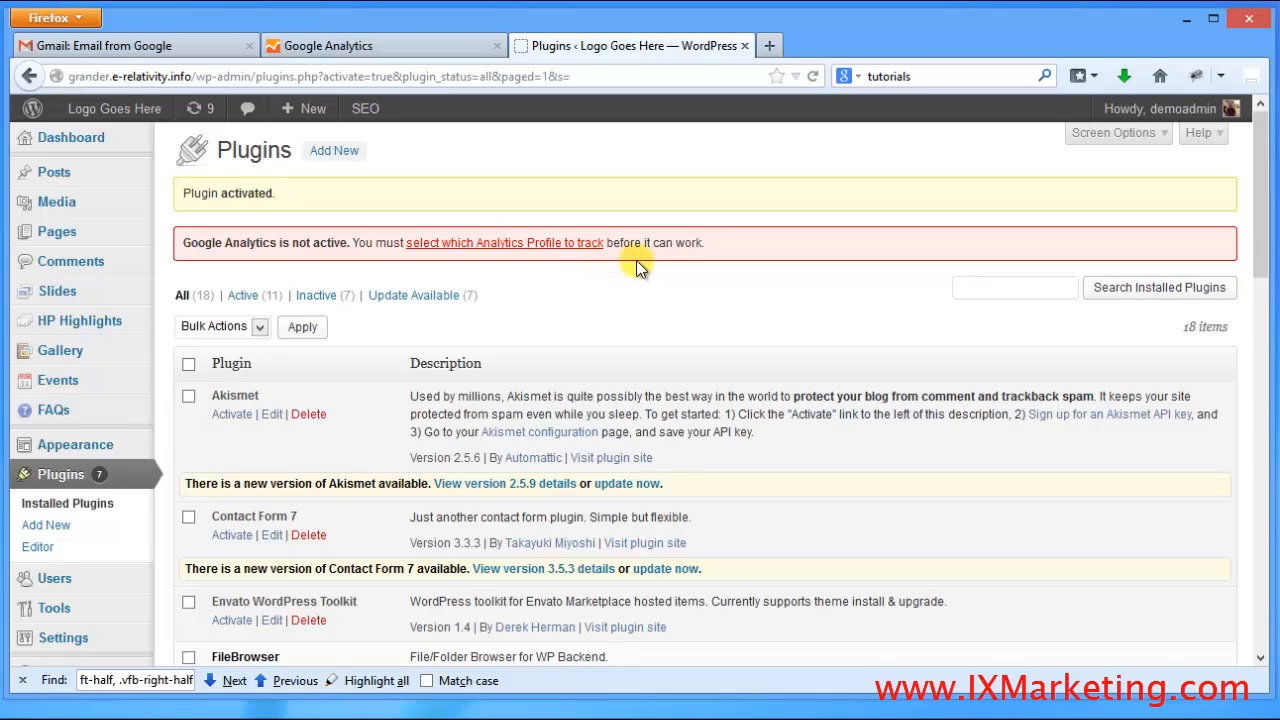
{"action": "left_click", "coordinate": [1263, 157]}
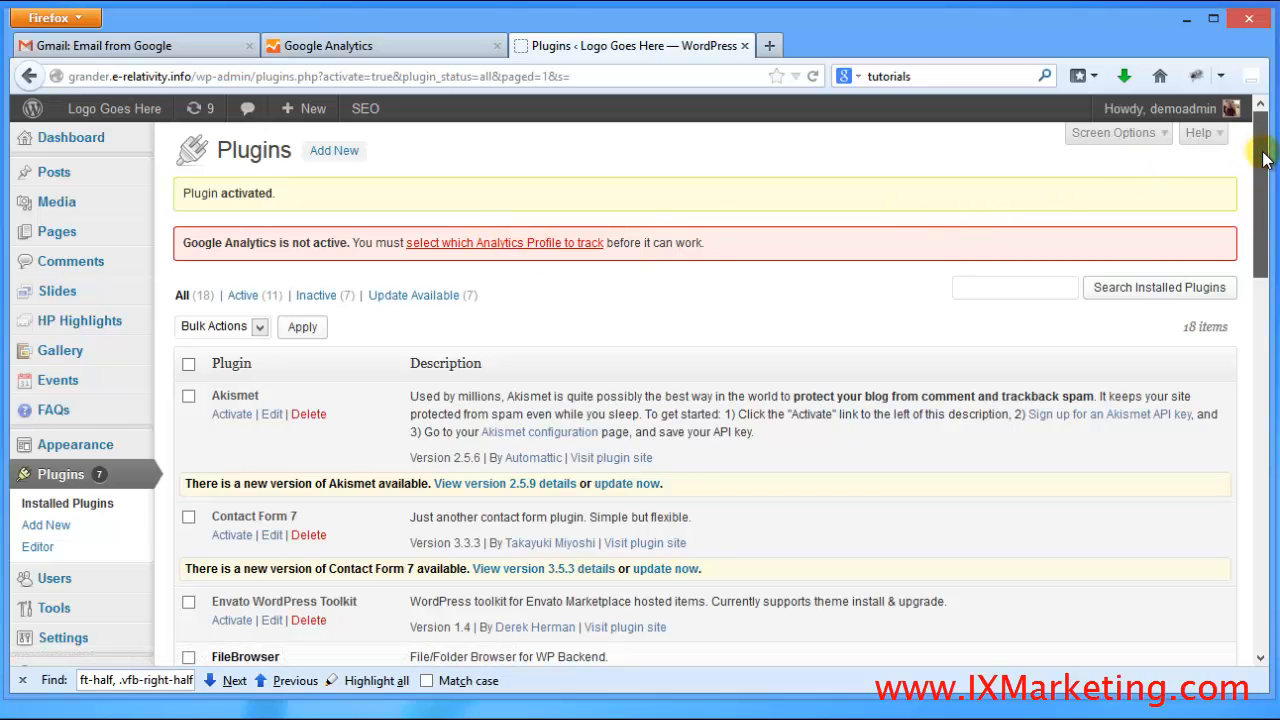
{"action": "left_click_drag", "start_coordinate": [1263, 167], "coordinate": [1265, 234]}
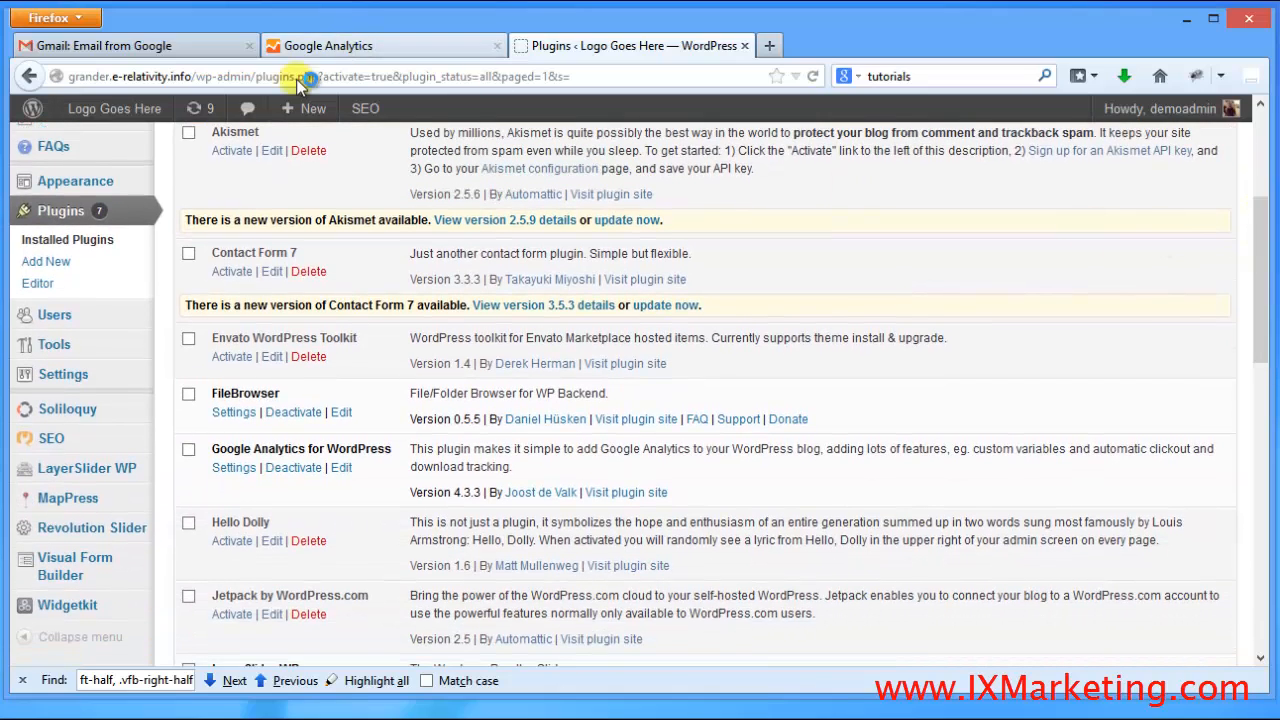
{"action": "mouse_move", "coordinate": [95, 177]}
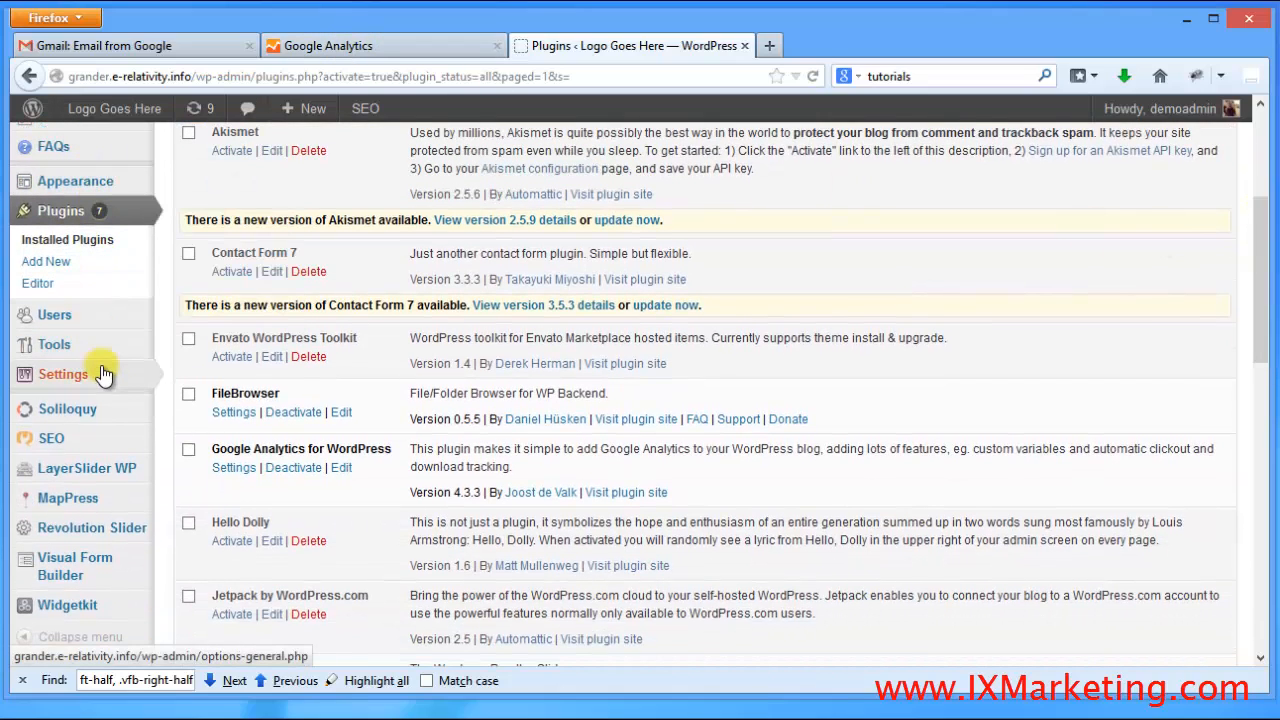
{"action": "mouse_move", "coordinate": [113, 383]}
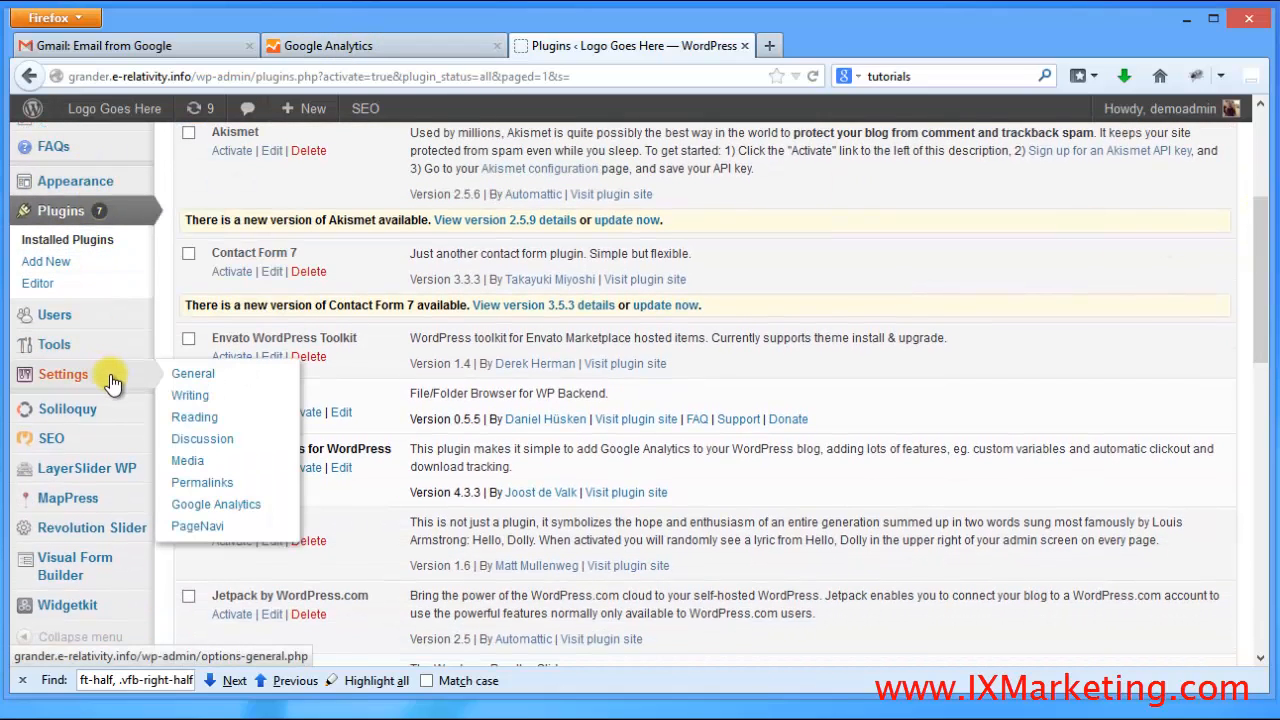
{"action": "left_click", "coordinate": [255, 508]}
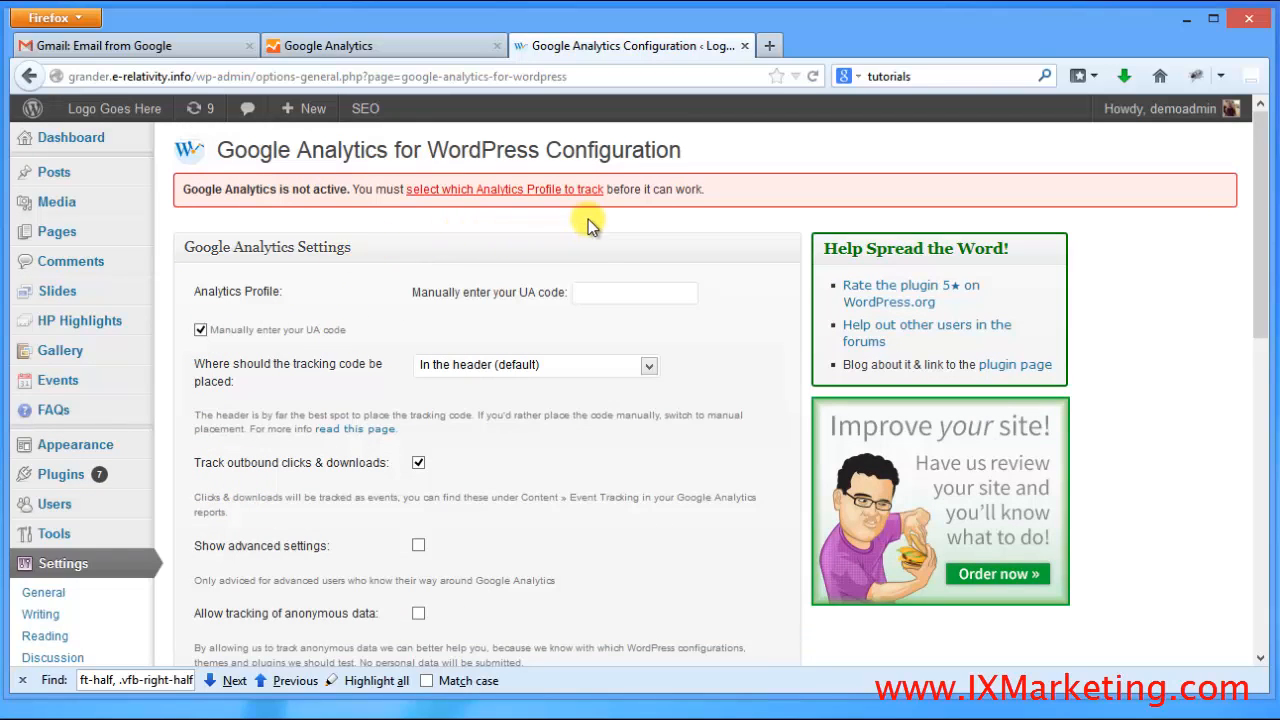
Look through the plugin's configuration options and check the Google authentication alternative to manual UA code entry
{"action": "scroll", "coordinate": [1260, 330], "scroll_direction": "down", "scroll_amount": 1}
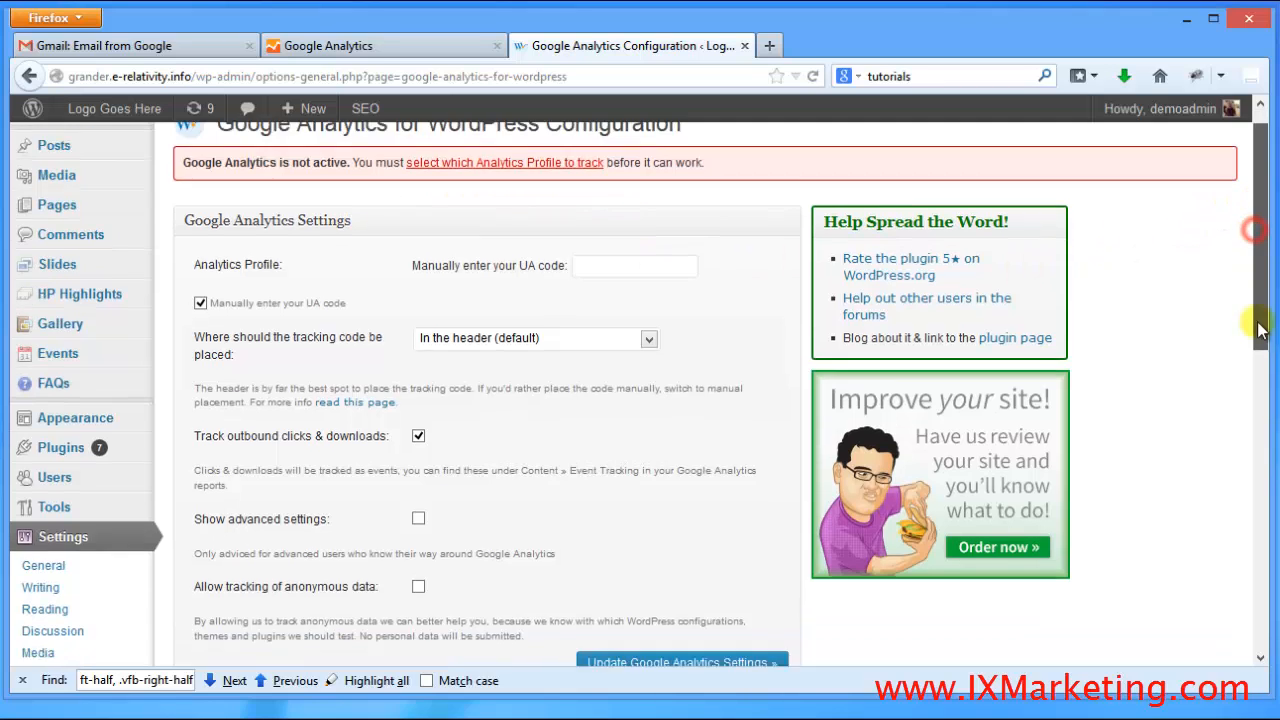
{"action": "scroll", "coordinate": [1260, 330], "scroll_direction": "down", "scroll_amount": 10}
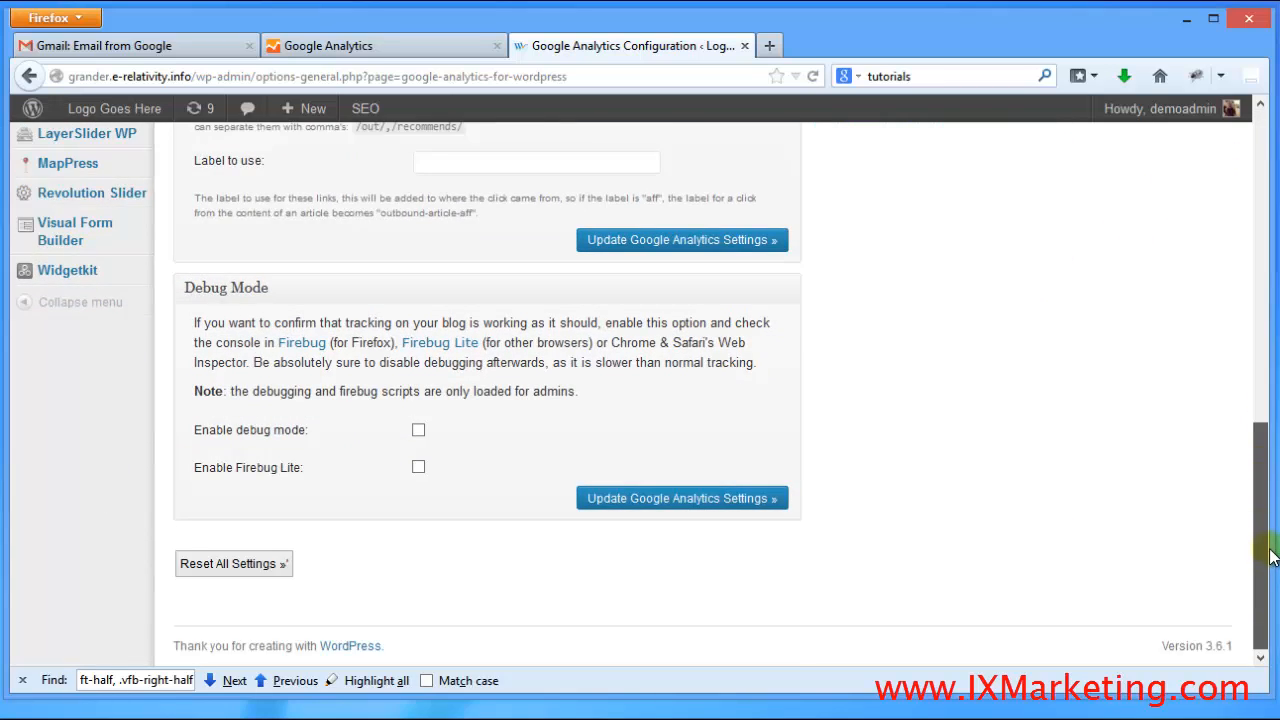
{"action": "scroll", "coordinate": [1230, 400], "scroll_direction": "up", "scroll_amount": 12}
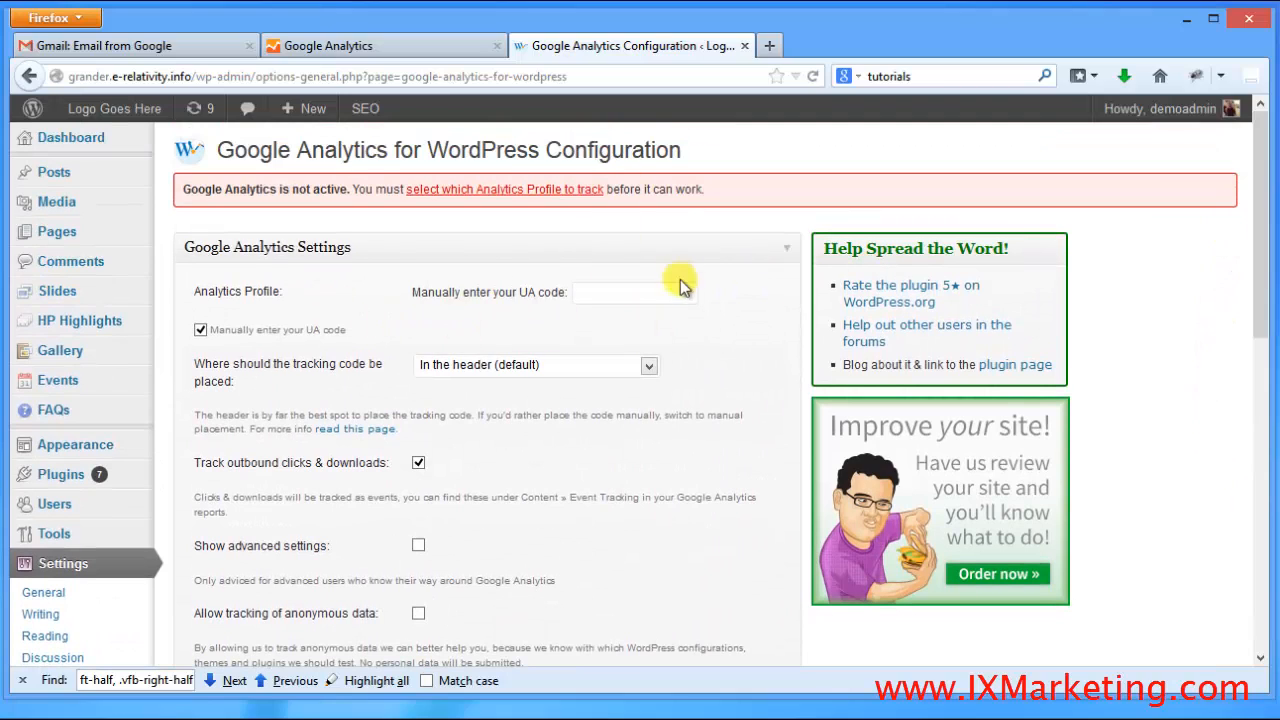
{"action": "left_click", "coordinate": [199, 330]}
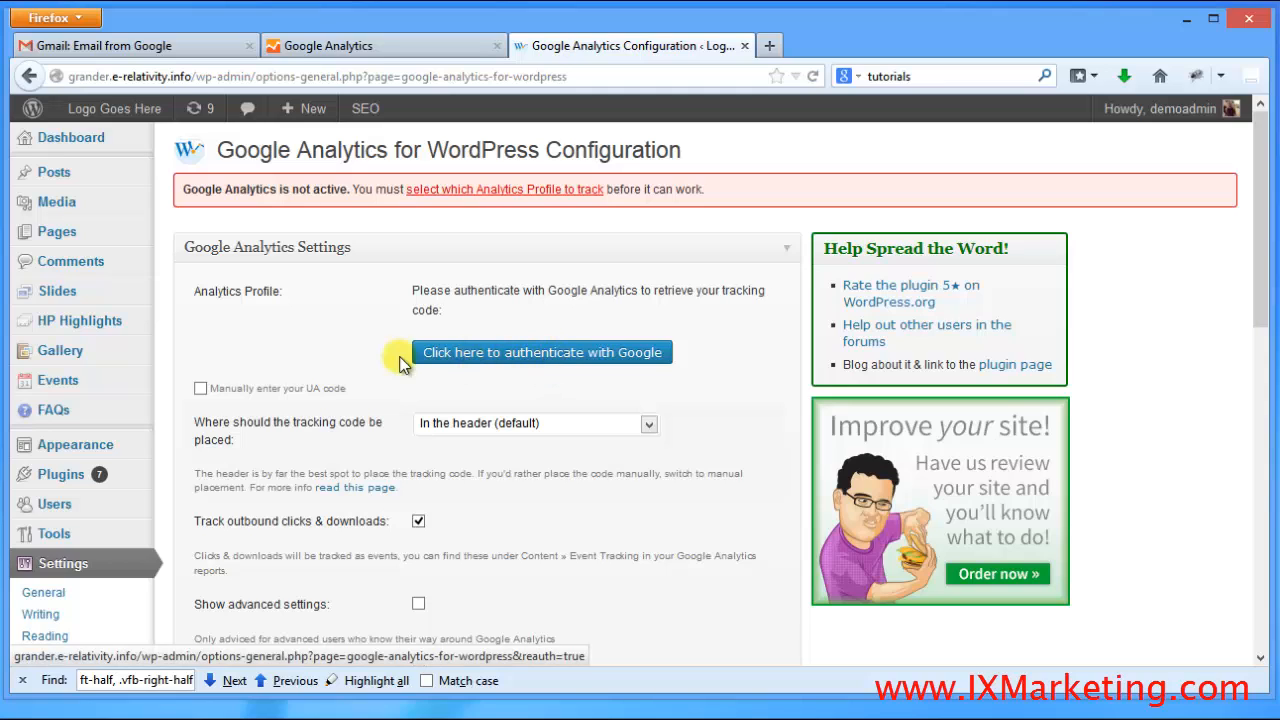
{"action": "left_click", "coordinate": [201, 388]}
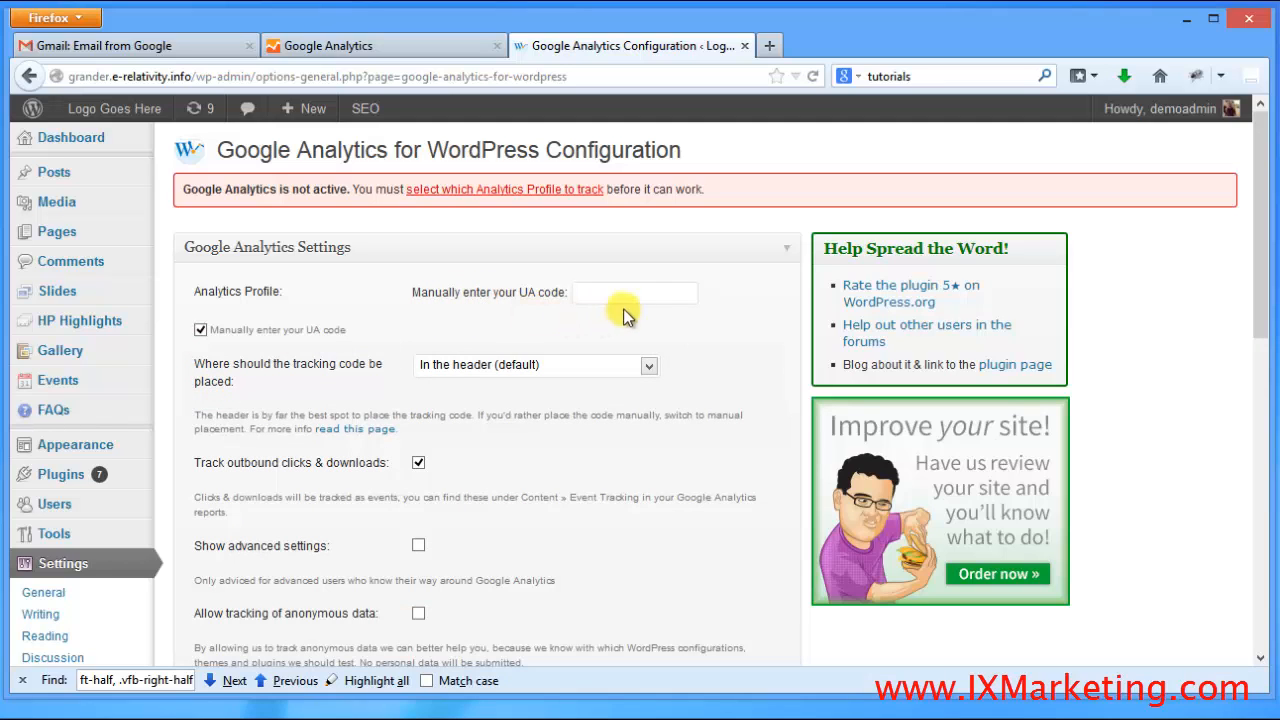
Switch to Google Analytics and copy the tracking ID of the Demo site 2 property
{"action": "left_click", "coordinate": [377, 55]}
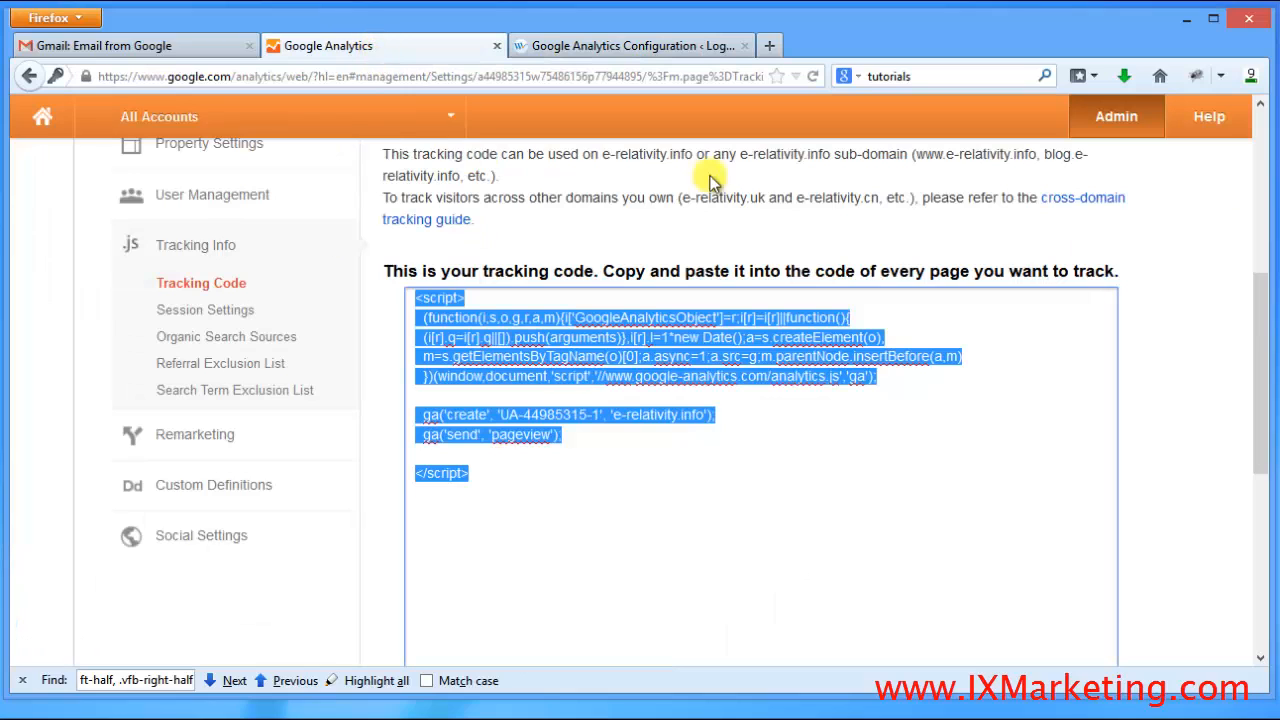
{"action": "left_click_drag", "start_coordinate": [1262, 352], "coordinate": [1194, 251]}
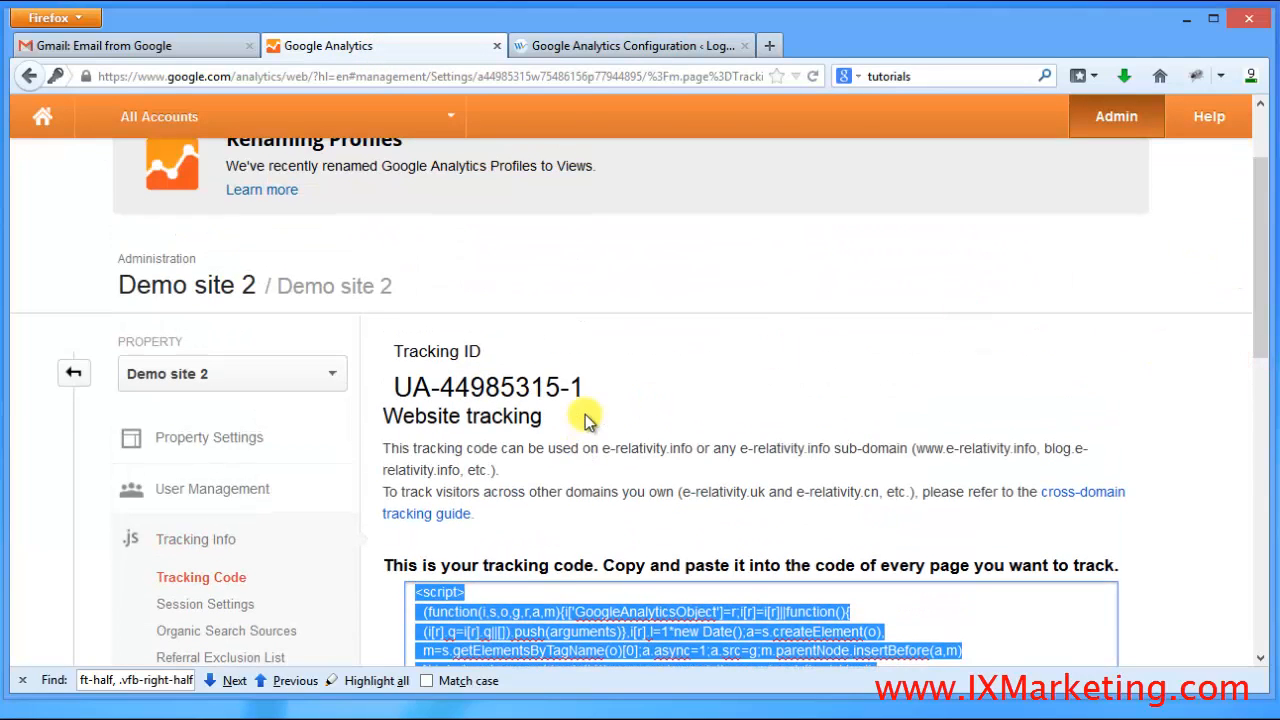
{"action": "left_click_drag", "start_coordinate": [393, 387], "coordinate": [587, 390]}
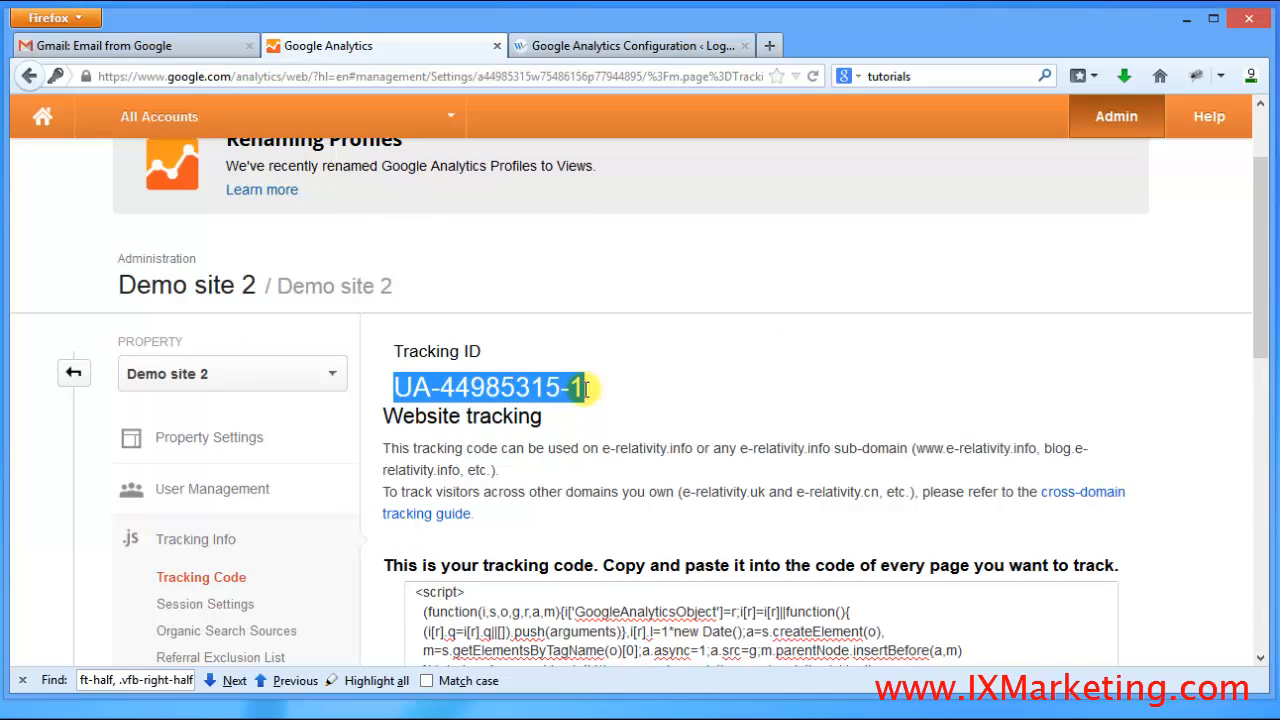
Return to the WordPress plugin configuration, paste the tracking ID as the manual UA code and save the Google Analytics settings
{"action": "left_click", "coordinate": [616, 45]}
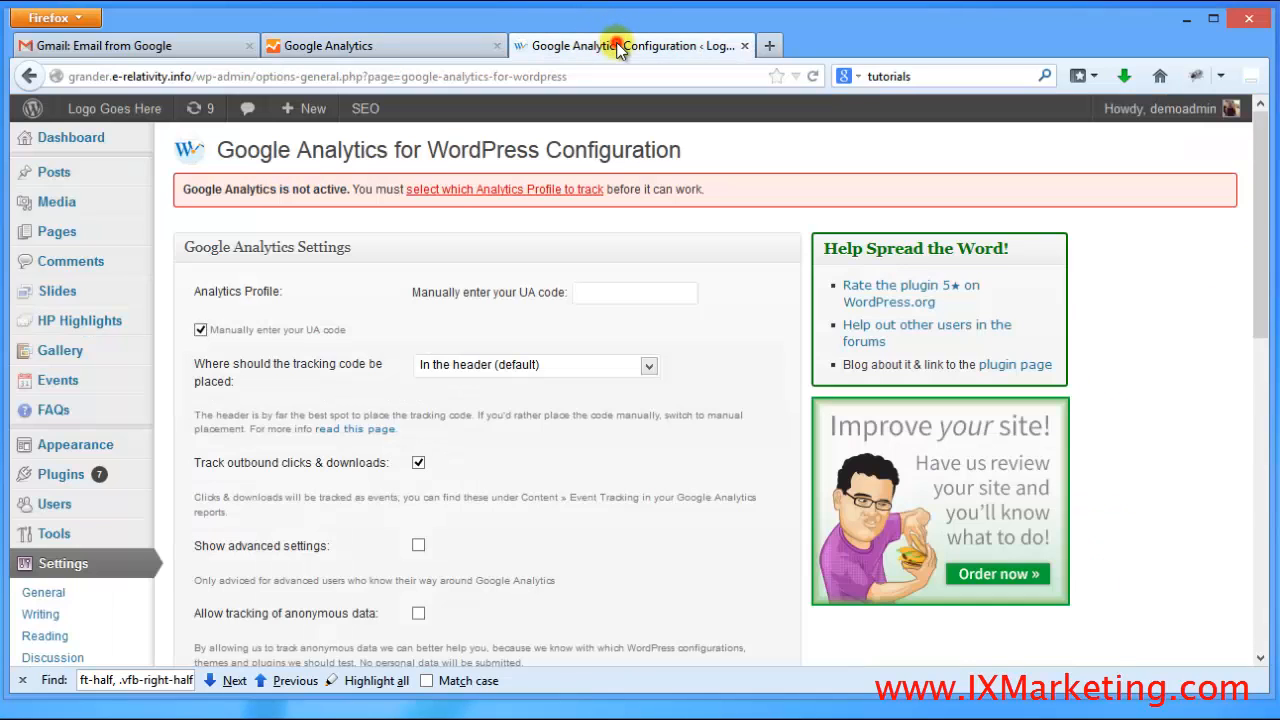
{"action": "left_click", "coordinate": [619, 298]}
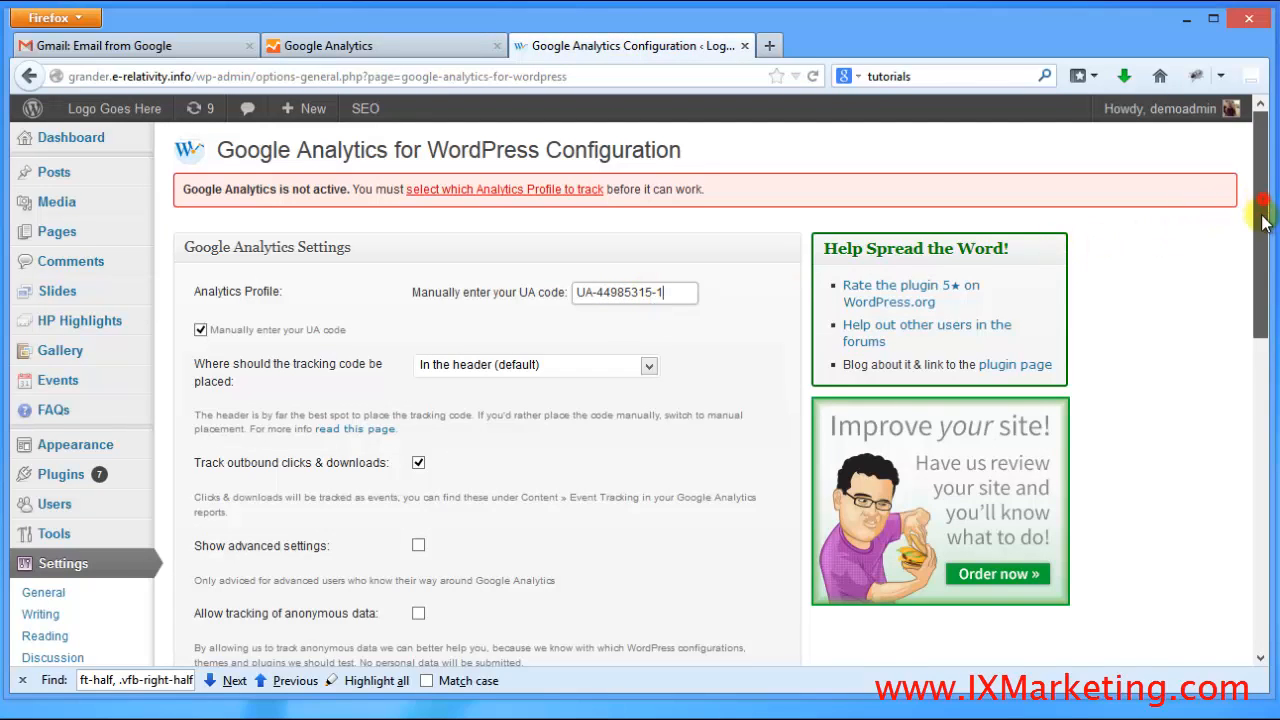
{"action": "left_click_drag", "start_coordinate": [1263, 202], "coordinate": [1269, 340]}
{"action": "left_click", "coordinate": [727, 389]}
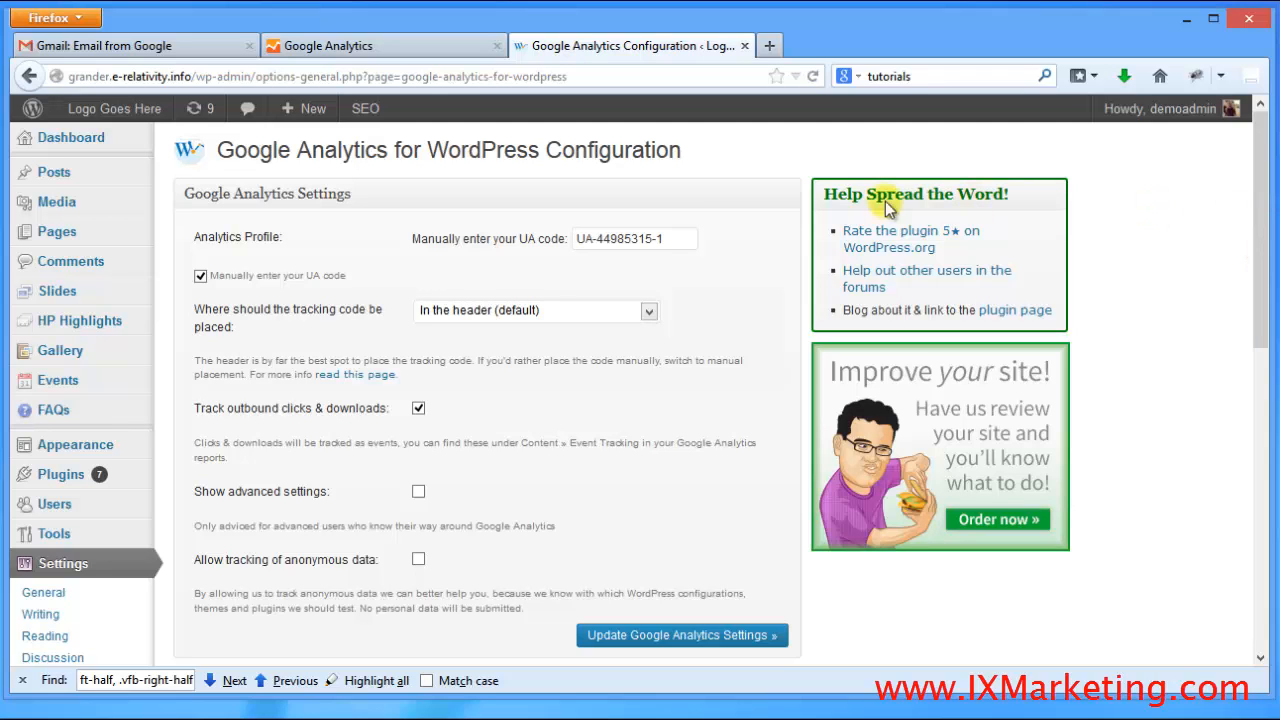
Switch back to Google Analytics and open the All Web Site Data view of Demo site 2 from the home account list
{"action": "left_click", "coordinate": [390, 43]}
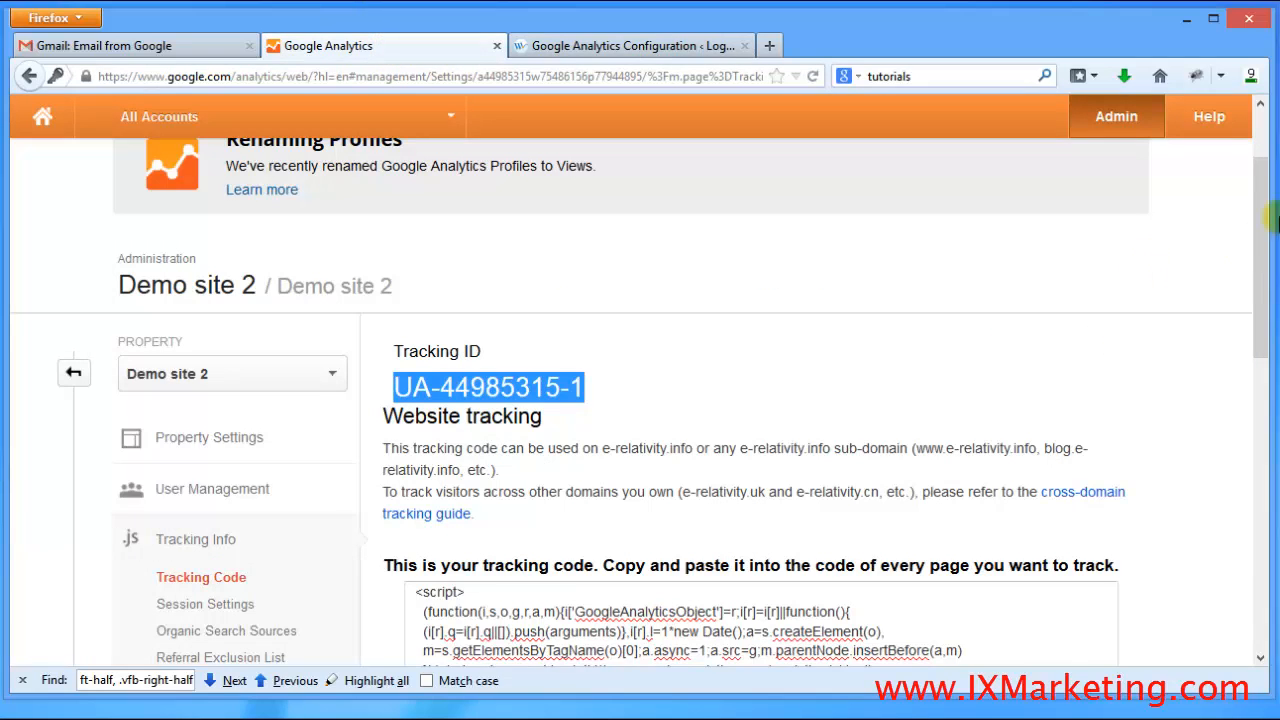
{"action": "left_click_drag", "start_coordinate": [1258, 243], "coordinate": [1238, 225]}
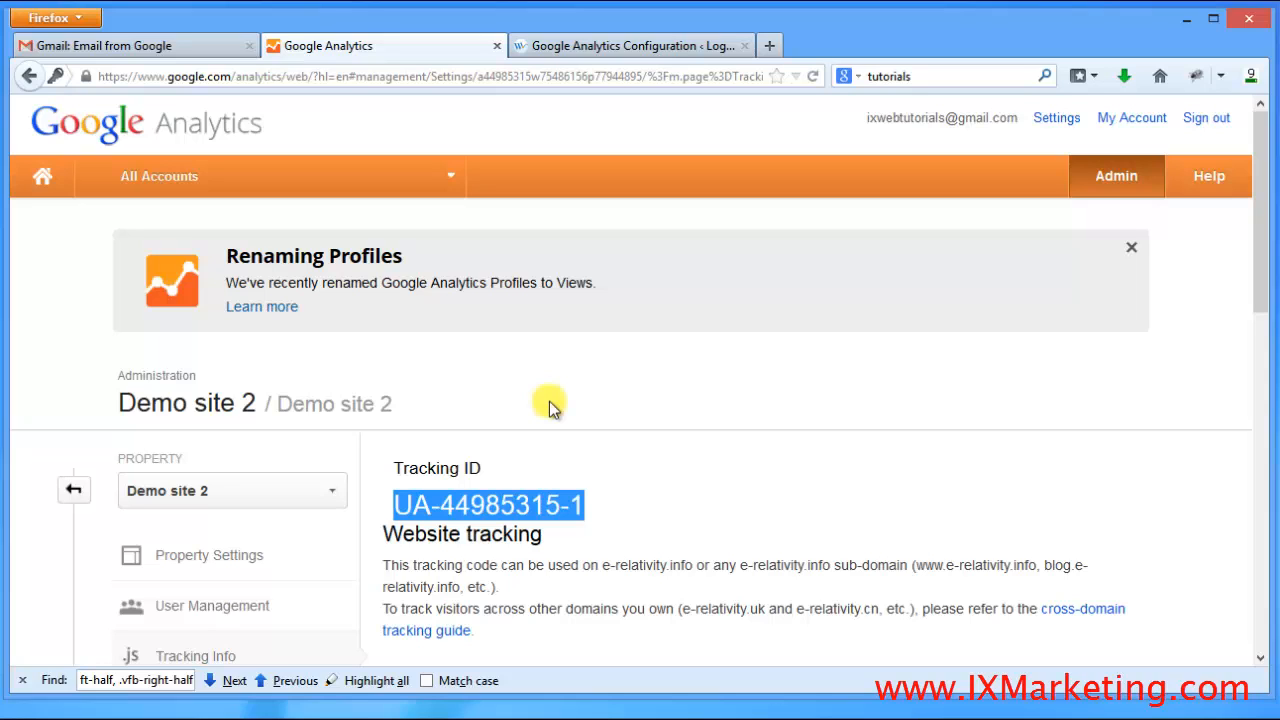
{"action": "left_click", "coordinate": [195, 185]}
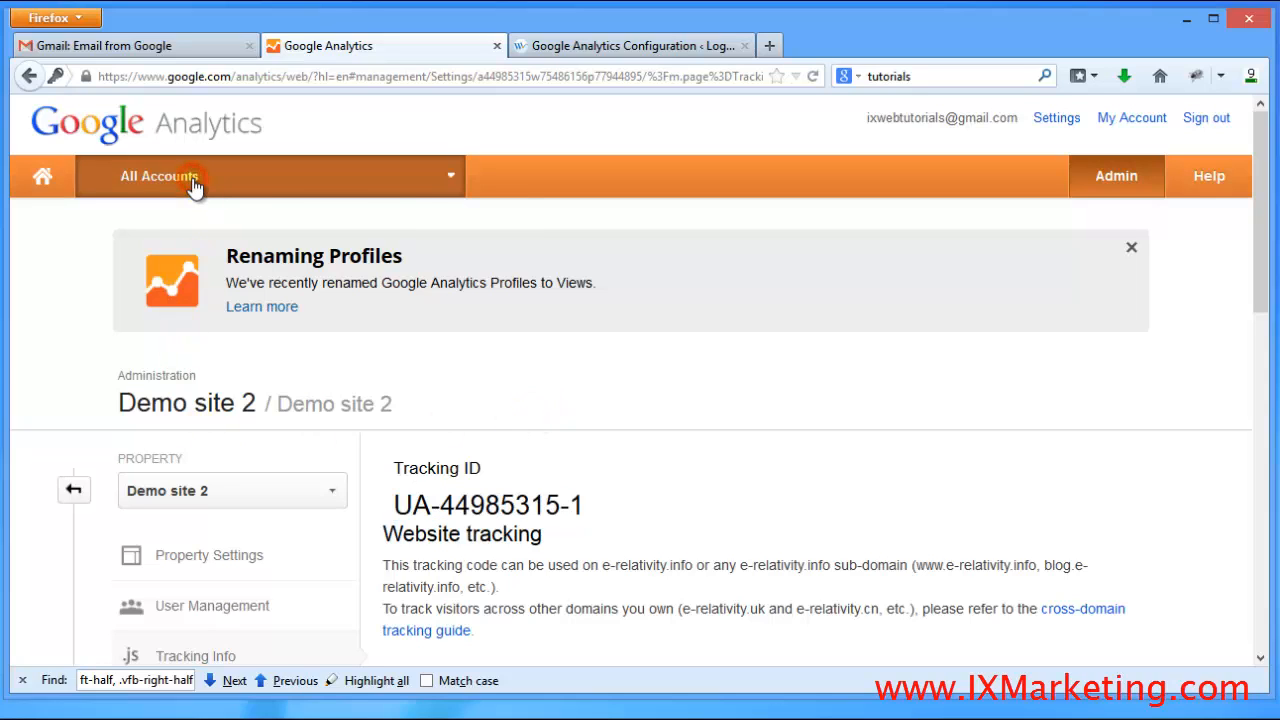
{"action": "left_click", "coordinate": [40, 180]}
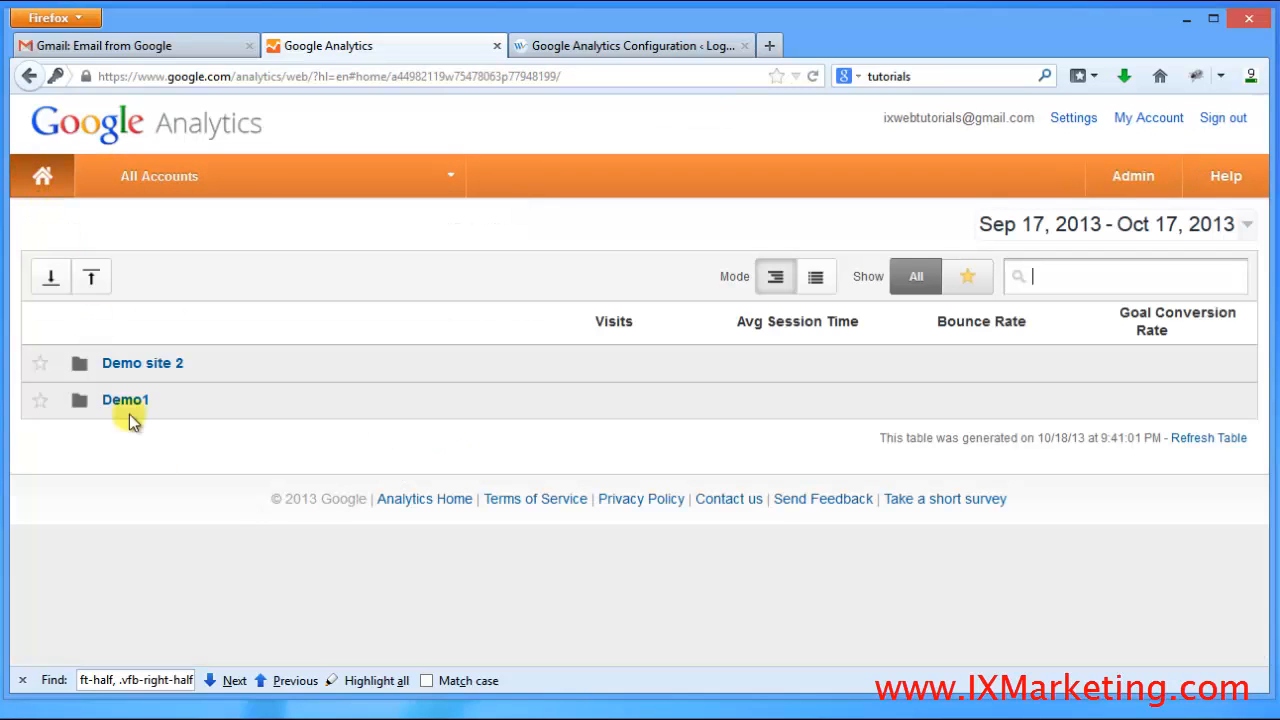
{"action": "left_click", "coordinate": [163, 366]}
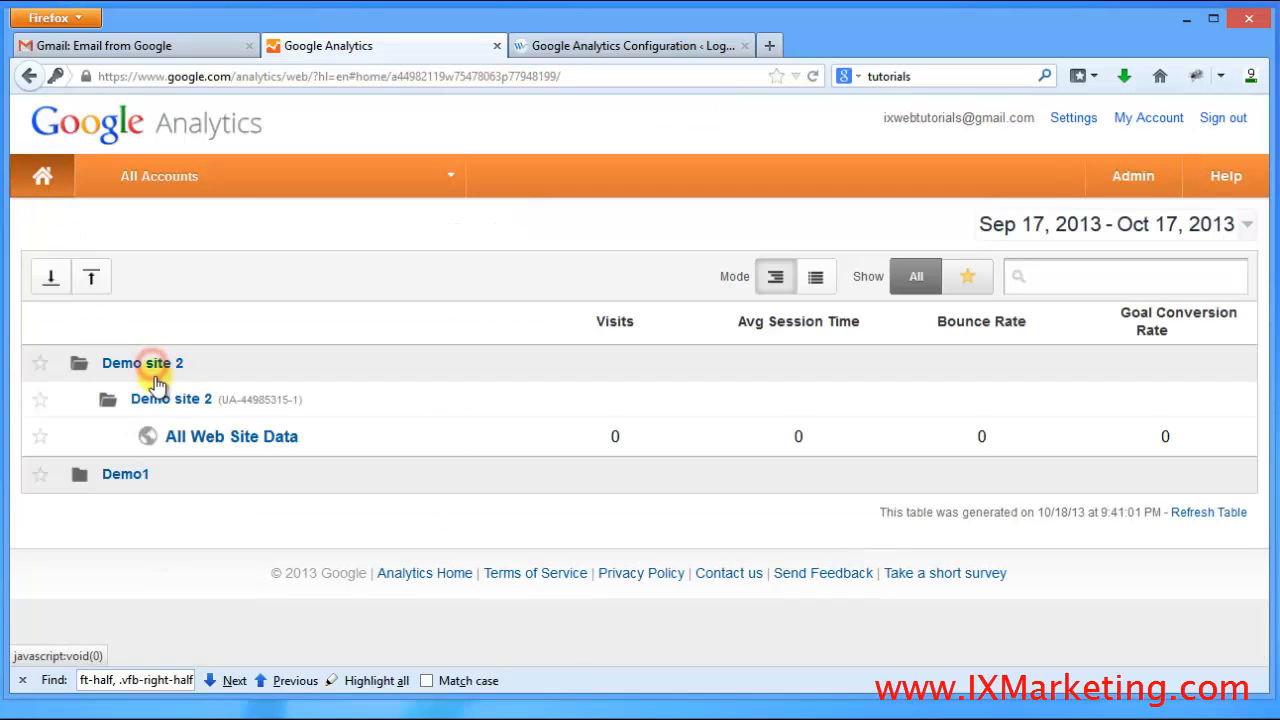
{"action": "left_click", "coordinate": [230, 437]}
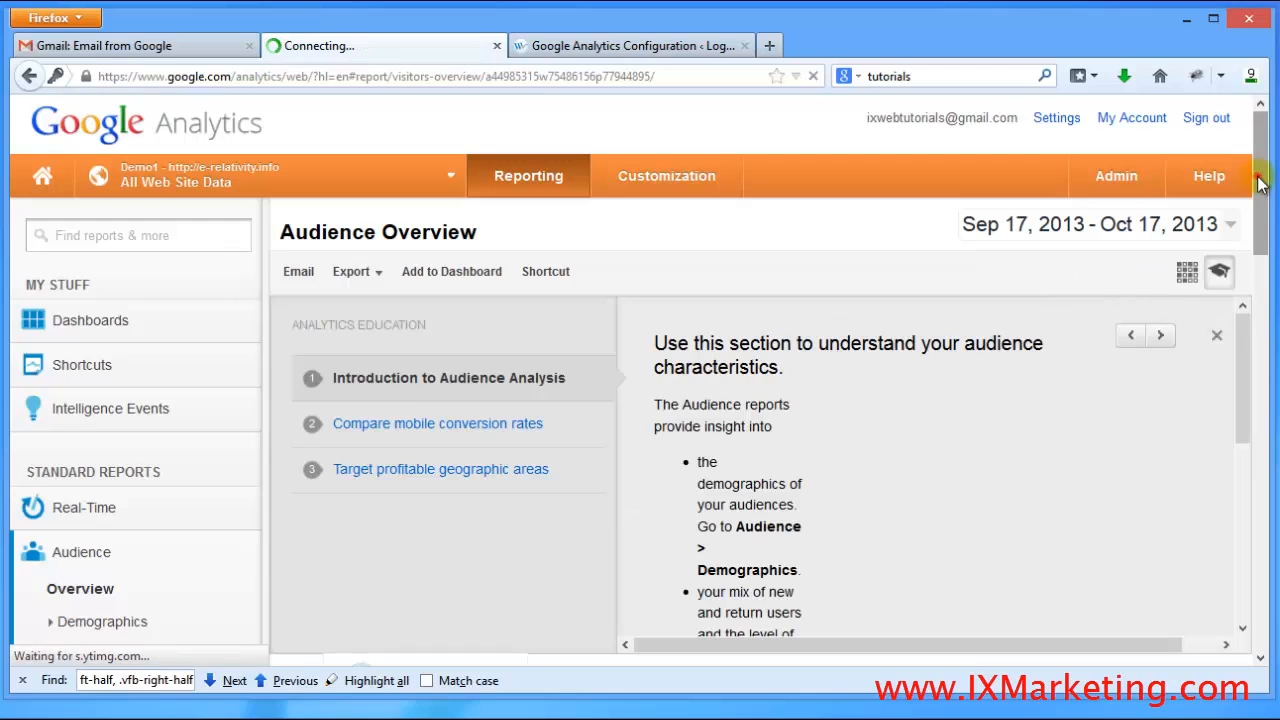
Close the Analytics Education section and look over the Audience Overview report of the site
{"action": "mouse_move", "coordinate": [1258, 178]}
{"action": "left_mouse_down"}
{"action": "mouse_move", "coordinate": [1273, 232]}
{"action": "mouse_move", "coordinate": [1270, 200]}
{"action": "left_mouse_up"}
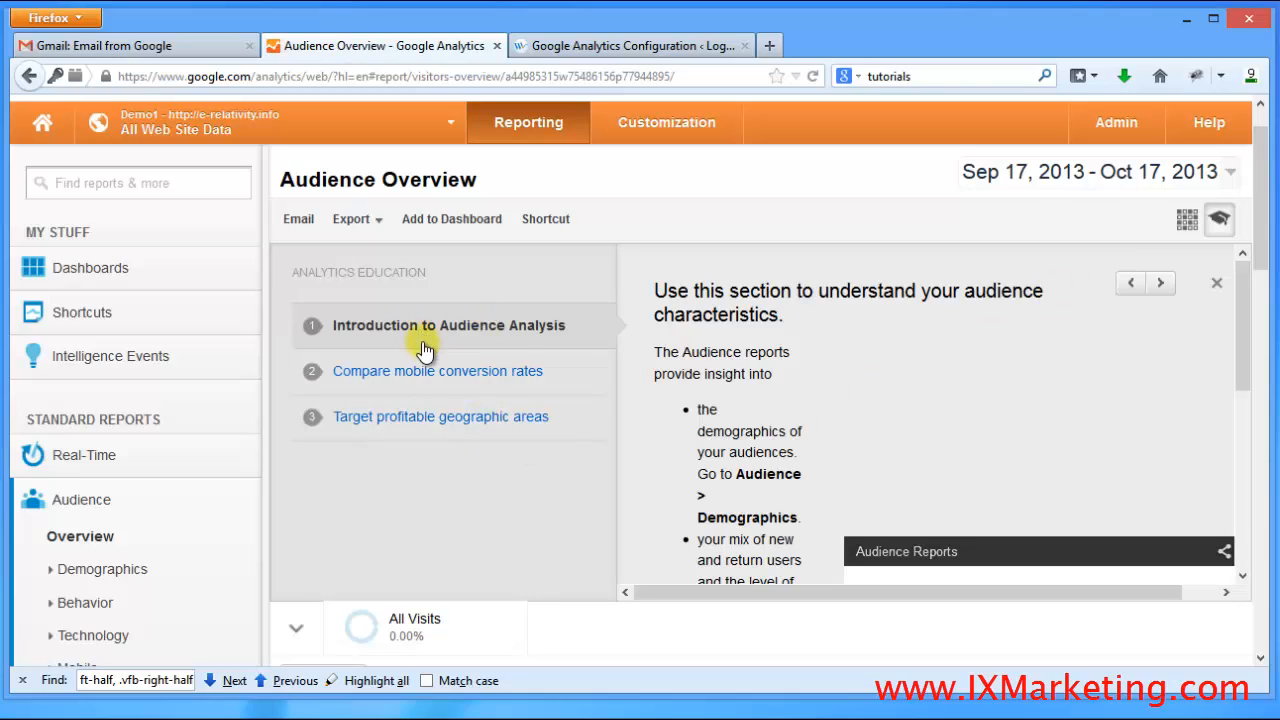
{"action": "left_click", "coordinate": [1213, 285]}
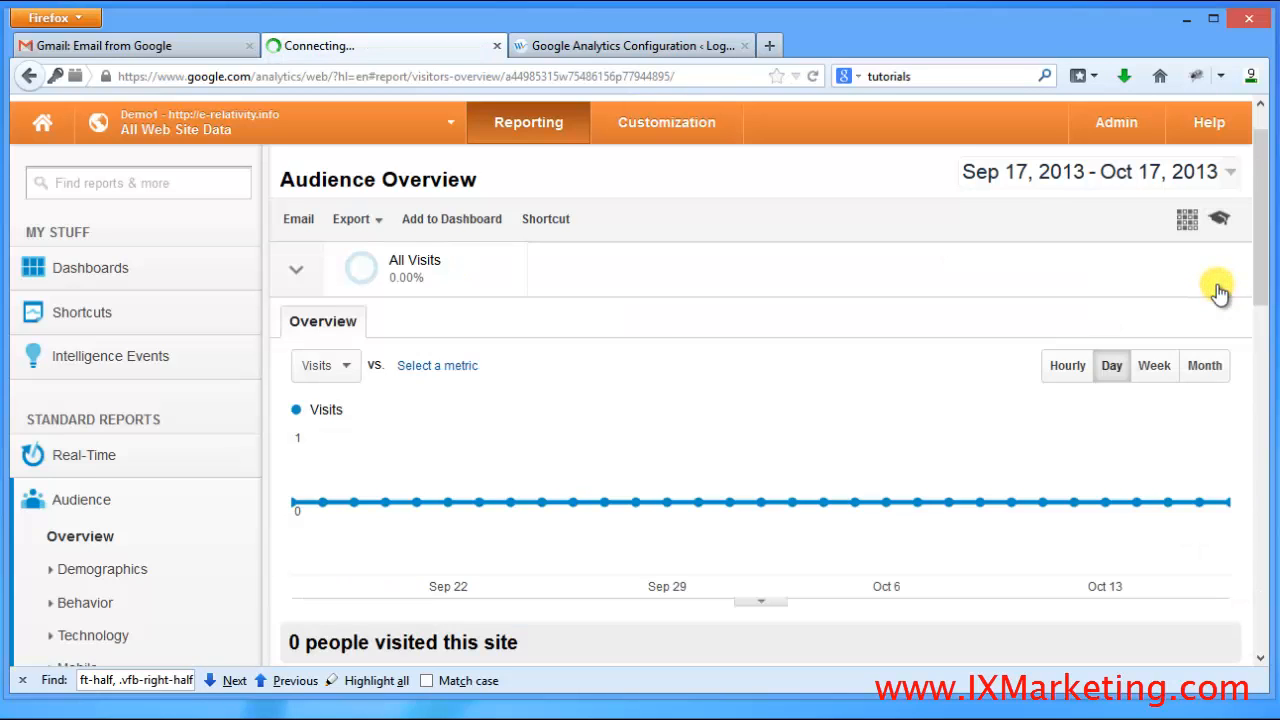
{"action": "mouse_move", "coordinate": [481, 504]}
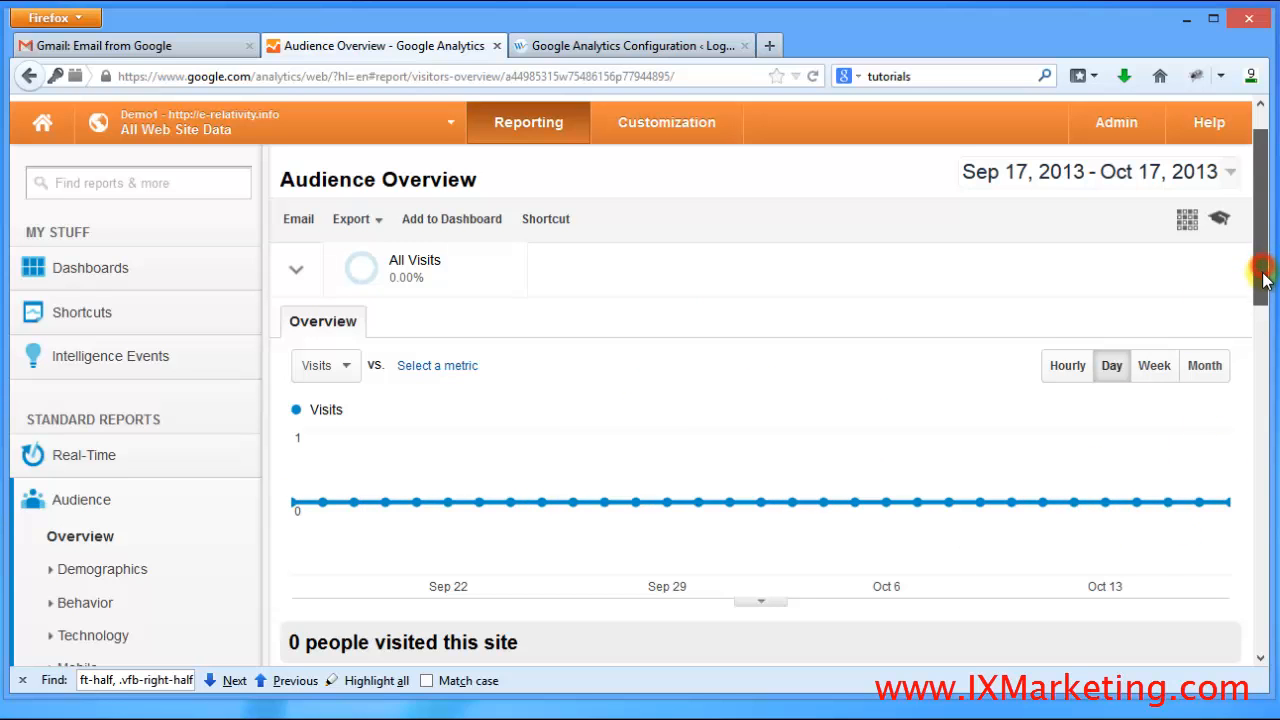
{"action": "left_click_drag", "start_coordinate": [1260, 271], "coordinate": [1082, 225]}
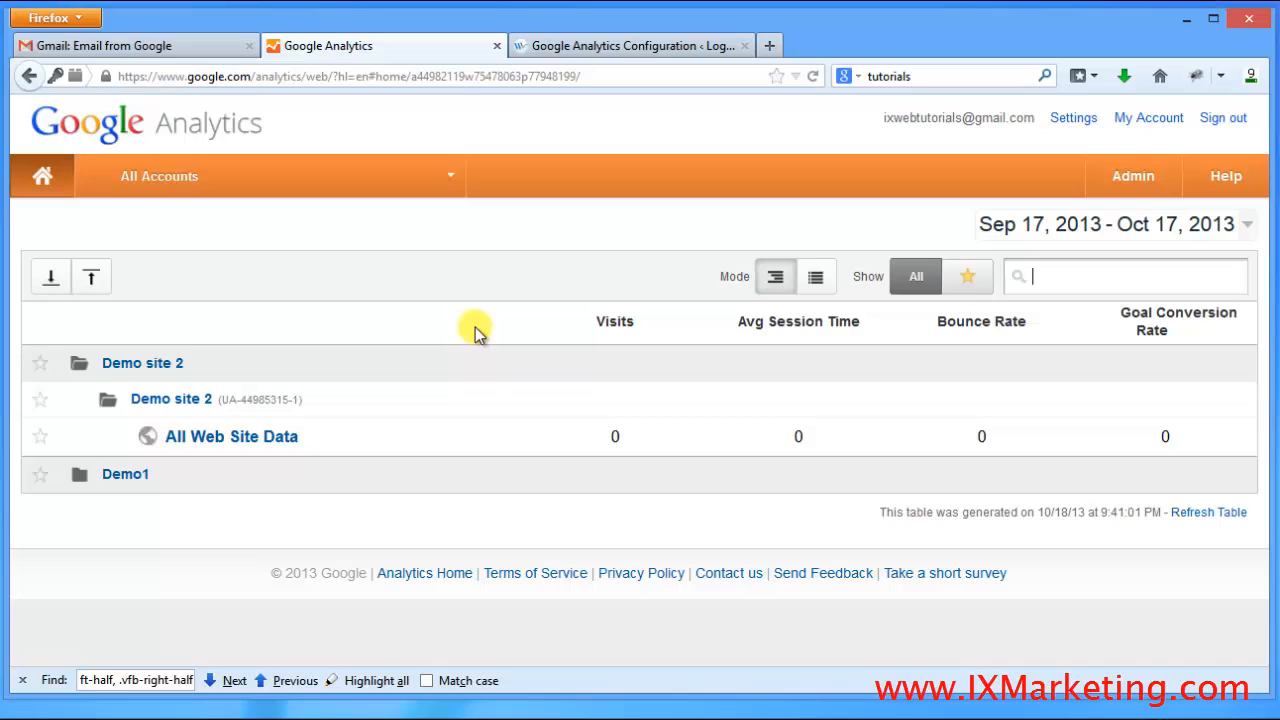
Select the Demo site 2 account in the Google Analytics administration and open its property's tracking code page to check the tracking status
{"action": "left_click", "coordinate": [1139, 188]}
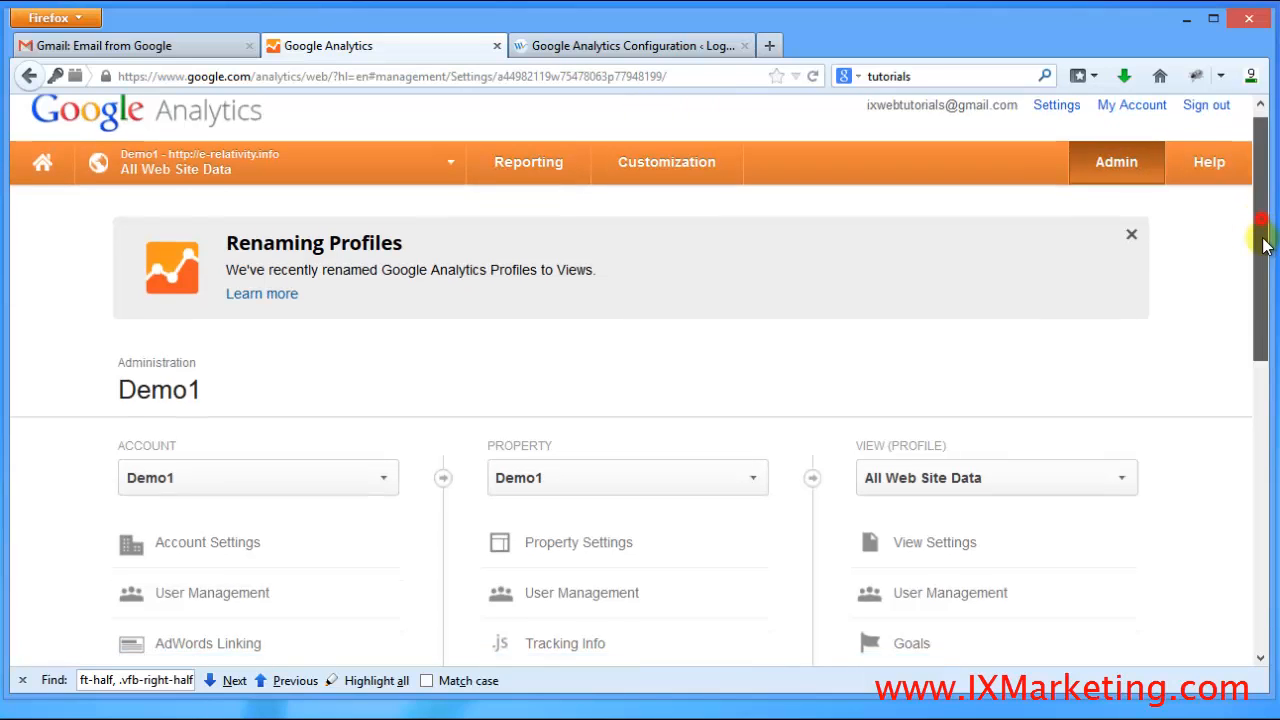
{"action": "scroll", "coordinate": [940, 217], "scroll_direction": "down", "scroll_amount": 2}
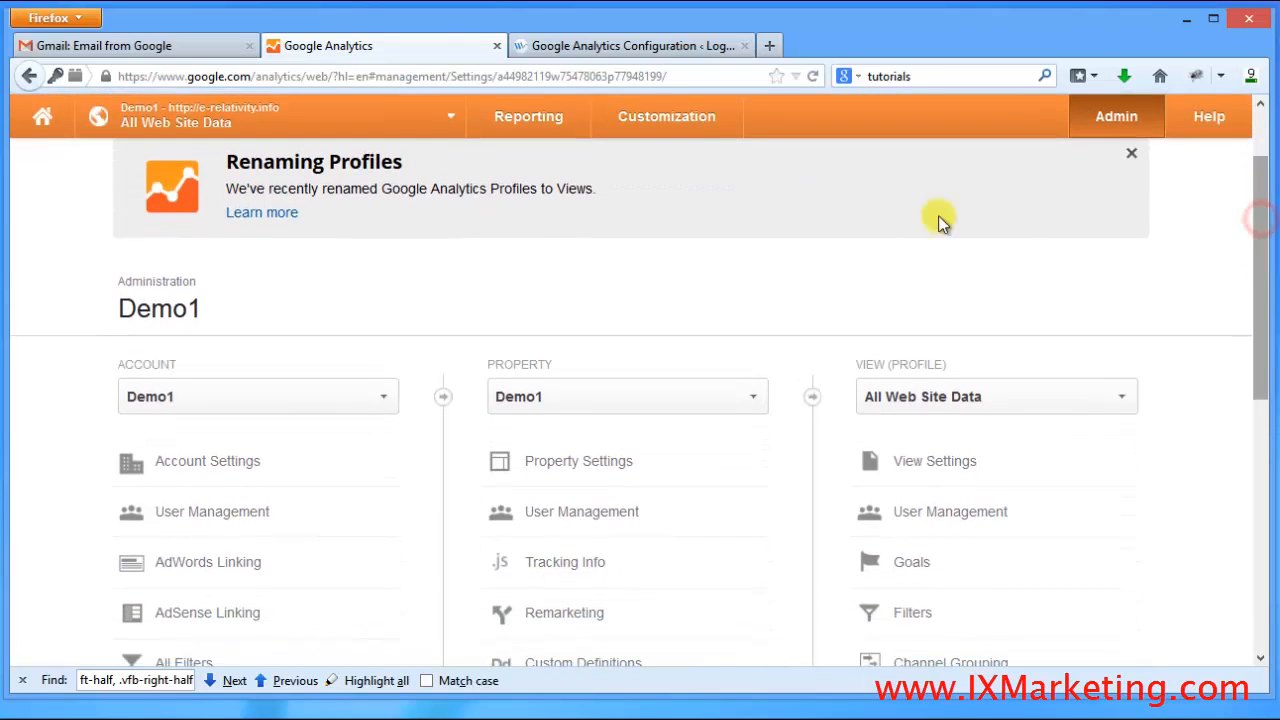
{"action": "left_click", "coordinate": [251, 397]}
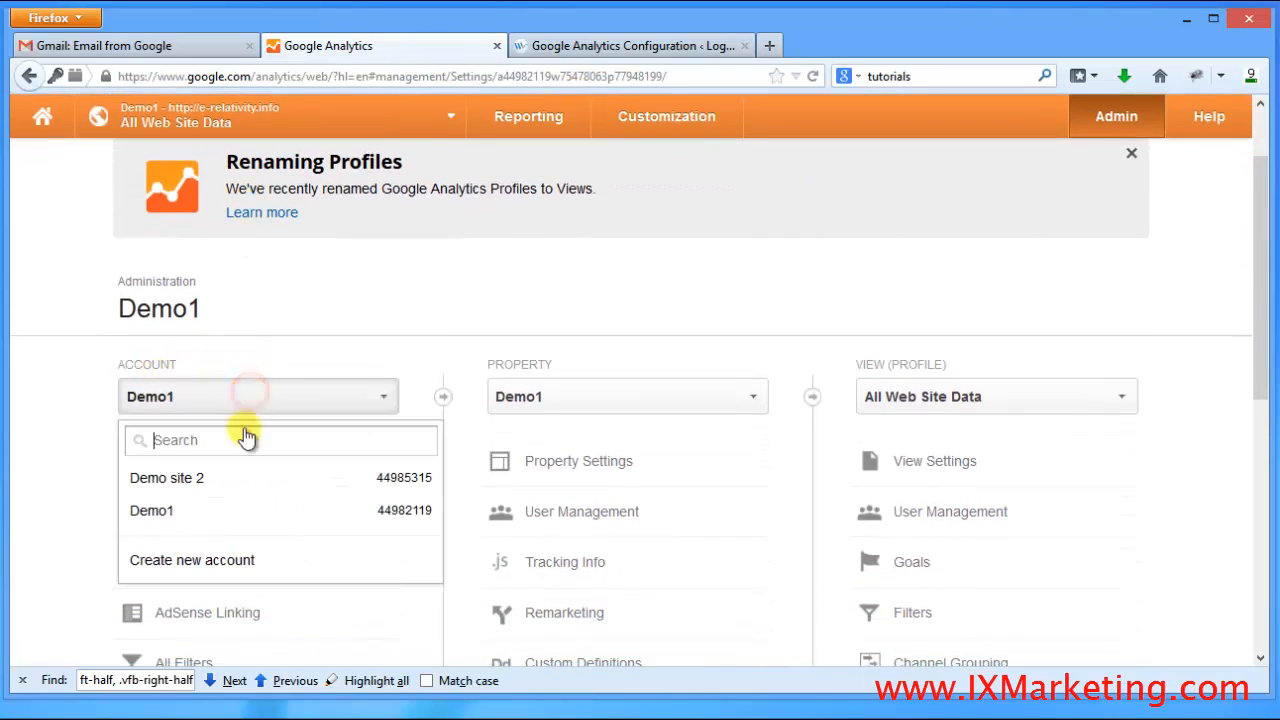
{"action": "left_click", "coordinate": [205, 480]}
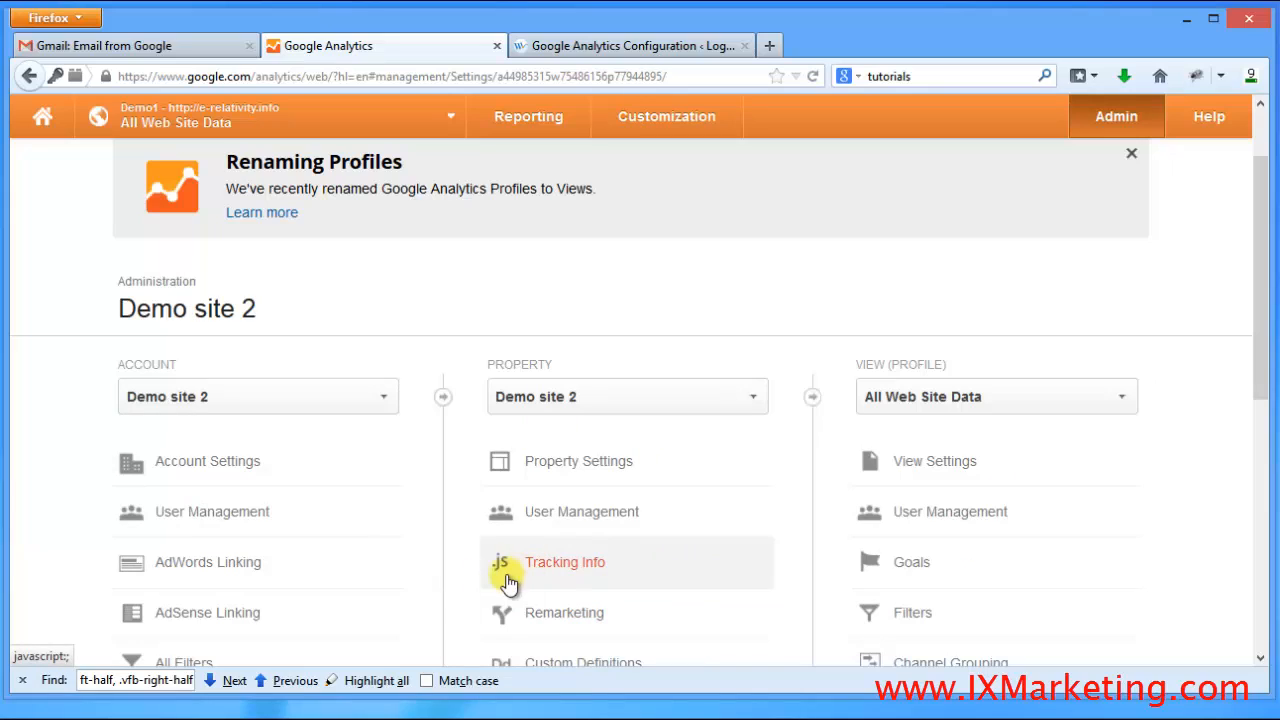
{"action": "left_click", "coordinate": [564, 578]}
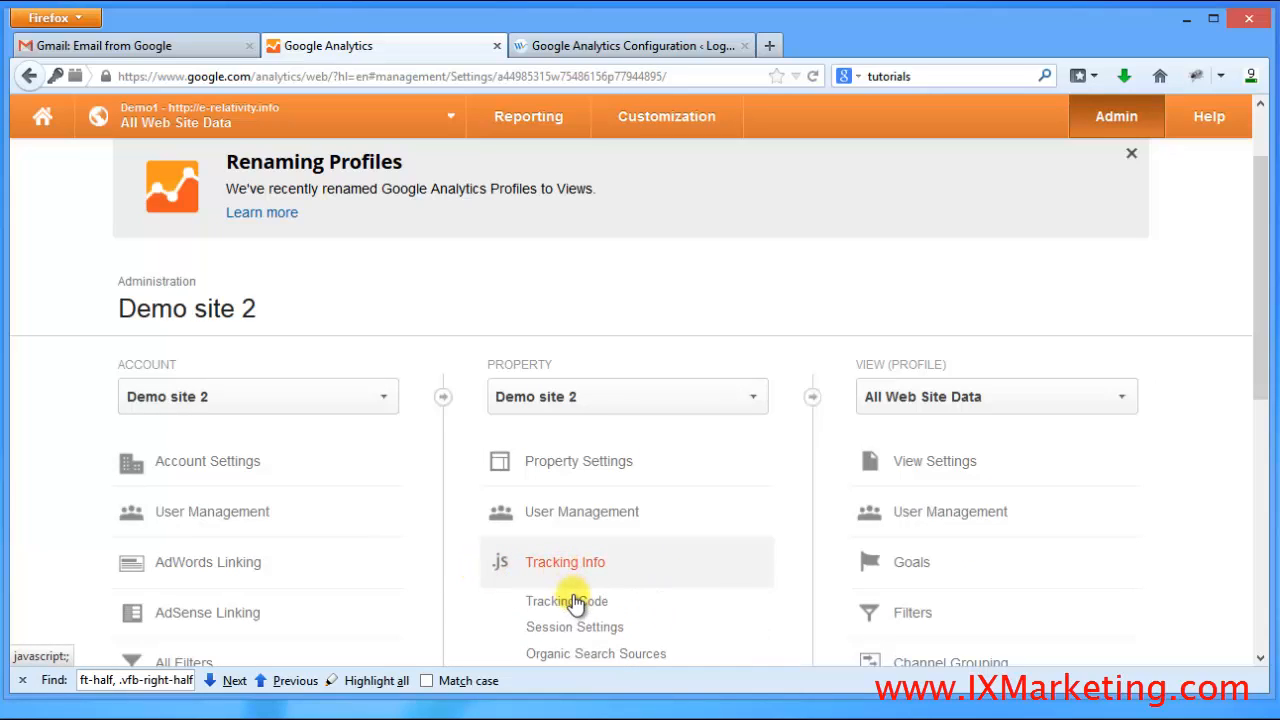
{"action": "left_click", "coordinate": [577, 601]}
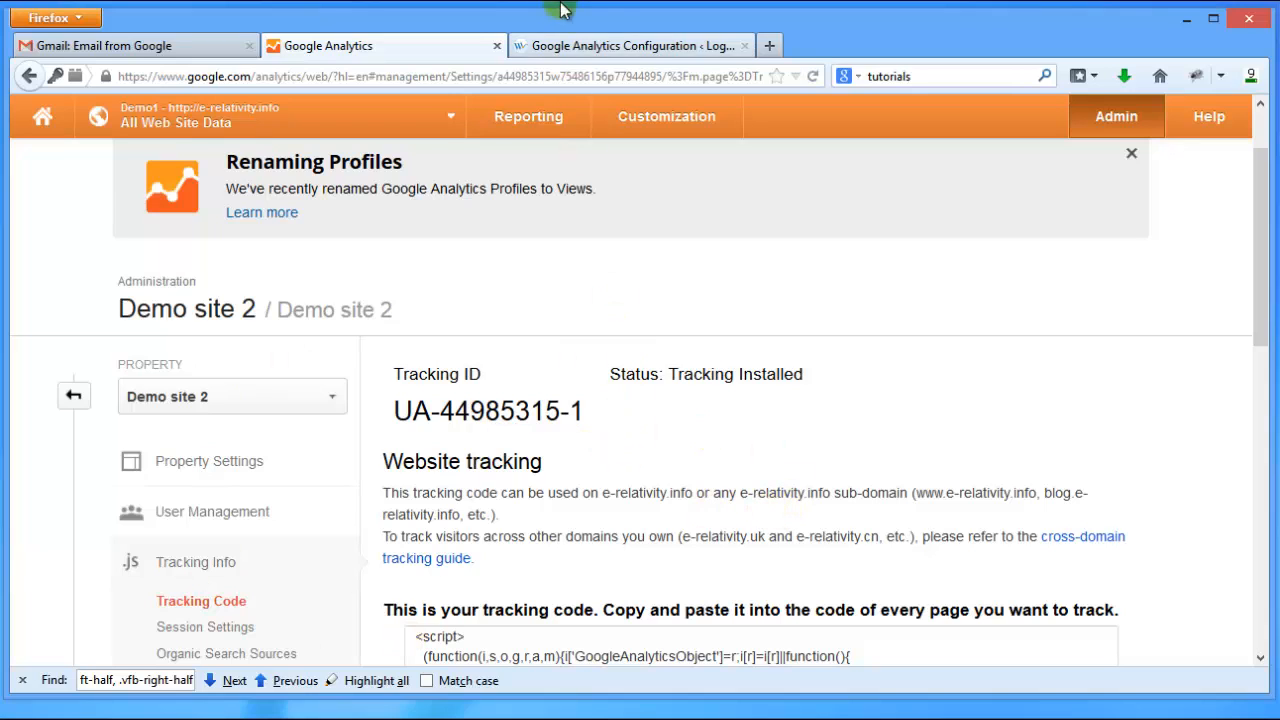
Switch to the Google Analytics for WordPress configuration and check the manually entered UA code against the tracking ID
{"action": "left_click", "coordinate": [615, 46]}
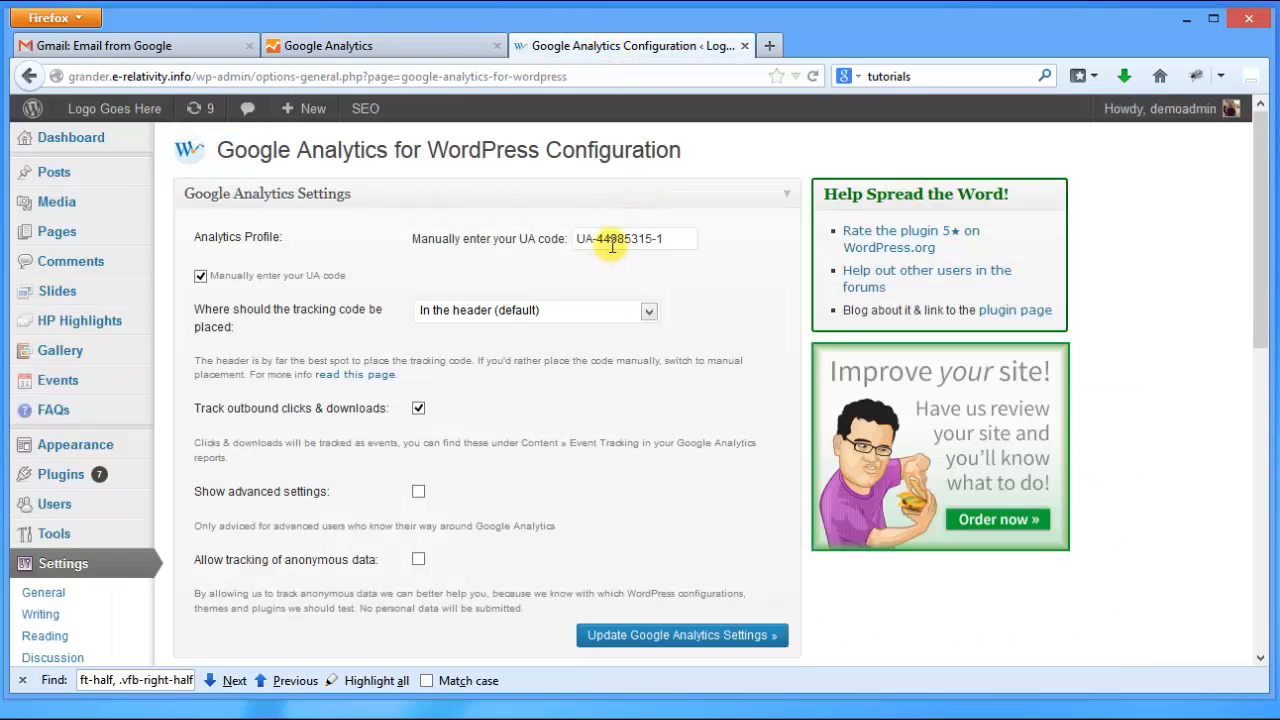
{"action": "triple_click", "coordinate": [660, 150]}
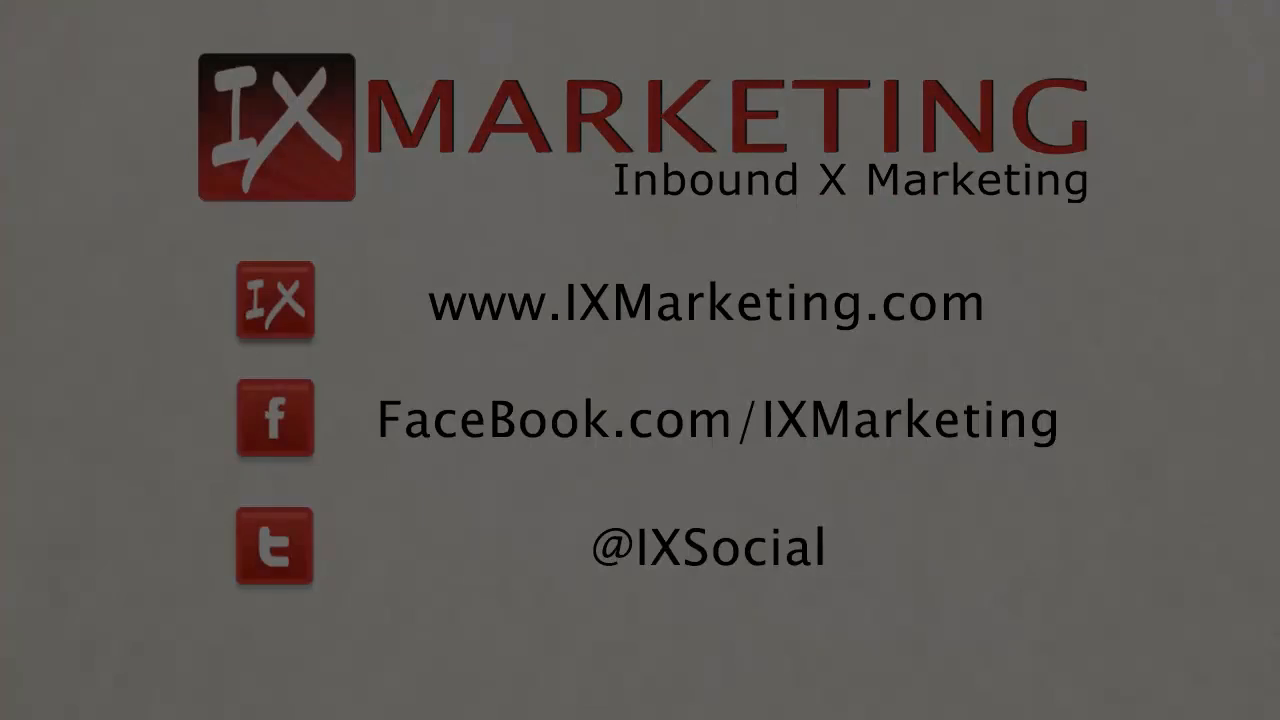